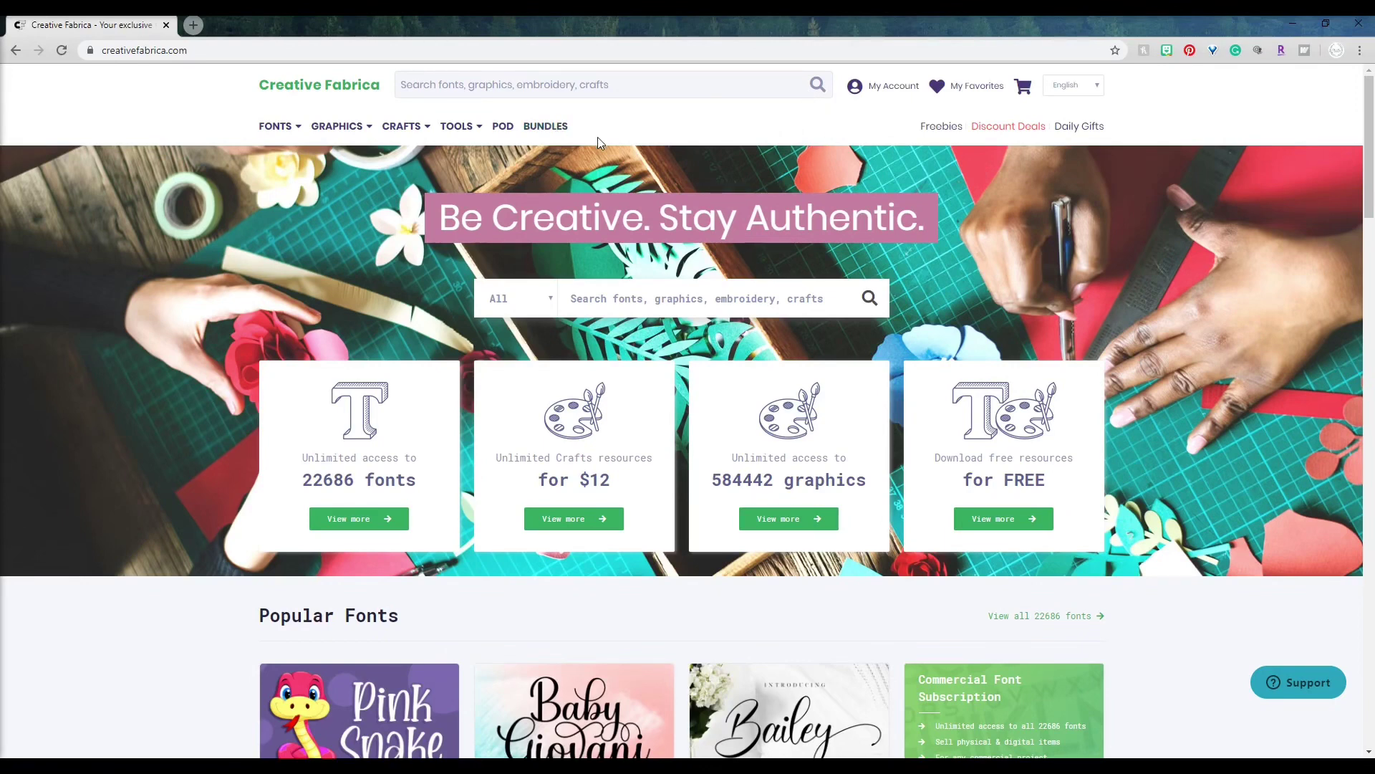
Open the Fontcloud font manager from the Creative Fabrica tools.
{"action": "mouse_move", "coordinate": [439, 141]}
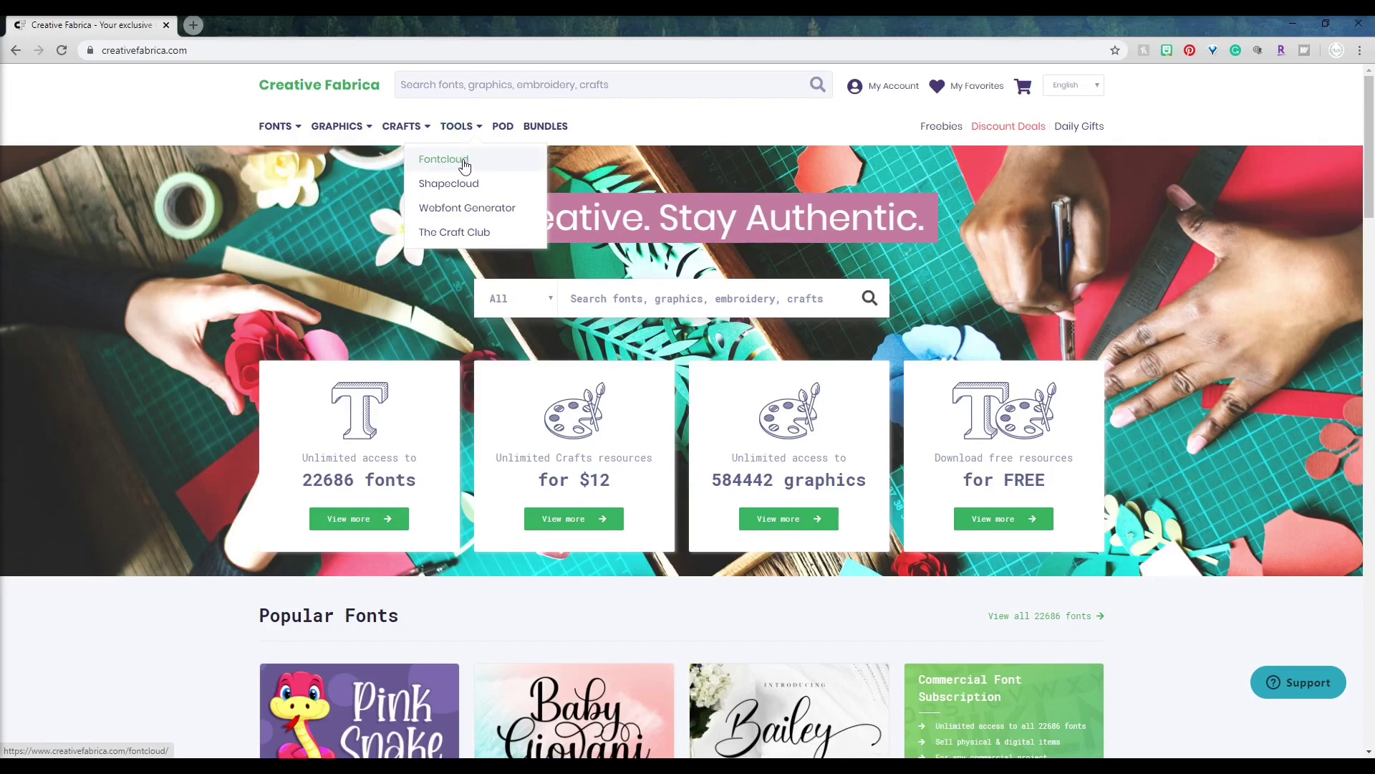
{"action": "left_click", "coordinate": [464, 161]}
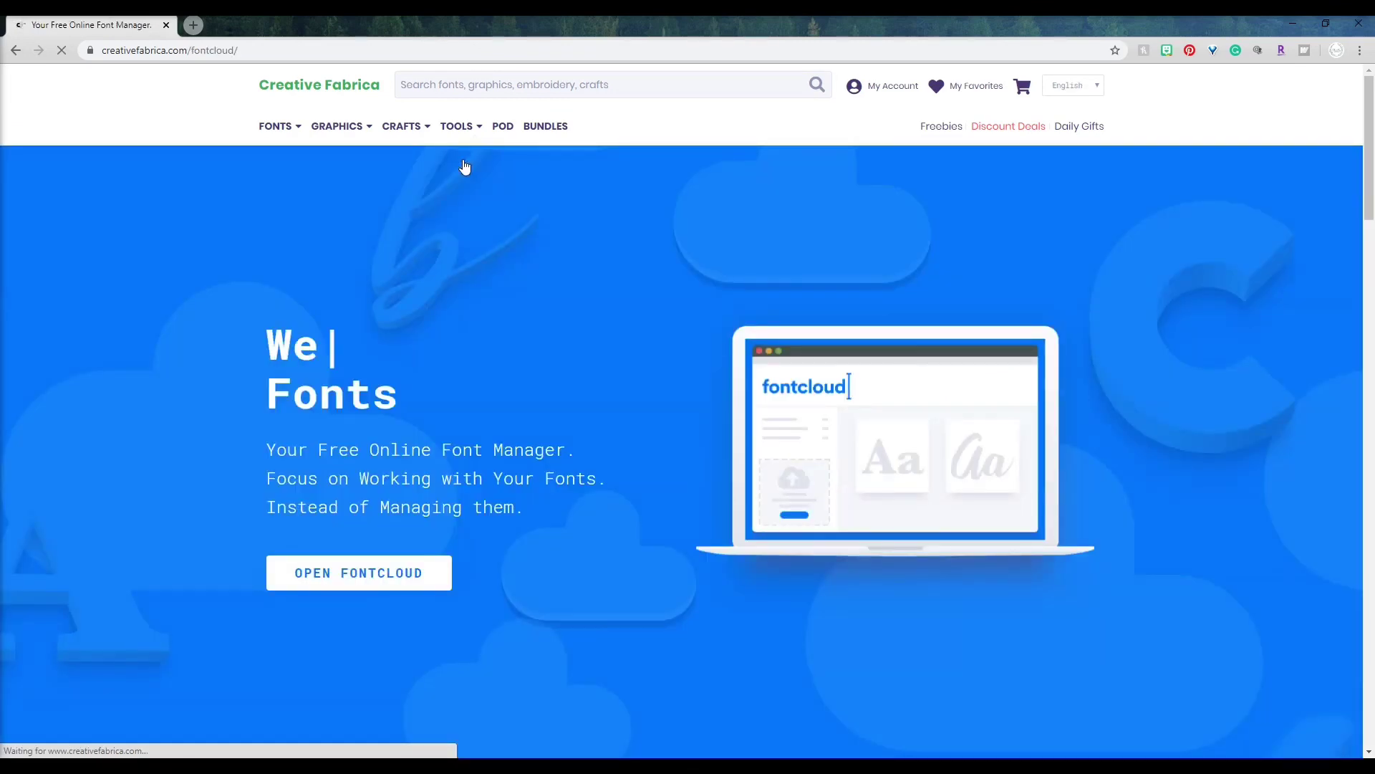
{"action": "left_click", "coordinate": [373, 581]}
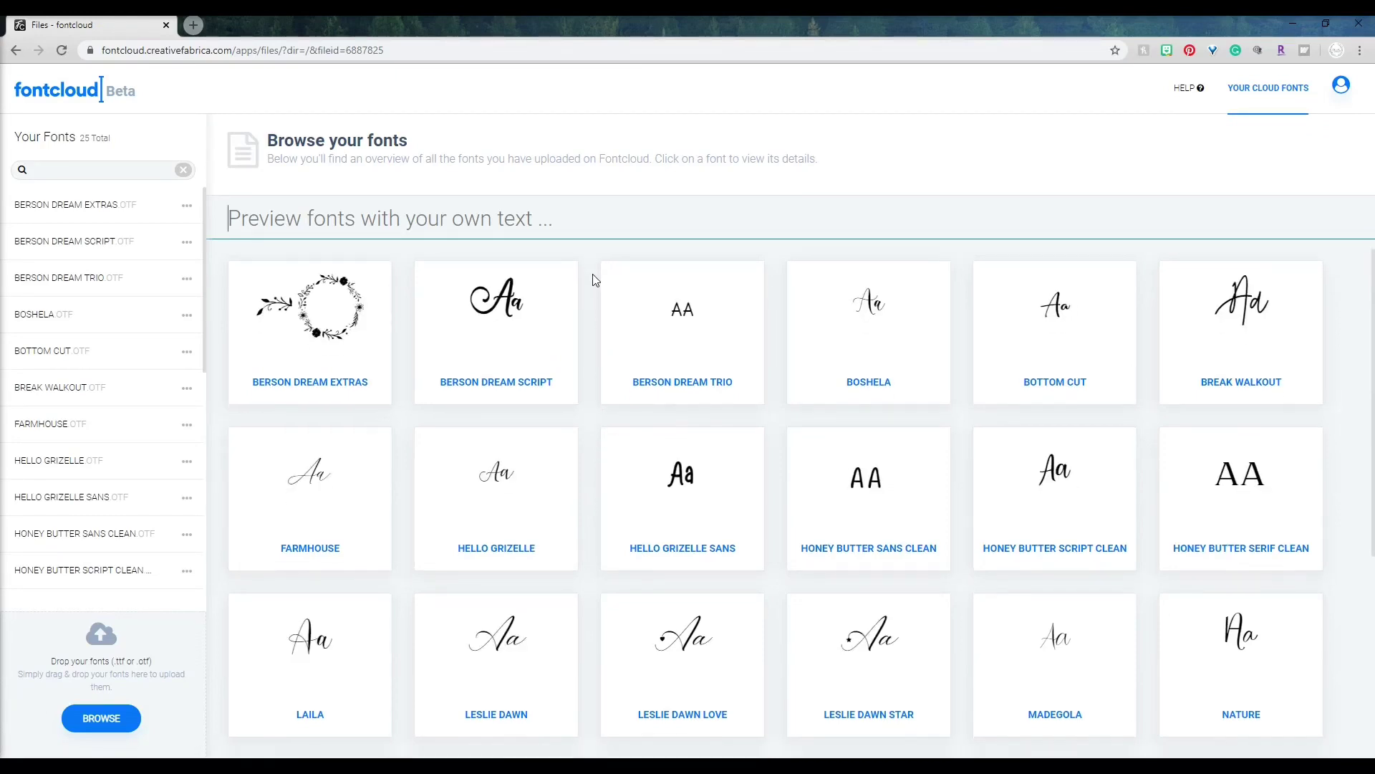
Preview all uploaded fonts with the custom text "mrs".
{"action": "scroll", "coordinate": [593, 280], "scroll_direction": "down", "scroll_amount": 3}
{"action": "scroll", "coordinate": [593, 280], "scroll_direction": "up", "scroll_amount": 3}
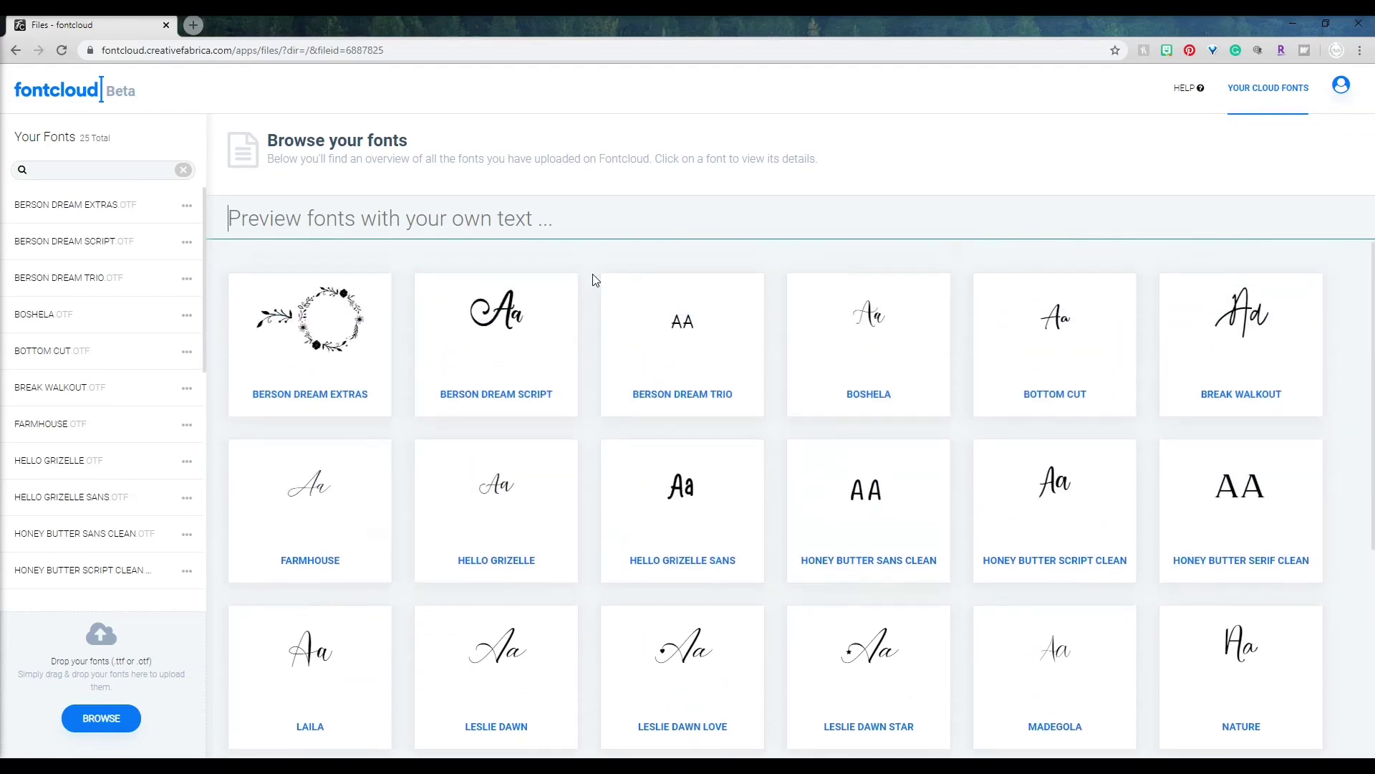
{"action": "left_click", "coordinate": [254, 224]}
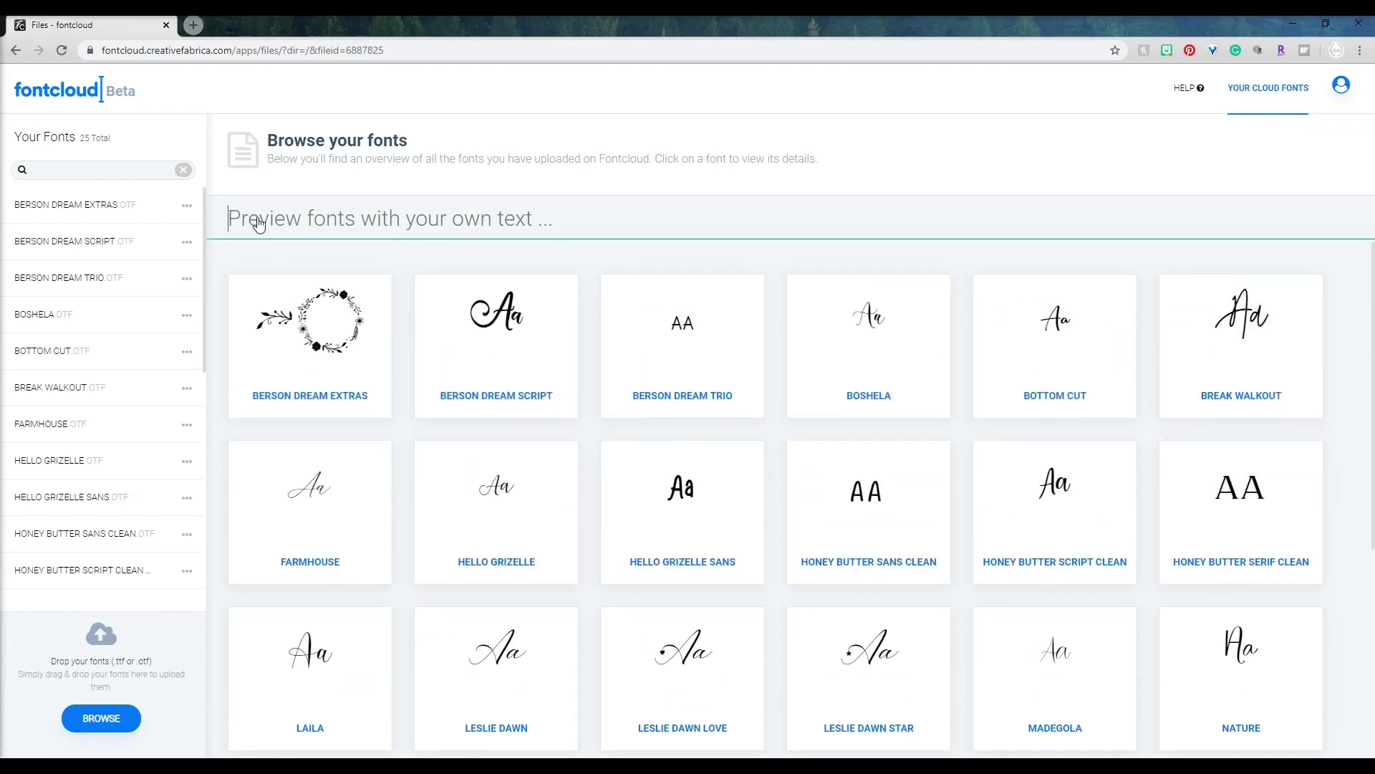
{"action": "type", "text": "mrs"}
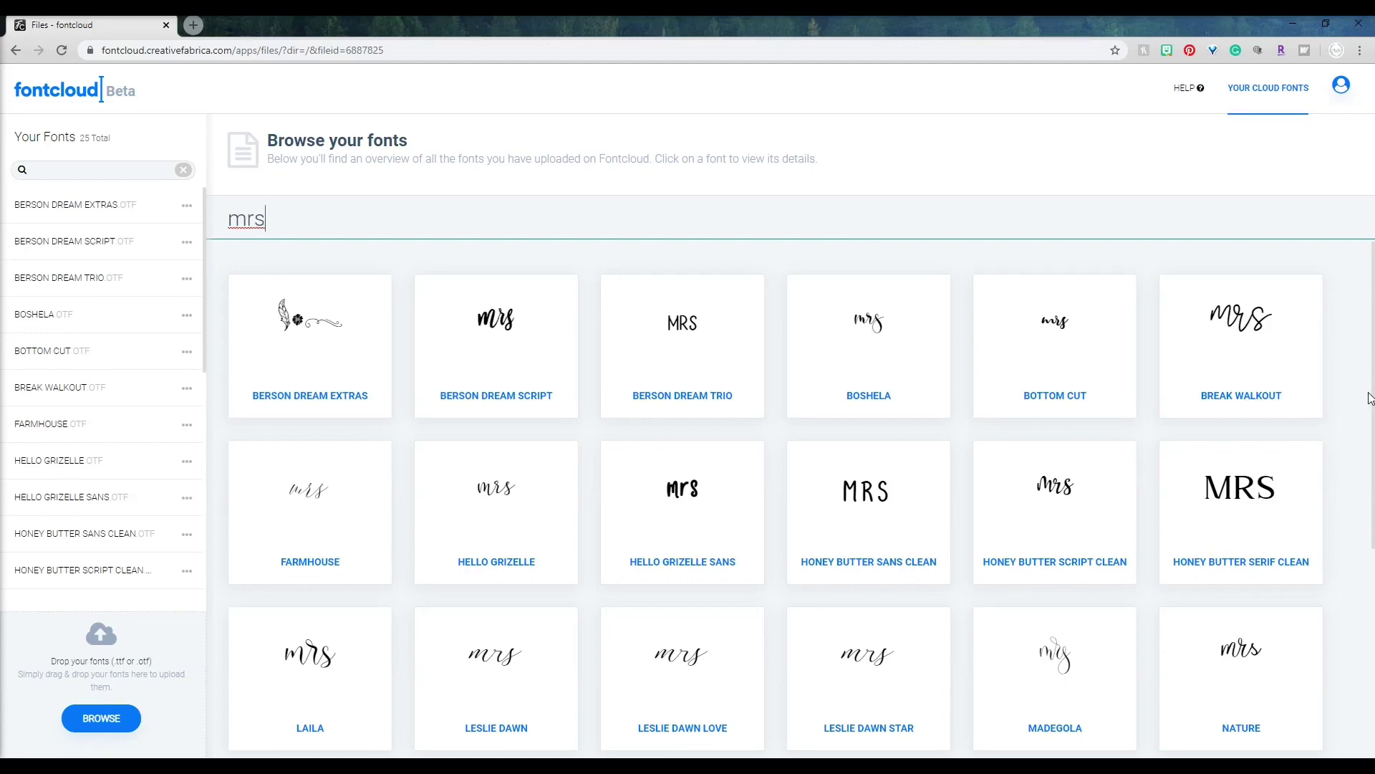
Open the Farmhouse font, look through its glyphs and preview the text "mrs" in it.
{"action": "scroll", "coordinate": [1370, 398], "scroll_direction": "down", "scroll_amount": 1}
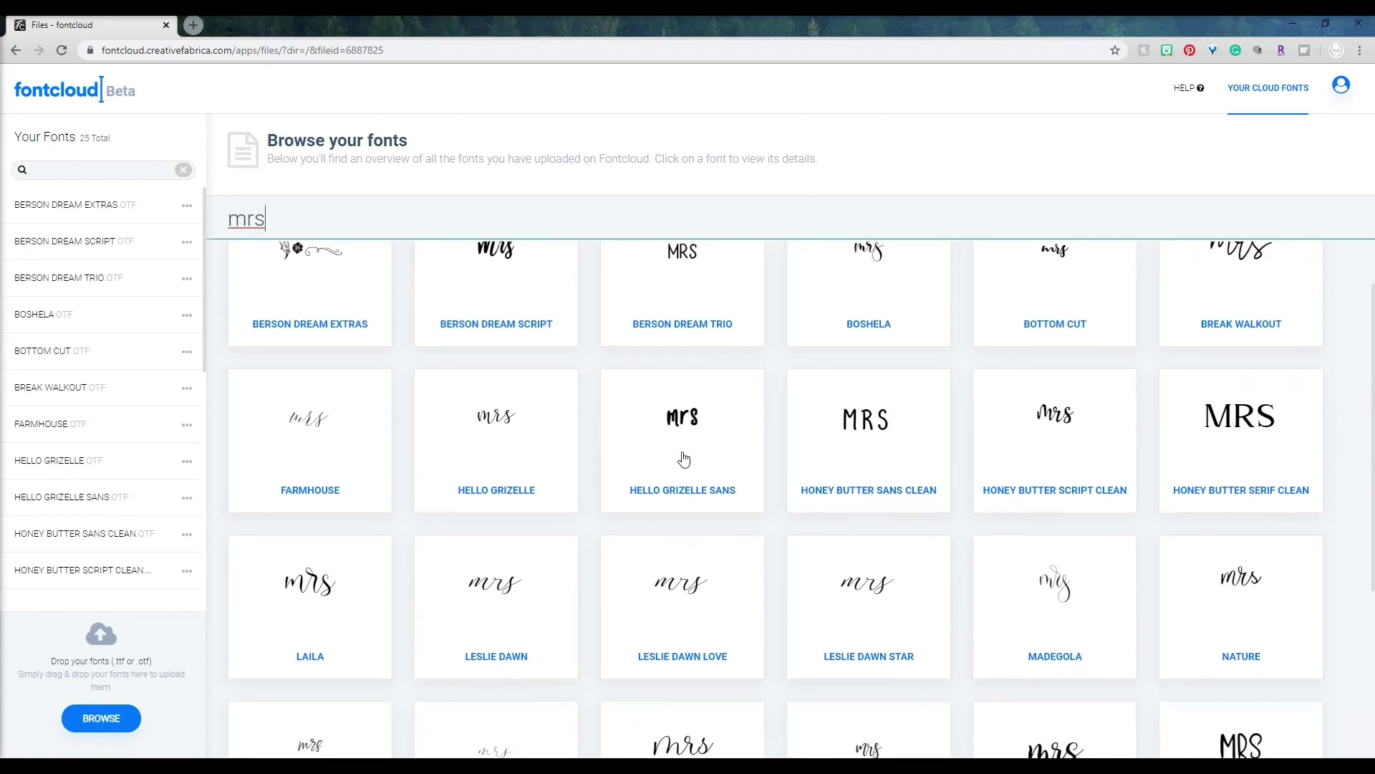
{"action": "left_click", "coordinate": [319, 436]}
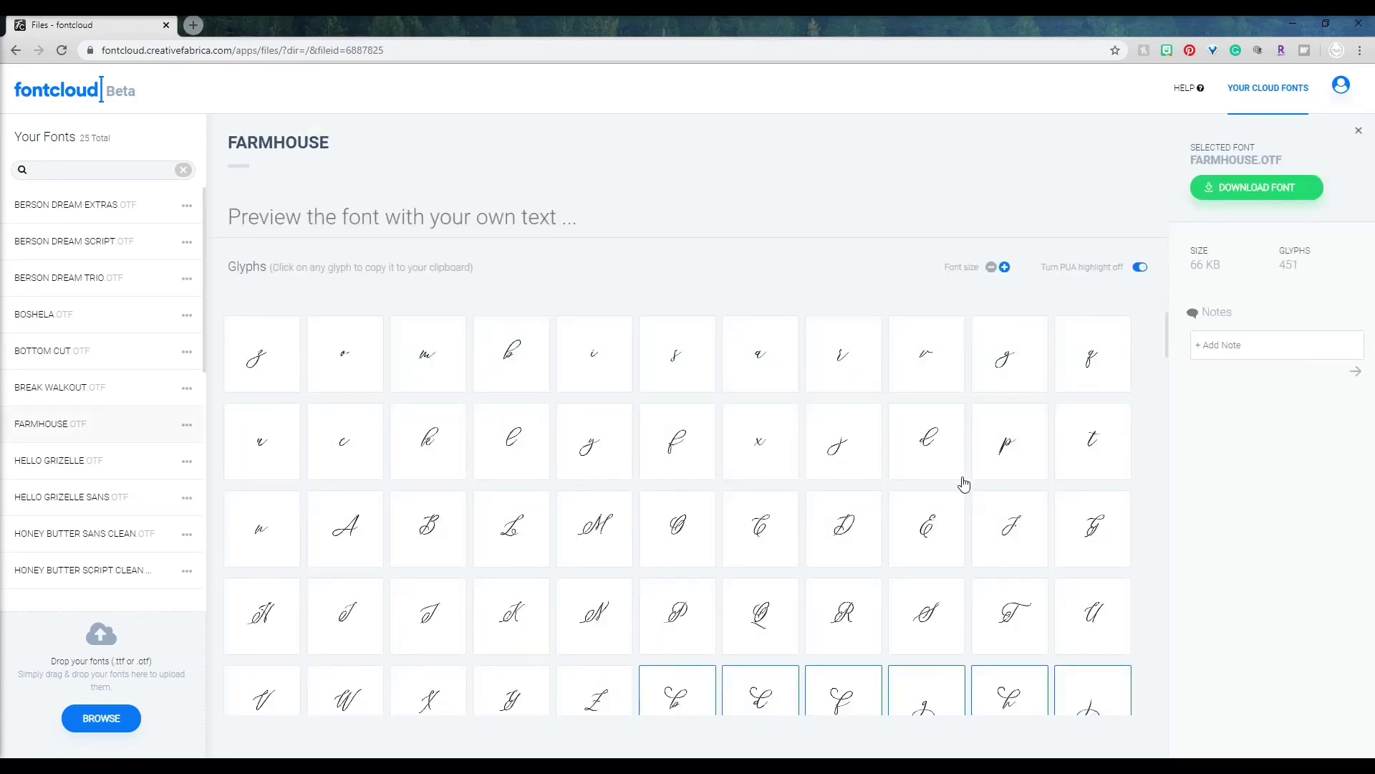
{"action": "scroll", "coordinate": [1152, 435], "scroll_direction": "down", "scroll_amount": 10}
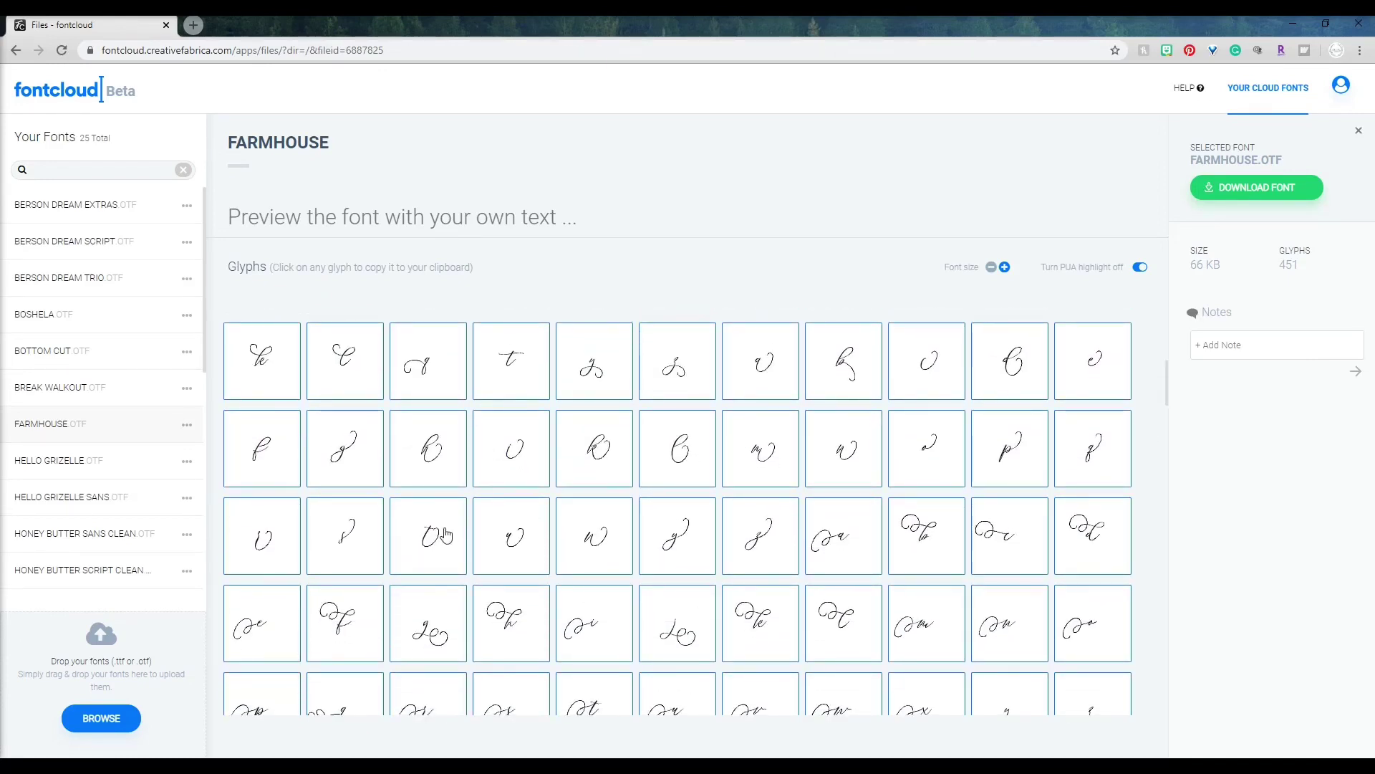
{"action": "scroll", "coordinate": [982, 568], "scroll_direction": "down", "scroll_amount": 2}
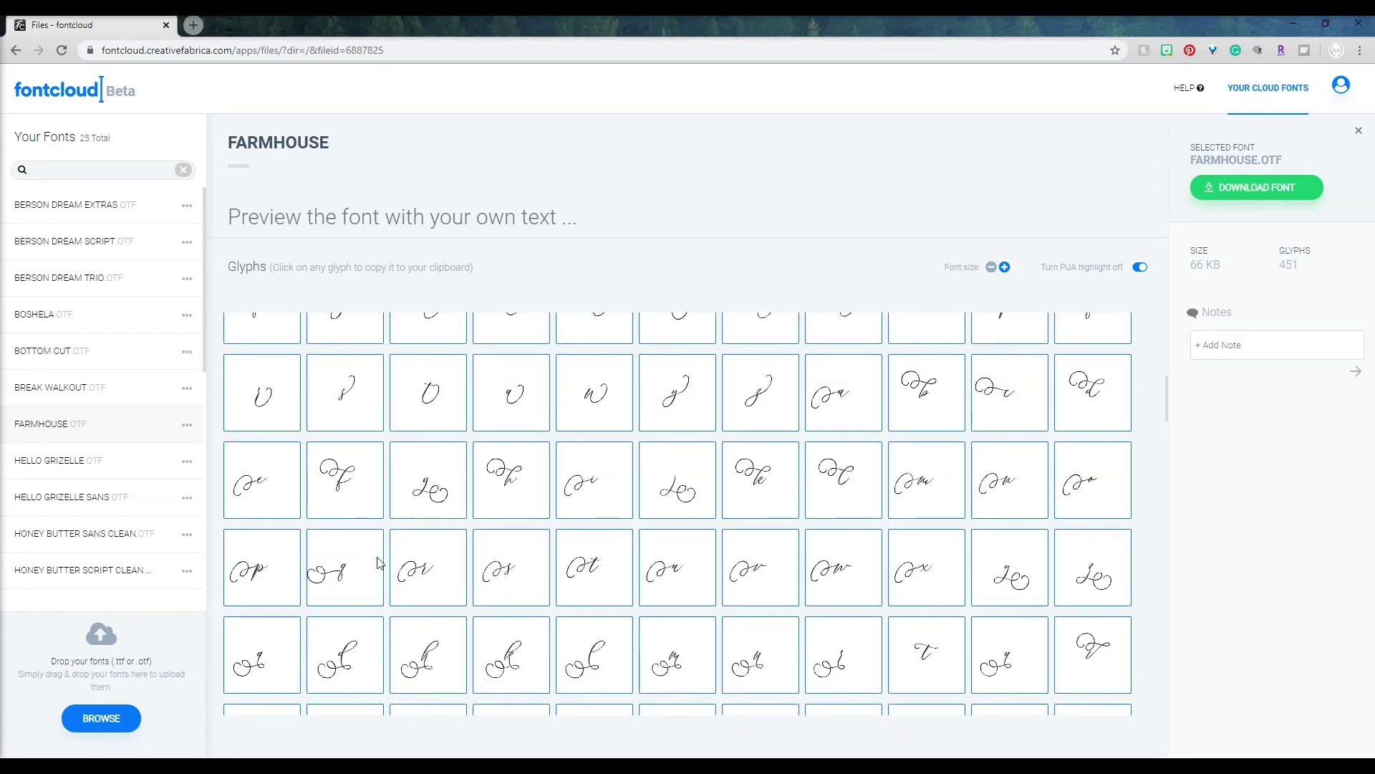
{"action": "scroll", "coordinate": [1155, 551], "scroll_direction": "down", "scroll_amount": 3}
{"action": "scroll", "coordinate": [1155, 551], "scroll_direction": "down", "scroll_amount": 2}
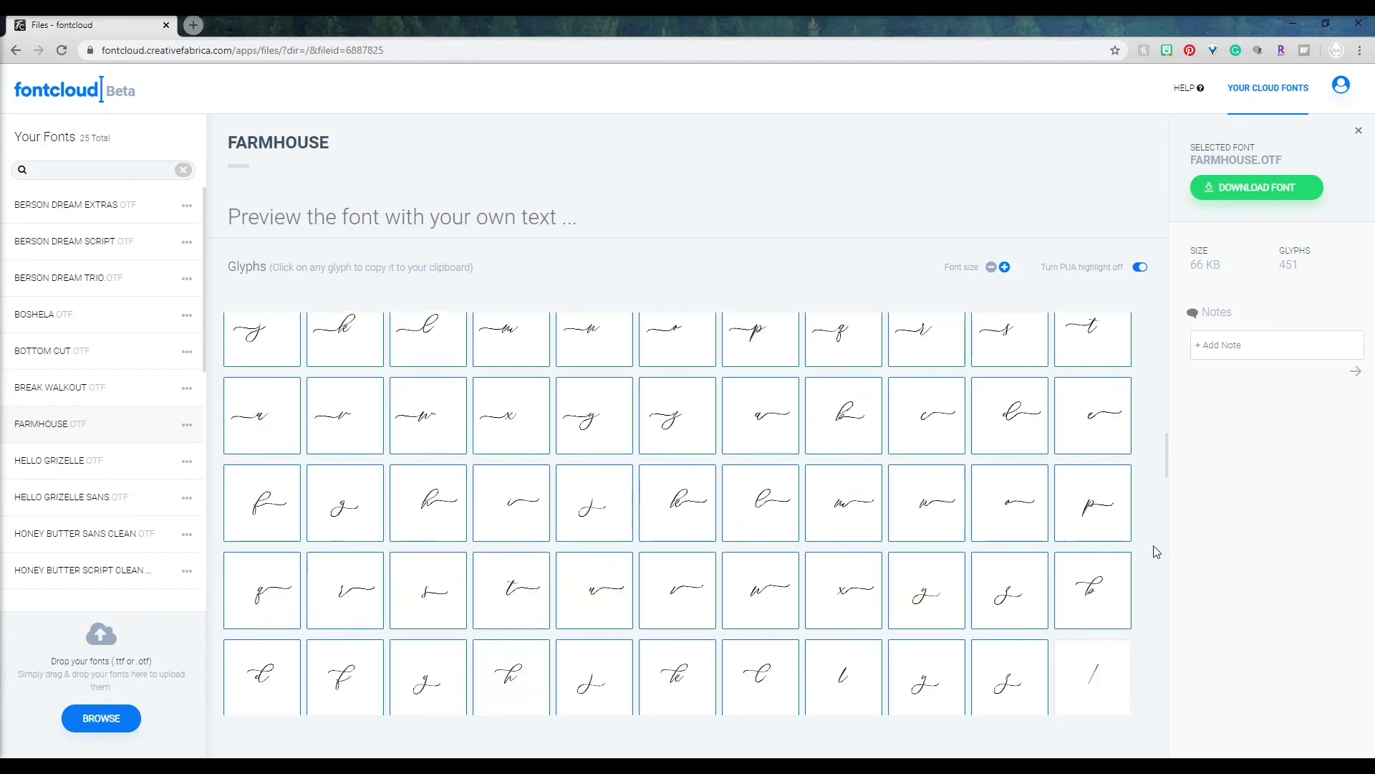
{"action": "scroll", "coordinate": [1155, 552], "scroll_direction": "down", "scroll_amount": 3}
{"action": "scroll", "coordinate": [1155, 551], "scroll_direction": "up", "scroll_amount": 3}
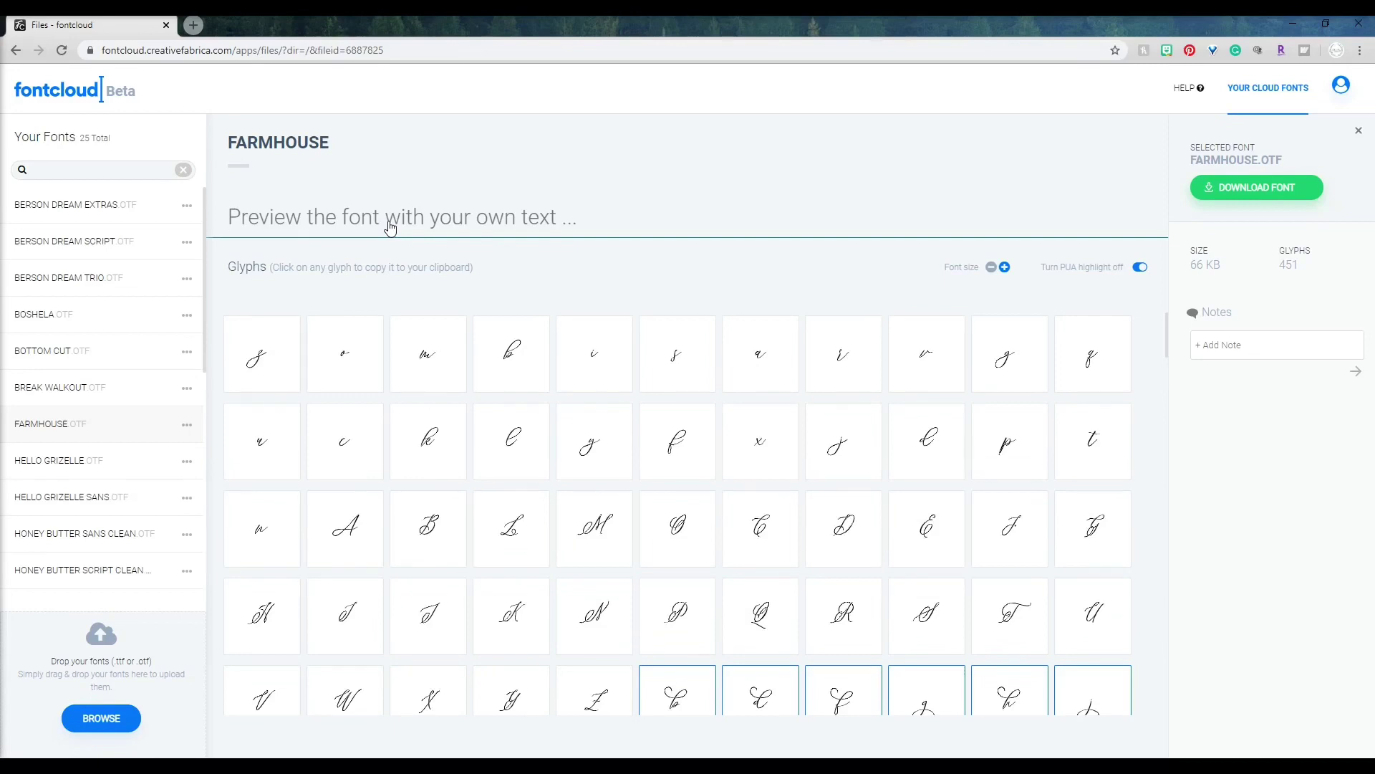
{"action": "type", "text": "mrs"}
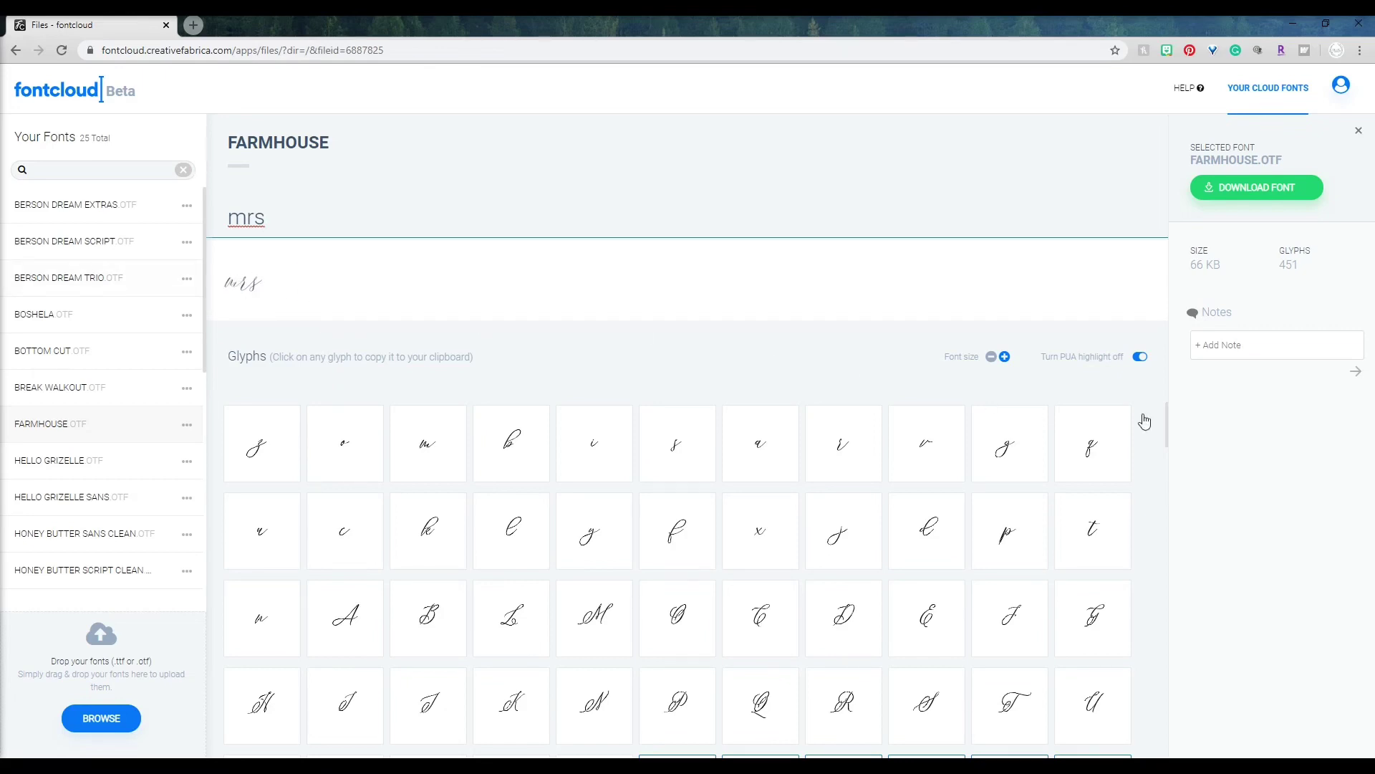
Replace the m in the Farmhouse preview text with the m glyph that has a curled swash in front.
{"action": "scroll", "coordinate": [1162, 488], "scroll_direction": "down", "scroll_amount": 5}
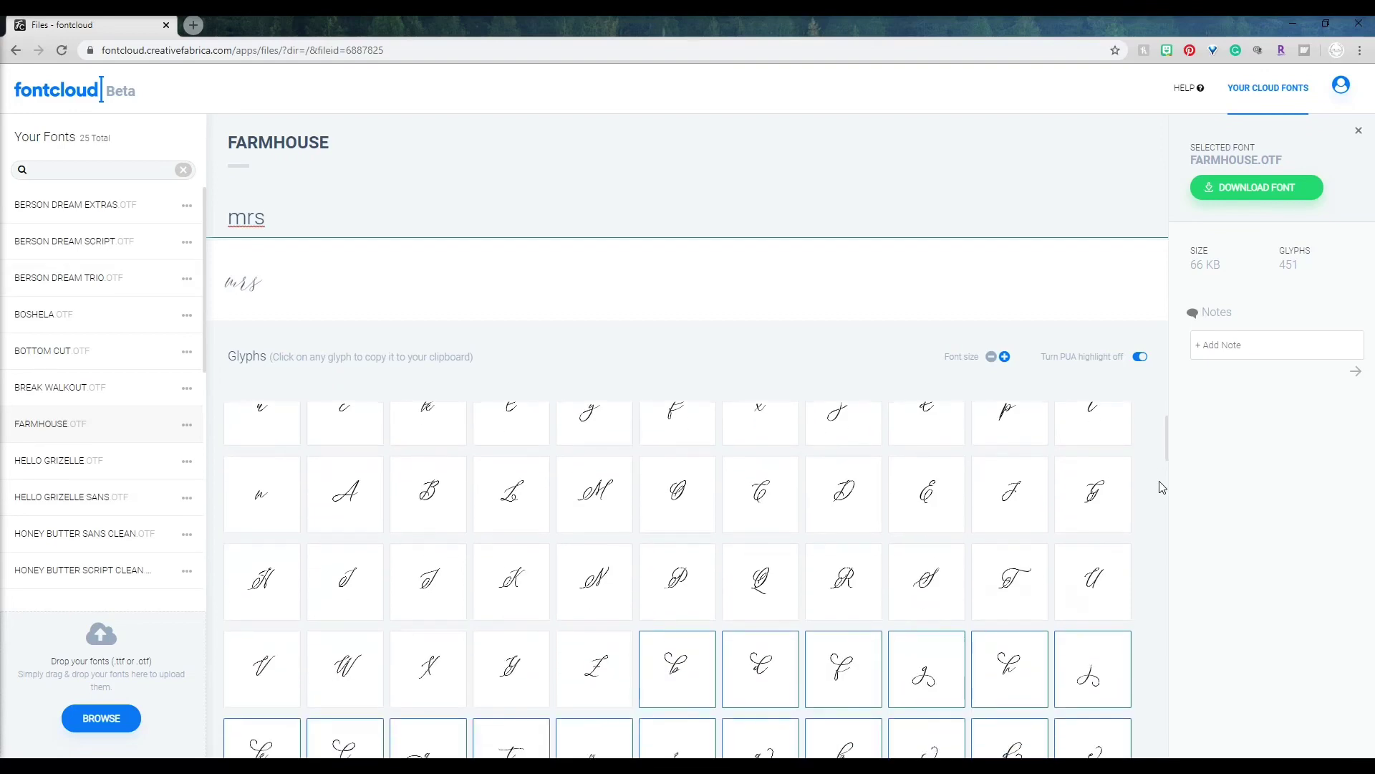
{"action": "scroll", "coordinate": [1162, 487], "scroll_direction": "down", "scroll_amount": 4}
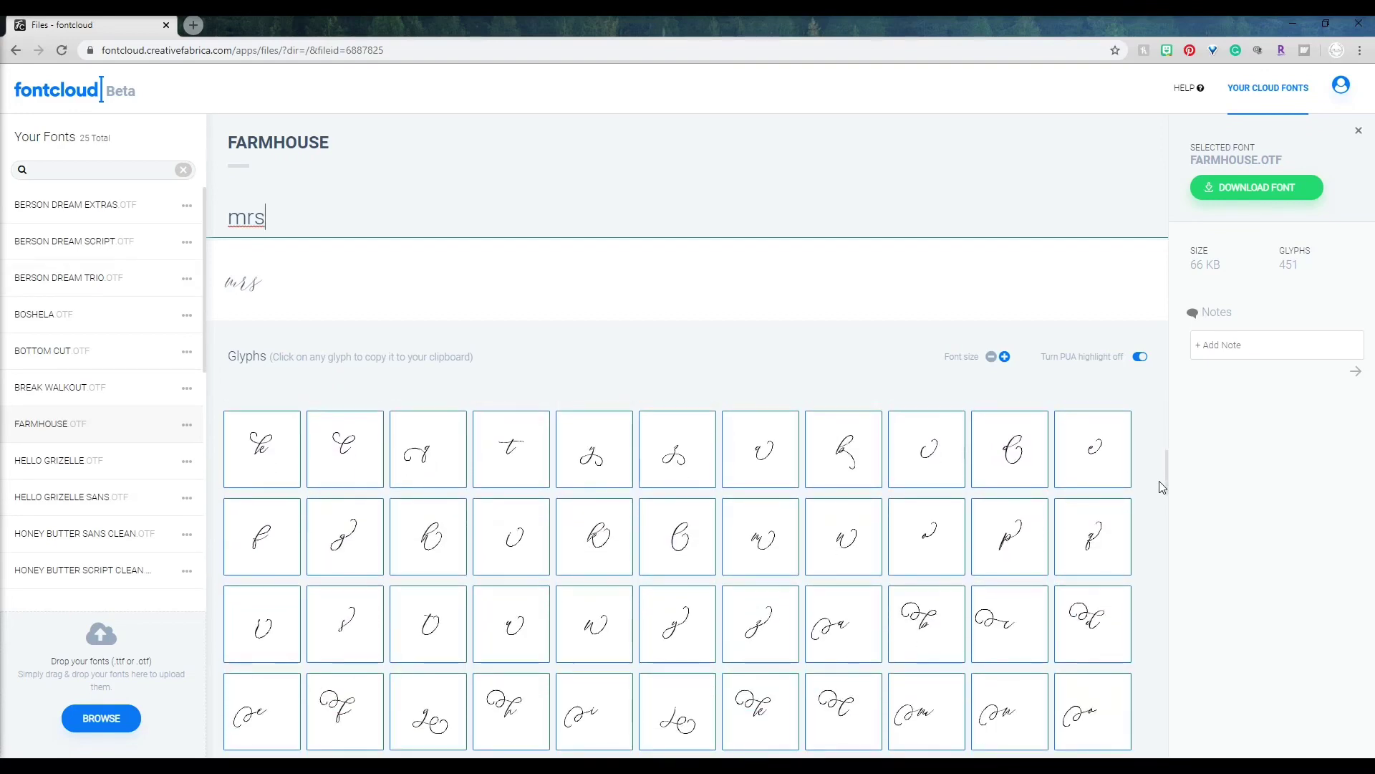
{"action": "scroll", "coordinate": [1162, 487], "scroll_direction": "down", "scroll_amount": 1}
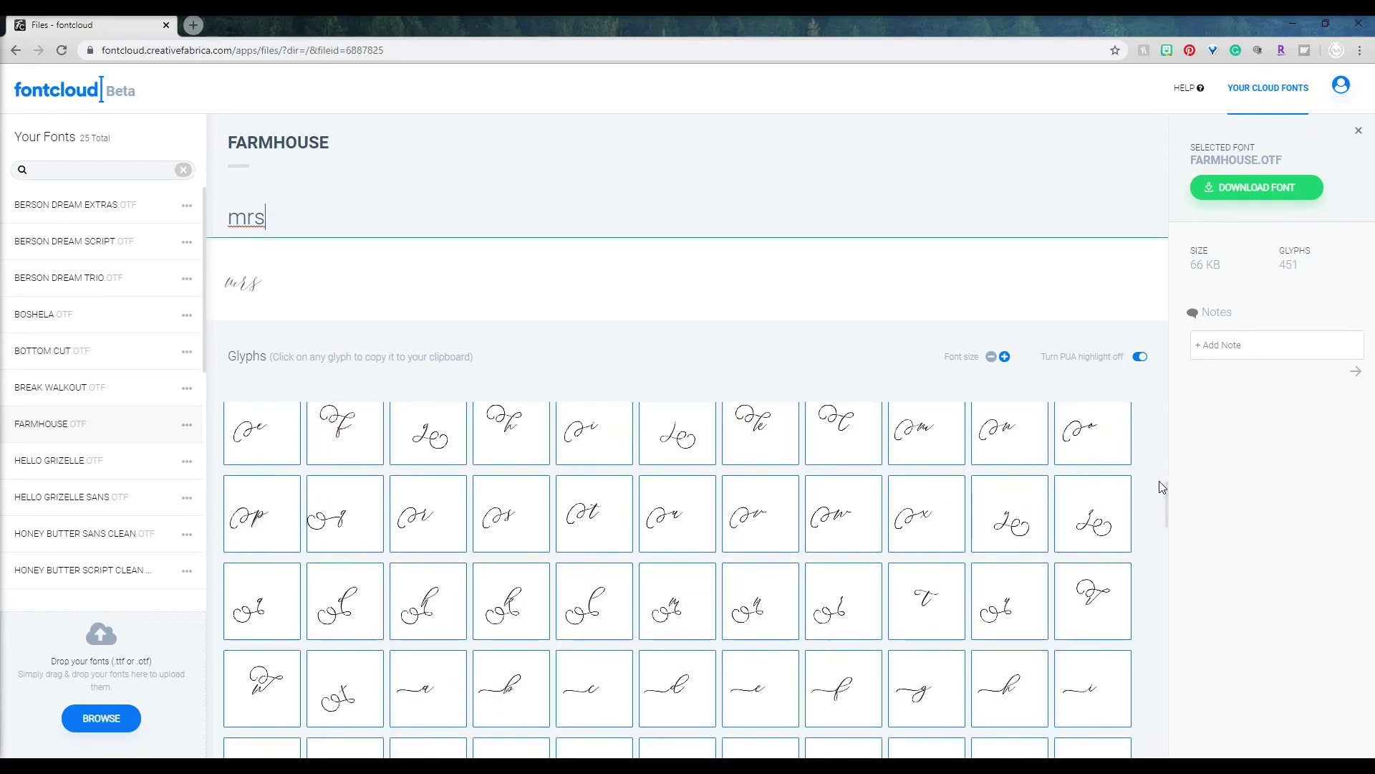
{"action": "scroll", "coordinate": [1161, 487], "scroll_direction": "down", "scroll_amount": 2}
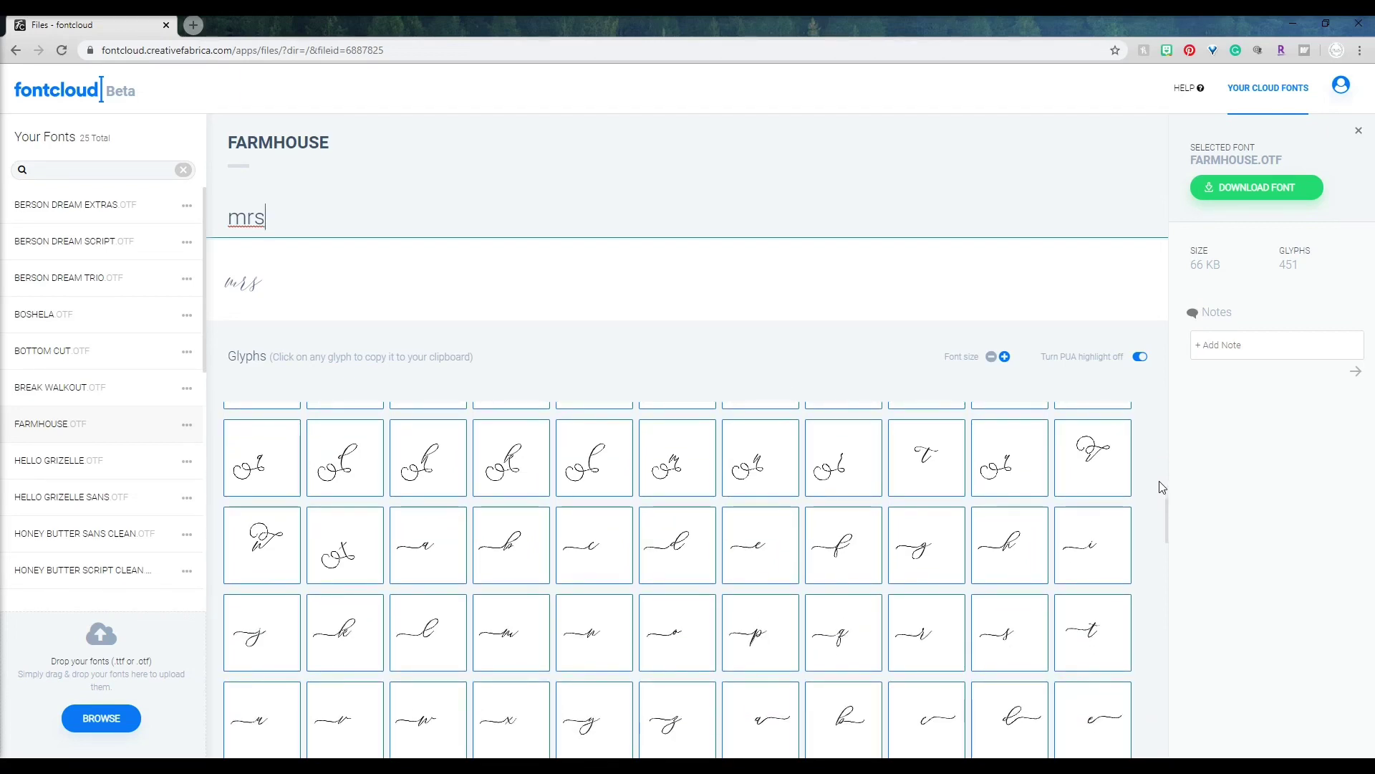
{"action": "scroll", "coordinate": [1162, 487], "scroll_direction": "up", "scroll_amount": 2}
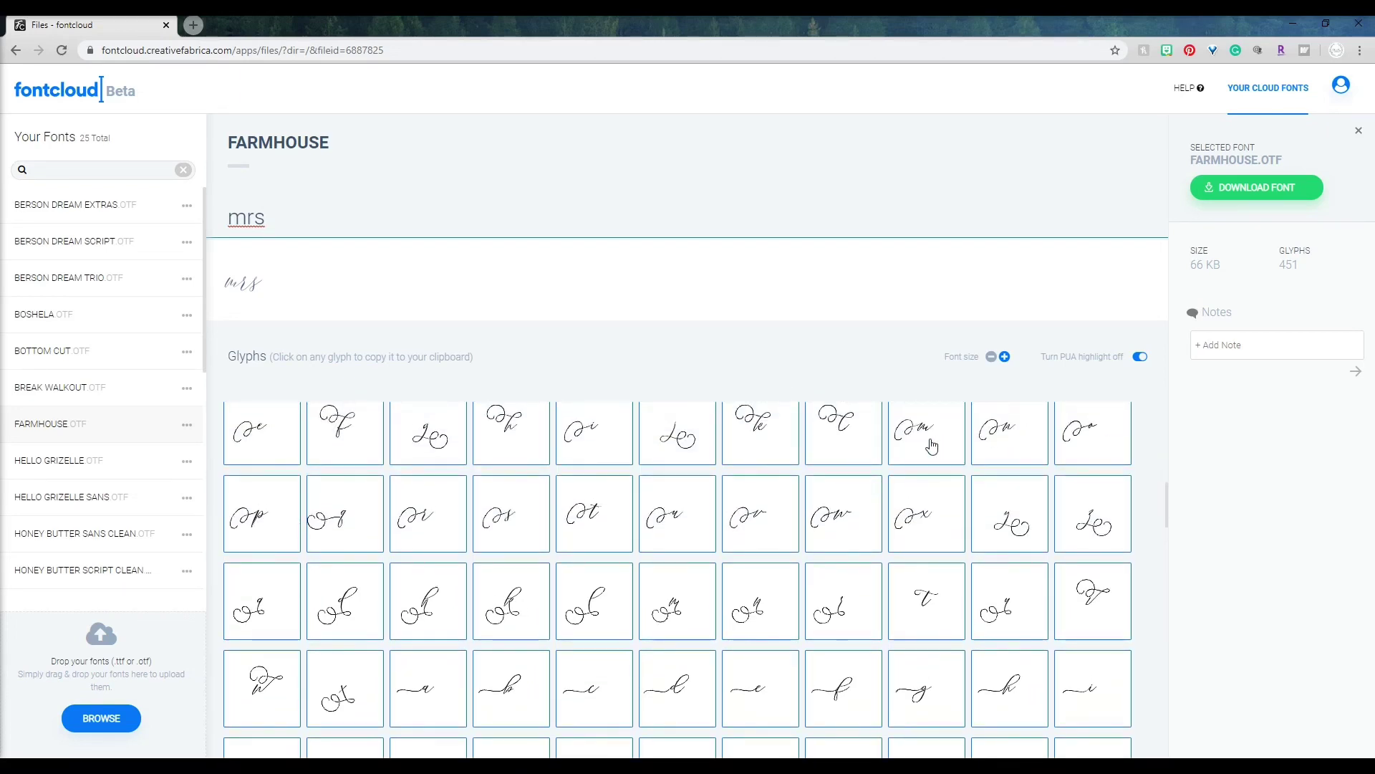
{"action": "left_click", "coordinate": [931, 445]}
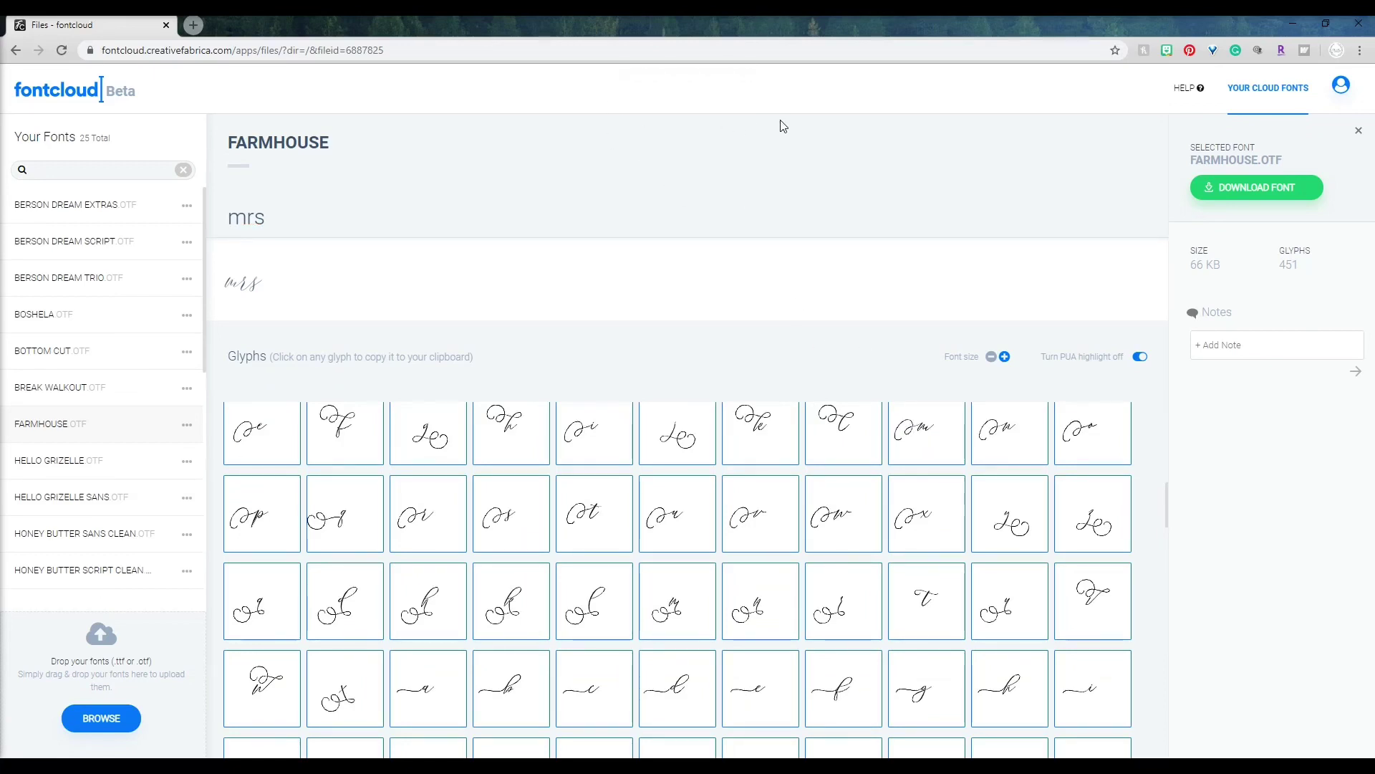
{"action": "left_click", "coordinate": [924, 429]}
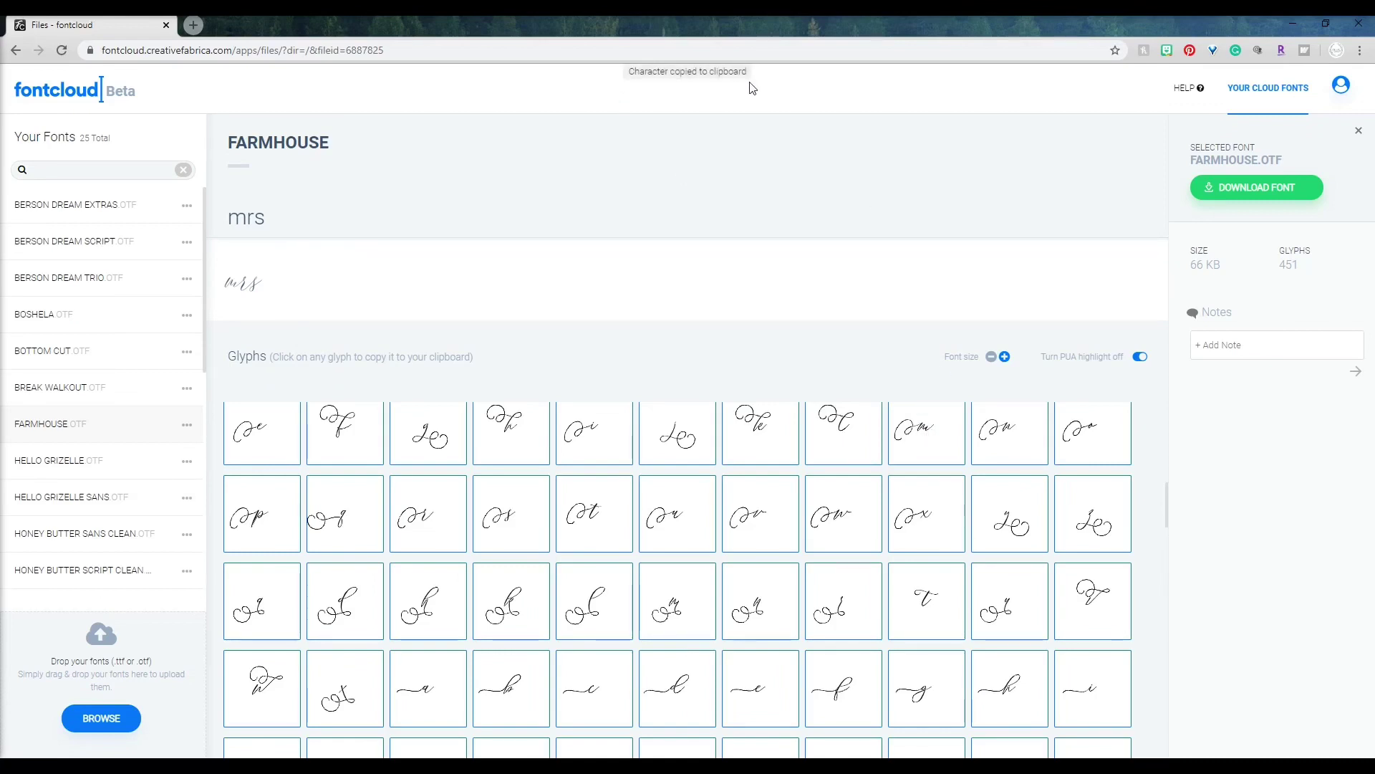
{"action": "left_click", "coordinate": [248, 222]}
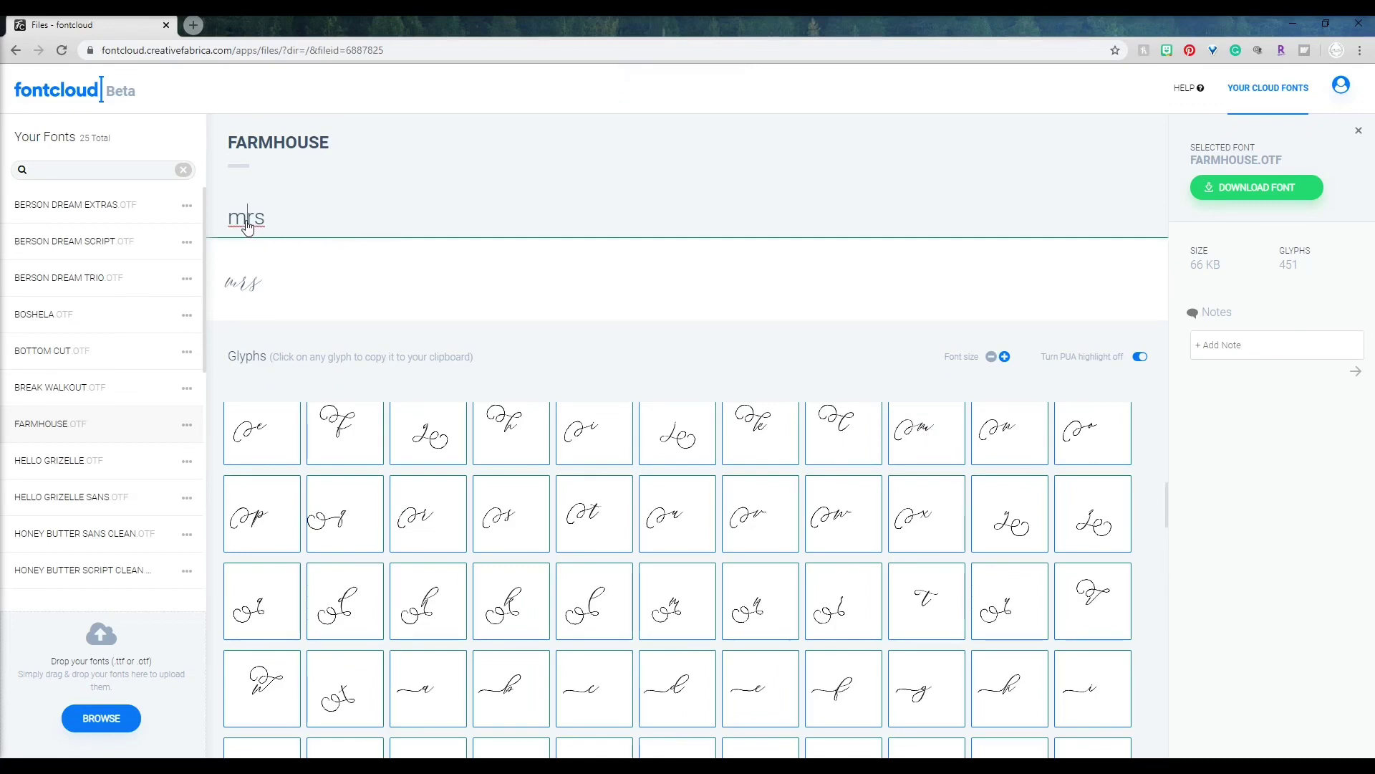
{"action": "key", "text": "BackSpace"}
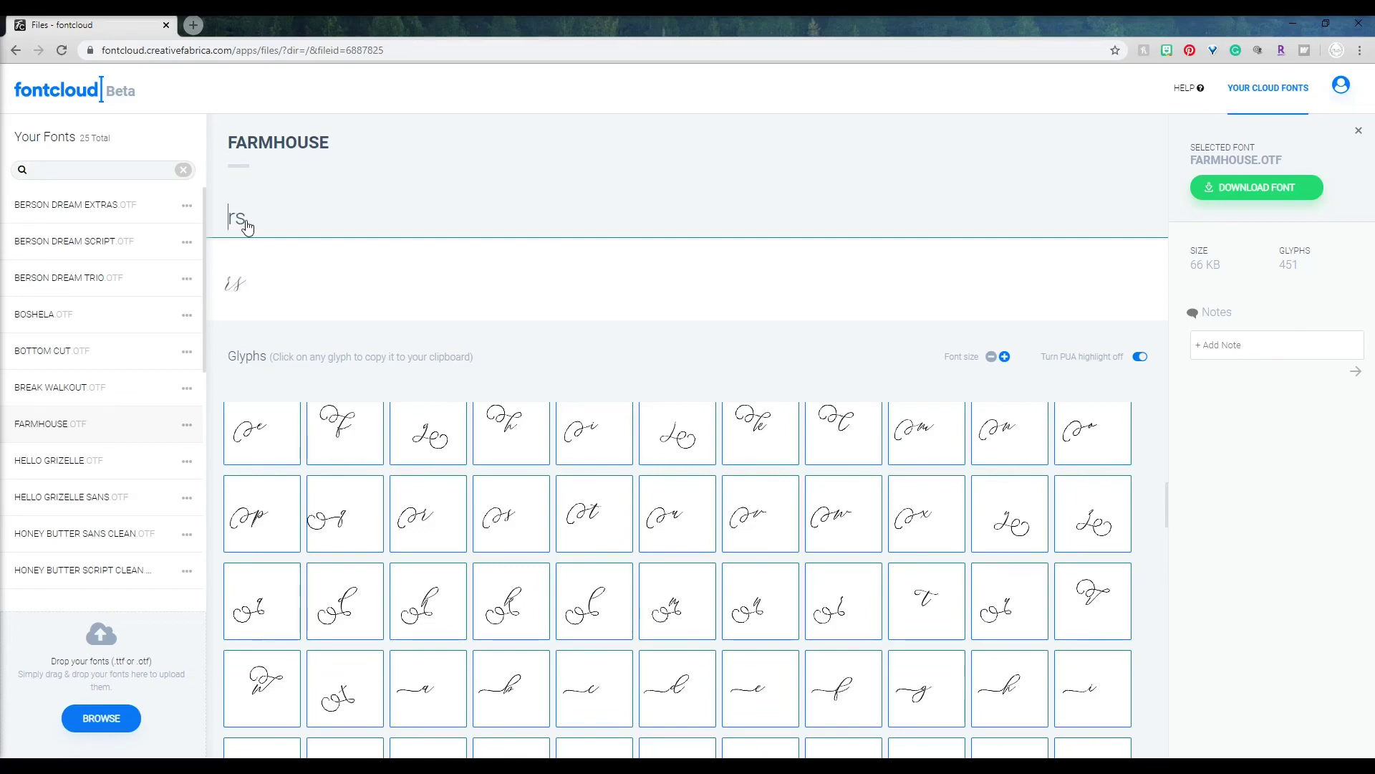
{"action": "key", "text": "ctrl+v"}
Replace the first character of the preview text with the m glyph that has a straight leading tail.
{"action": "scroll", "coordinate": [968, 518], "scroll_direction": "down", "scroll_amount": 3}
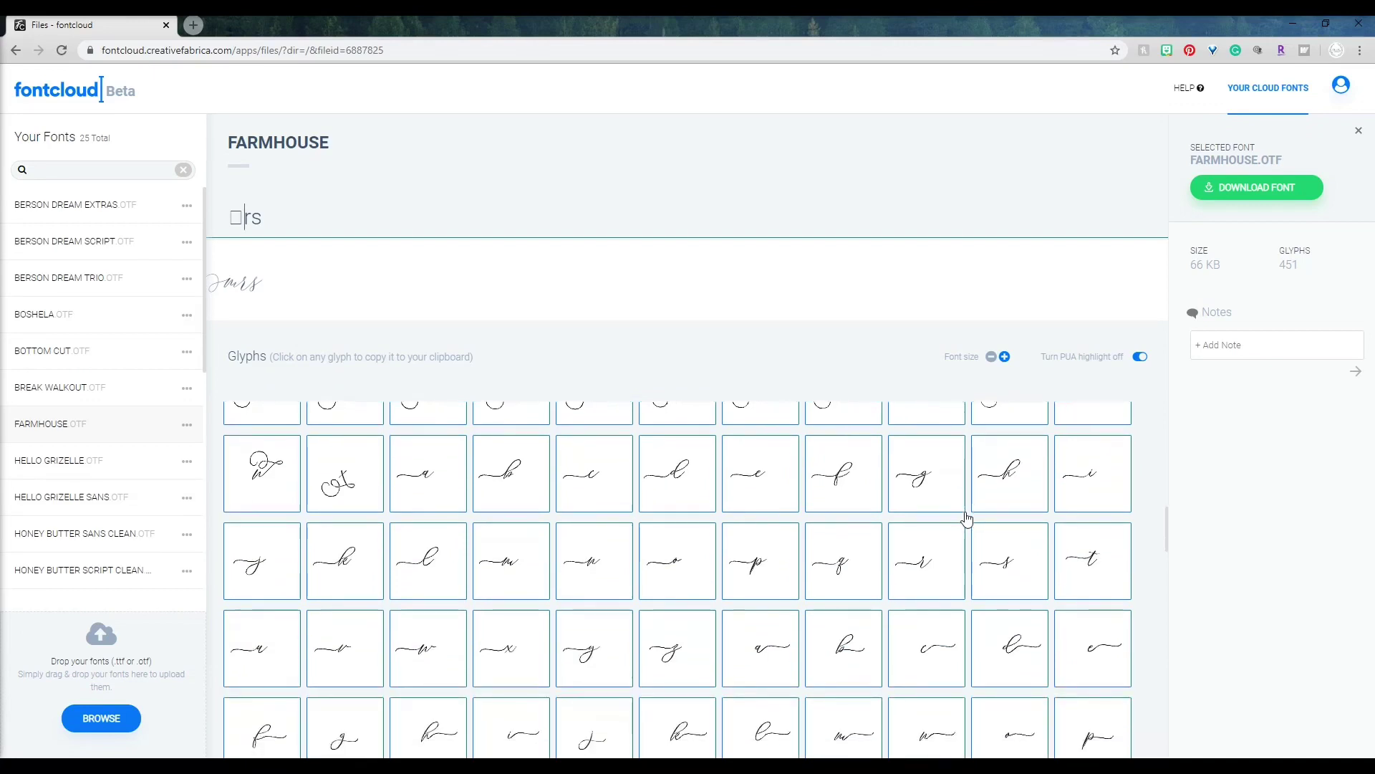
{"action": "left_click", "coordinate": [506, 570]}
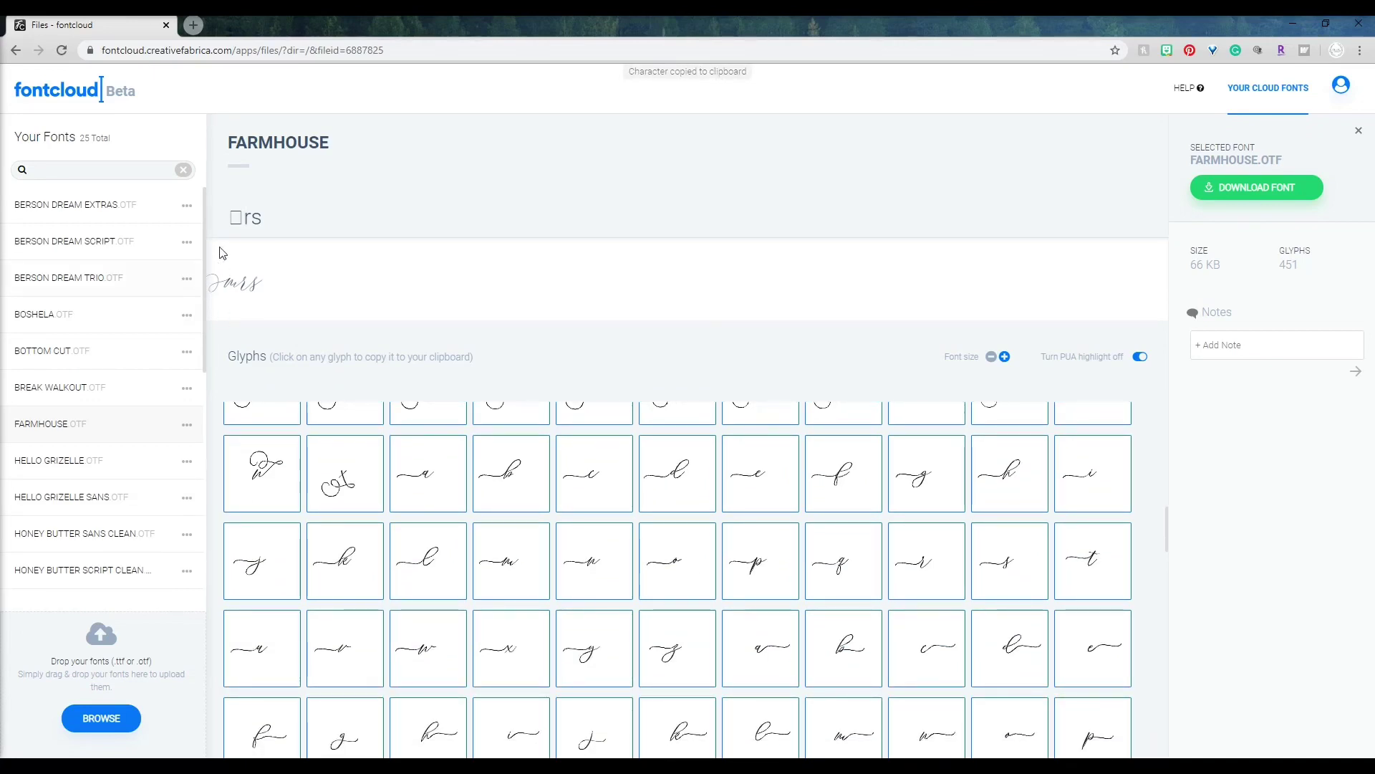
{"action": "left_click", "coordinate": [244, 218]}
{"action": "key", "text": "BackSpace"}
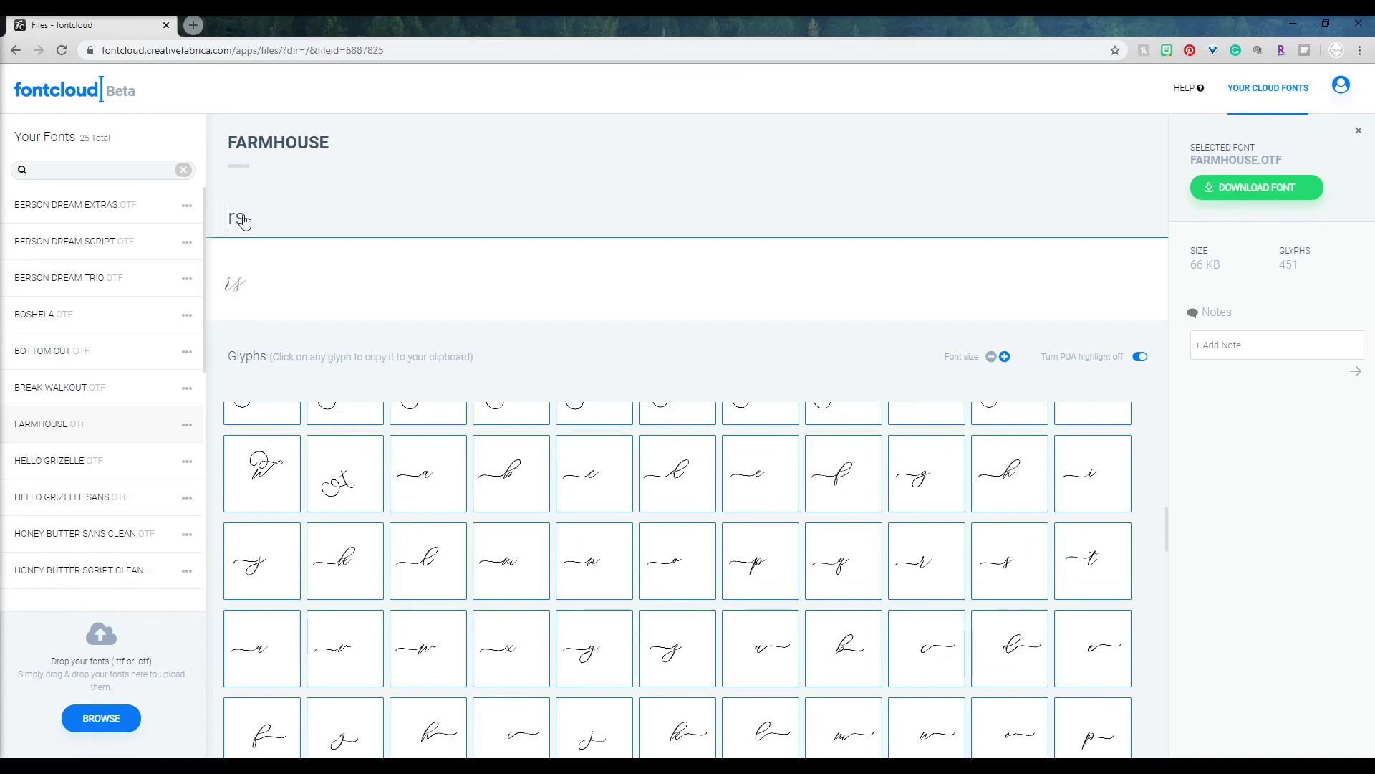
{"action": "key", "text": "ctrl+v"}
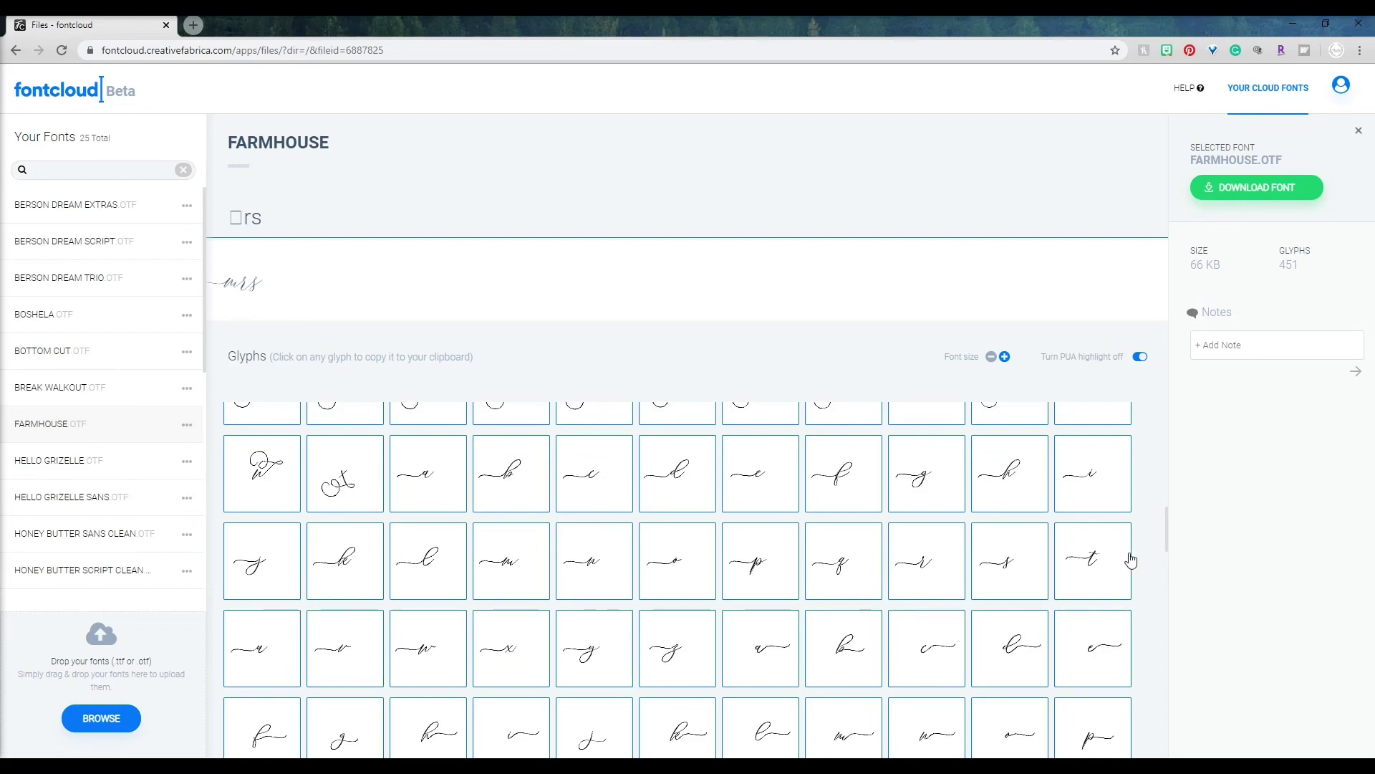
Replace the final s of the preview text with the s glyph that has a trailing tail.
{"action": "scroll", "coordinate": [1162, 530], "scroll_direction": "down", "scroll_amount": 1}
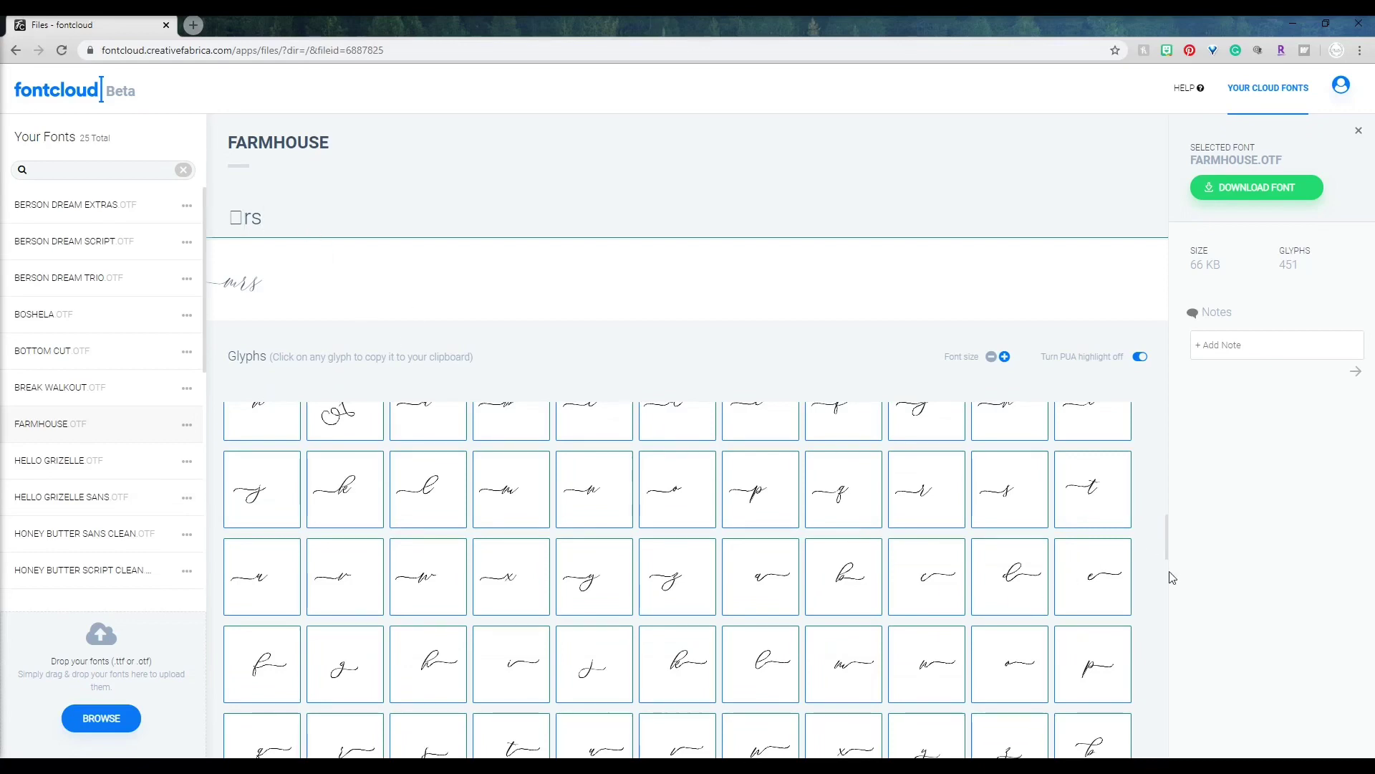
{"action": "scroll", "coordinate": [1153, 578], "scroll_direction": "down", "scroll_amount": 2}
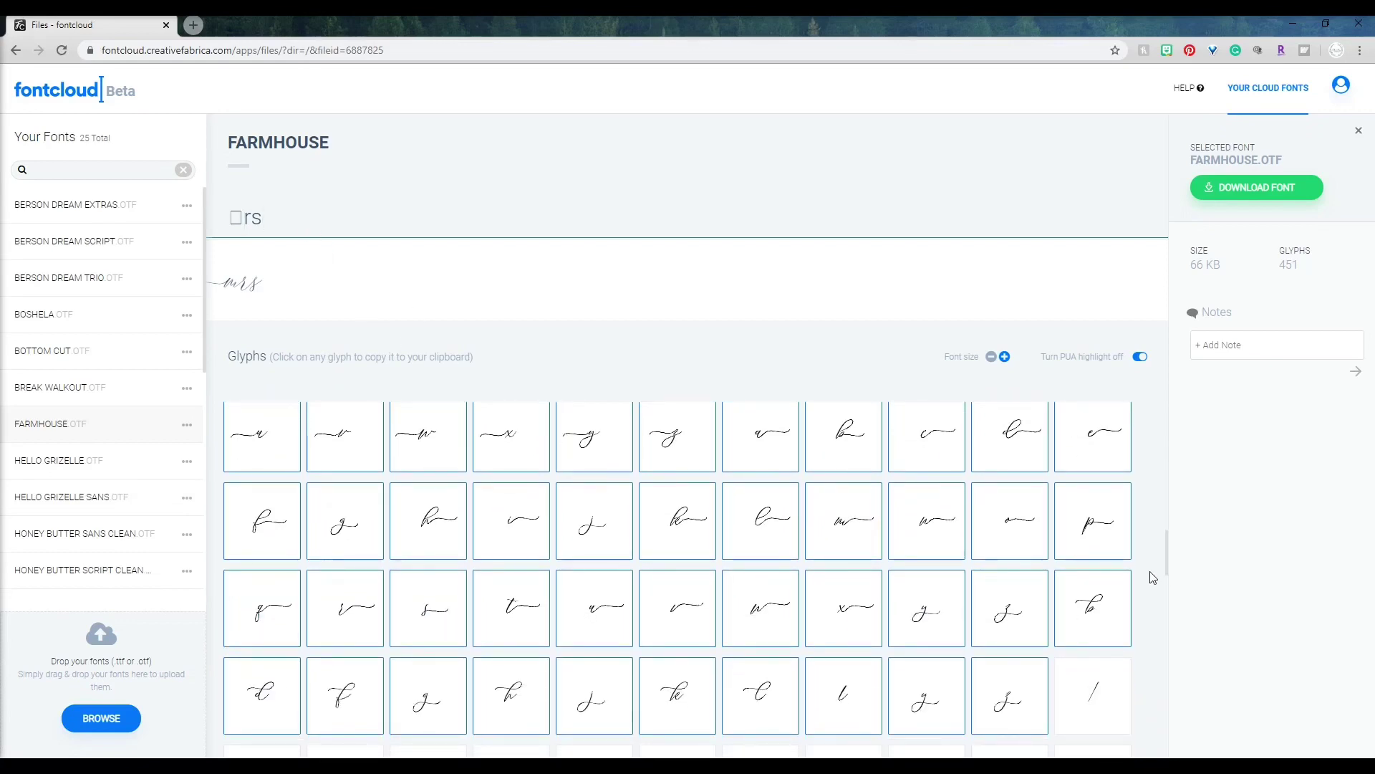
{"action": "left_click", "coordinate": [423, 621]}
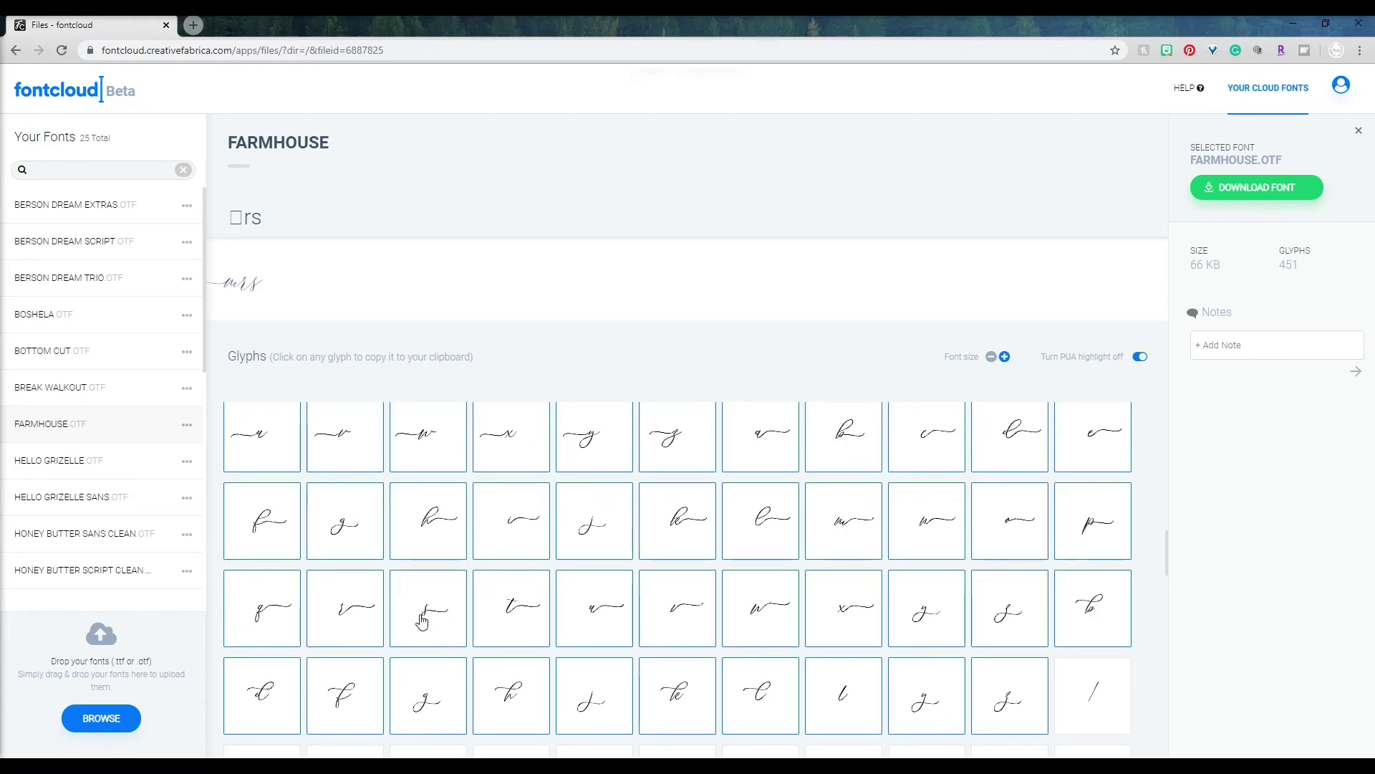
{"action": "left_click", "coordinate": [298, 231]}
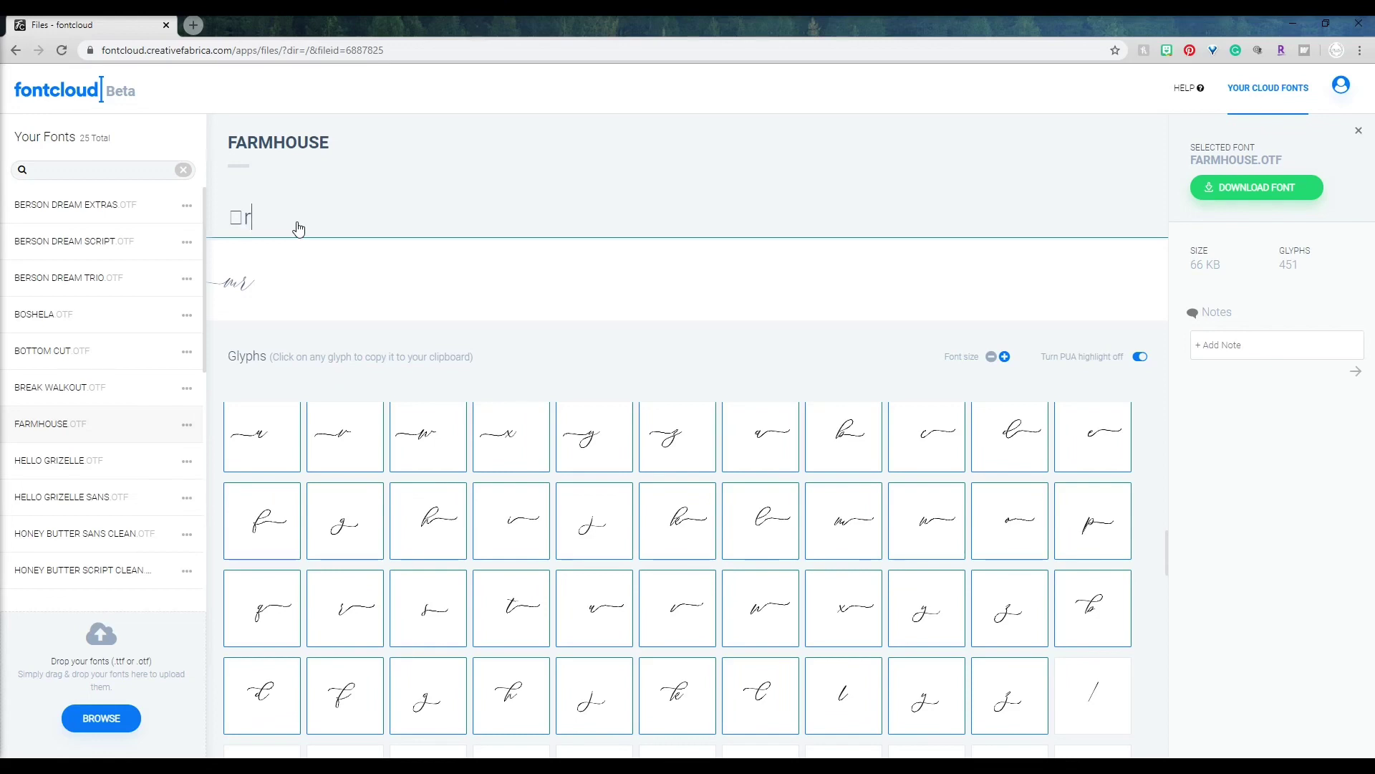
{"action": "key", "text": "ctrl+v"}
Copy the whole preview text, paste it into a new text box in Cricut Design Space and move it to about X 3.292, Y 4.014.
{"action": "left_click_drag", "start_coordinate": [276, 226], "coordinate": [233, 227]}
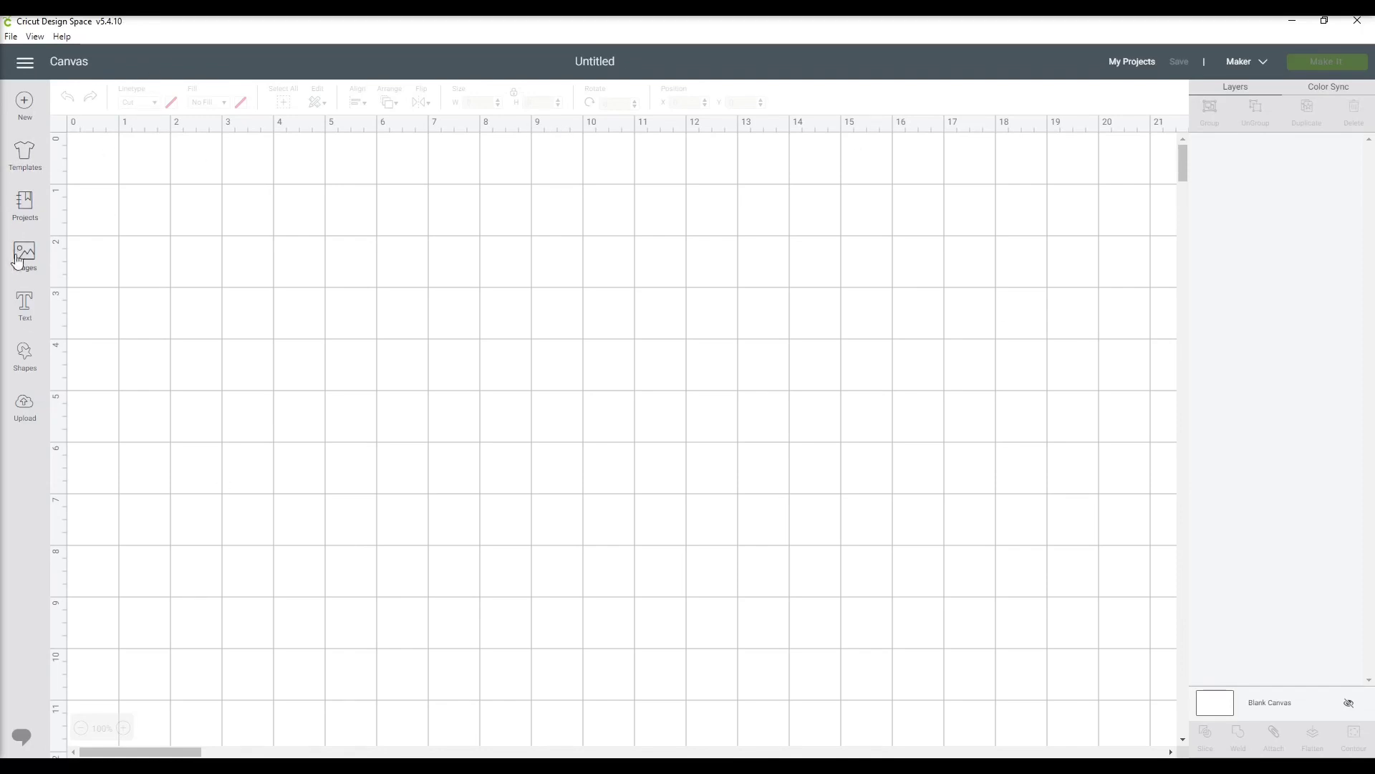
{"action": "left_click", "coordinate": [30, 318]}
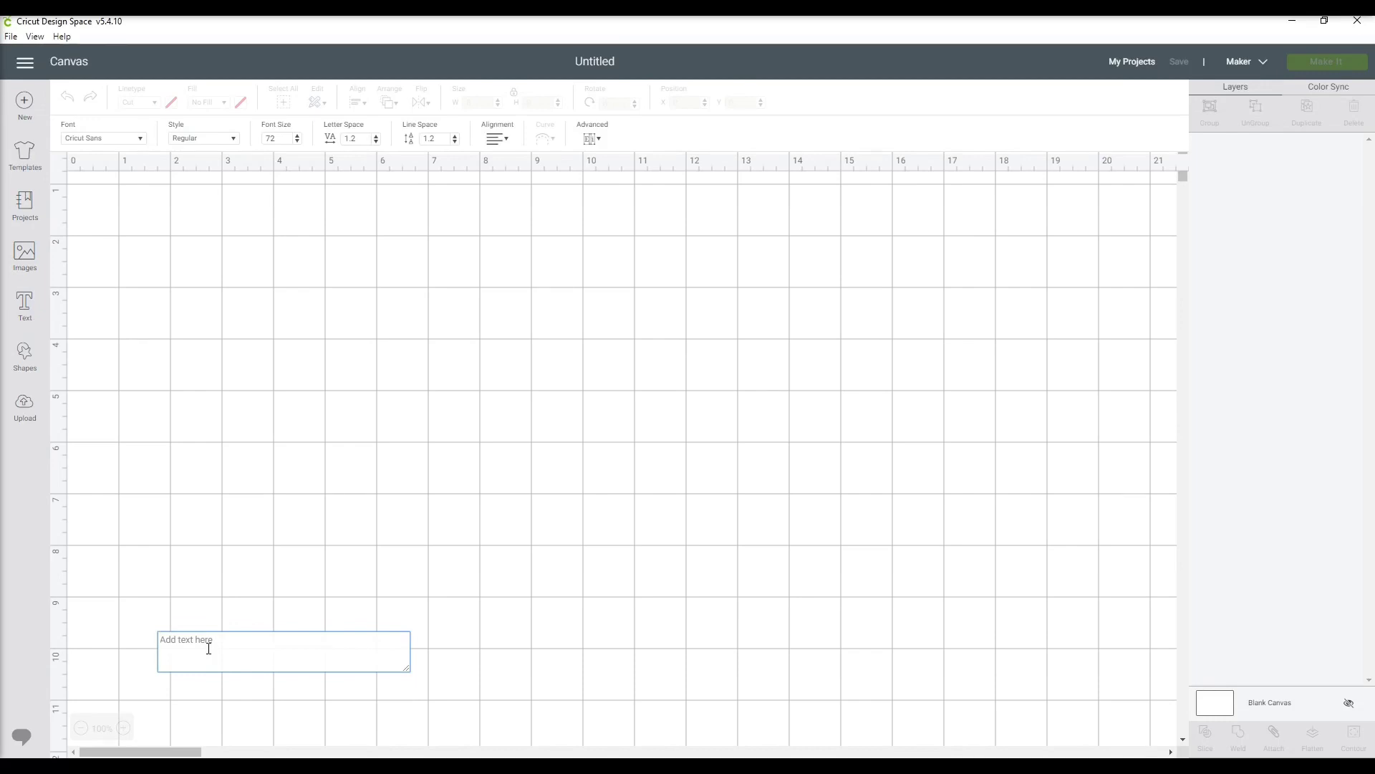
{"action": "key", "text": "ctrl+v"}
{"action": "left_click_drag", "start_coordinate": [306, 635], "coordinate": [289, 387]}
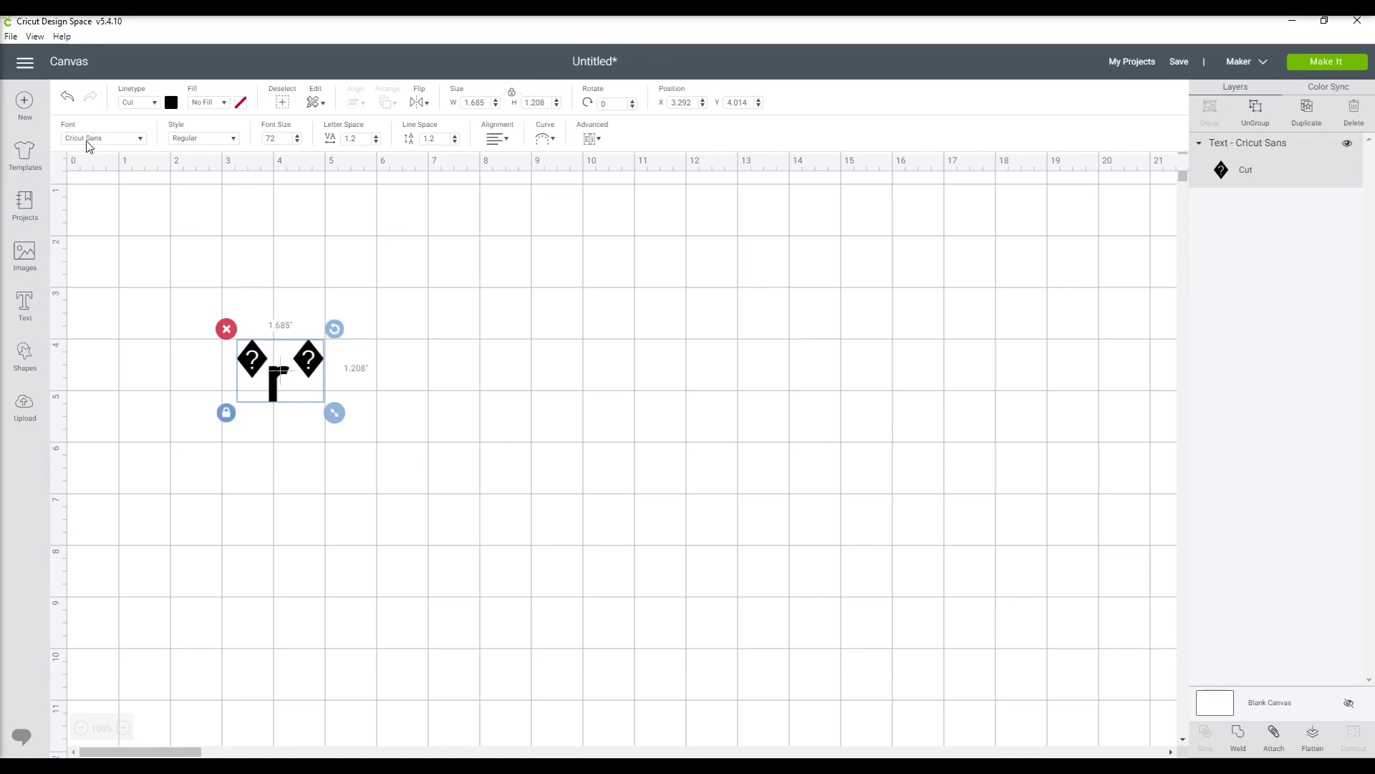
Set the pasted text's font to Farmhouse and enlarge it to about 10.5 inches wide at about X 2.3, Y 3.9.
{"action": "left_click", "coordinate": [136, 145]}
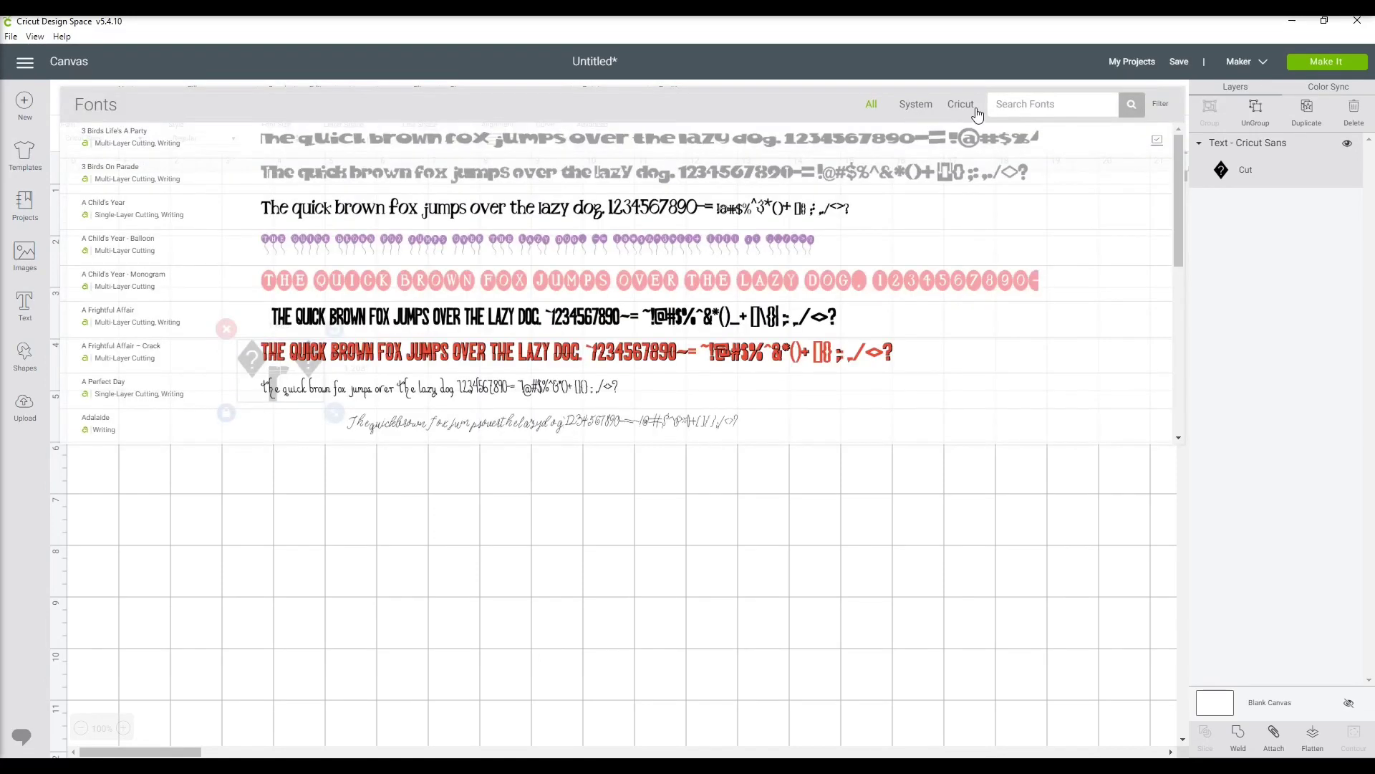
{"action": "left_click", "coordinate": [1017, 105]}
{"action": "type", "text": "farm"}
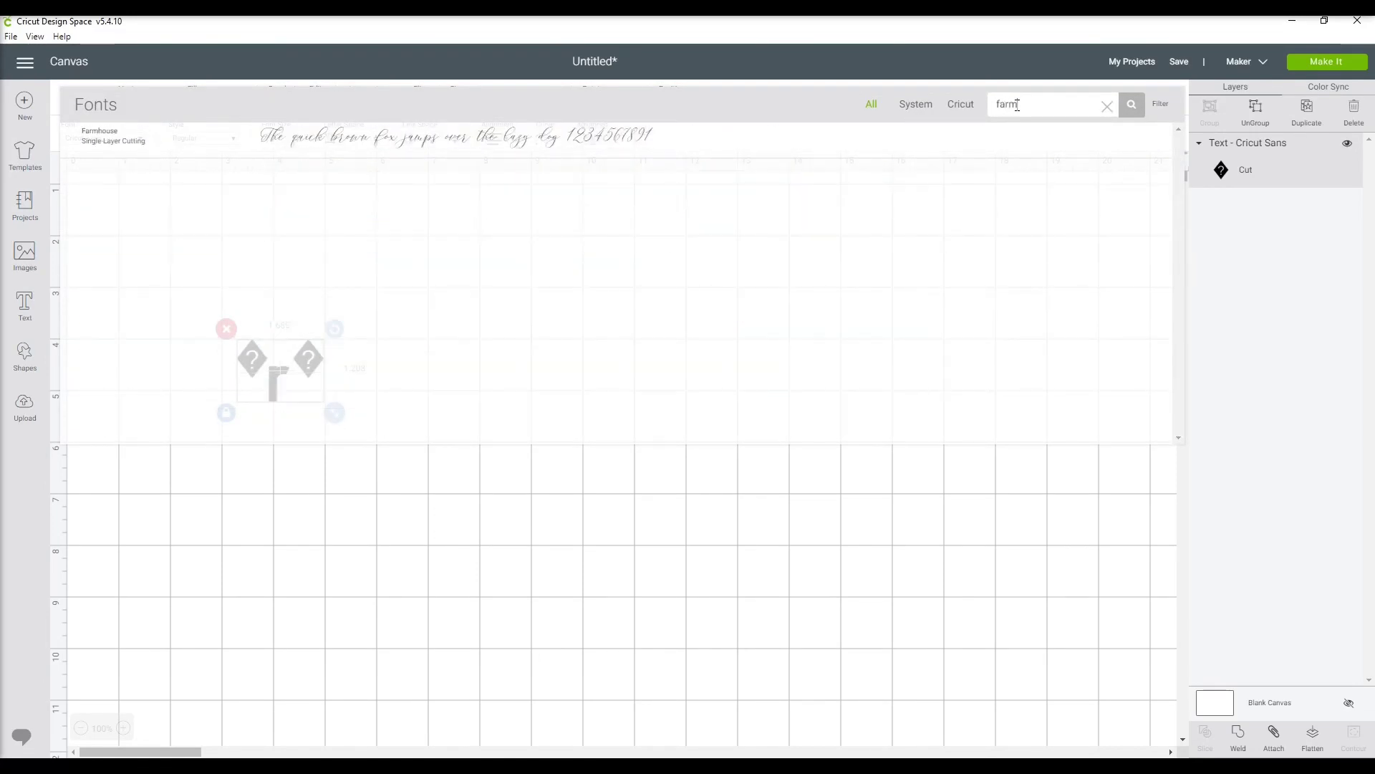
{"action": "left_click", "coordinate": [641, 142]}
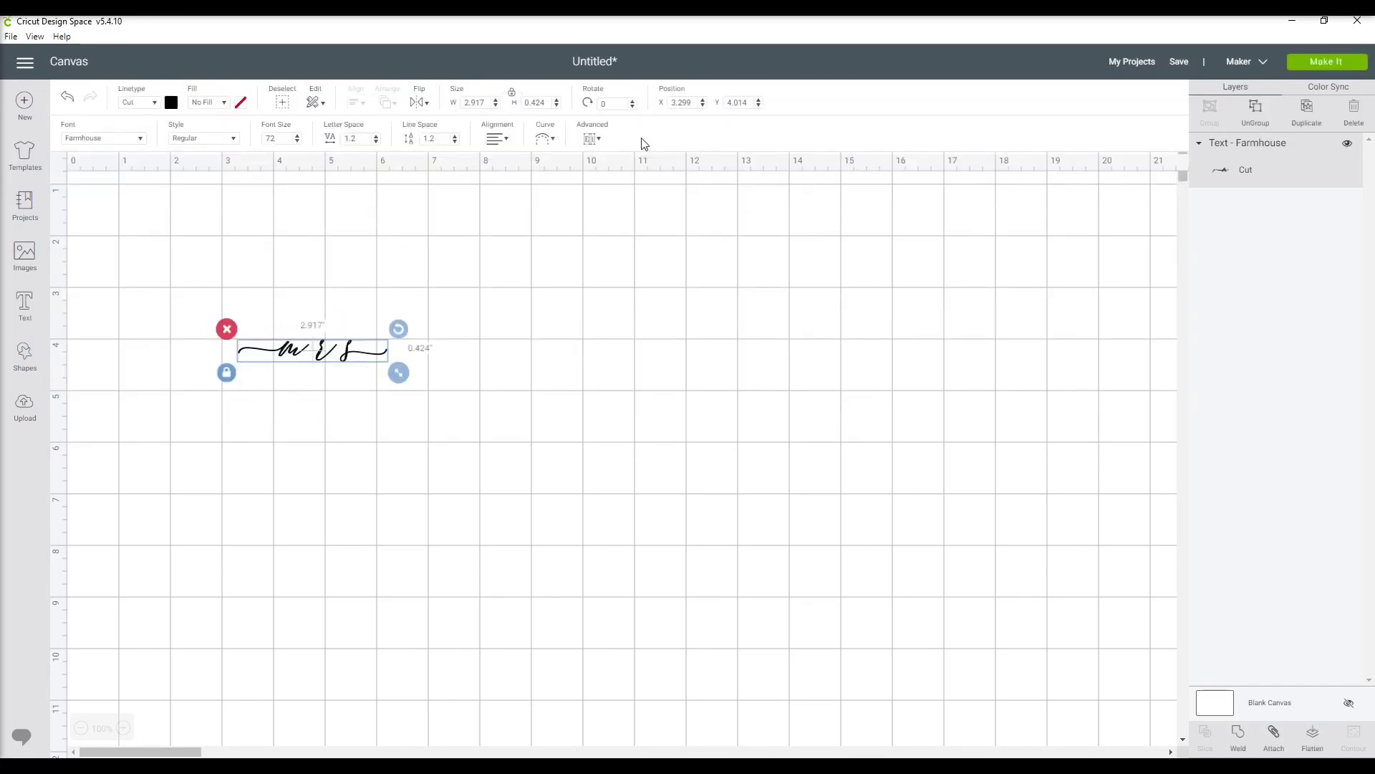
{"action": "left_click_drag", "start_coordinate": [398, 372], "coordinate": [788, 477]}
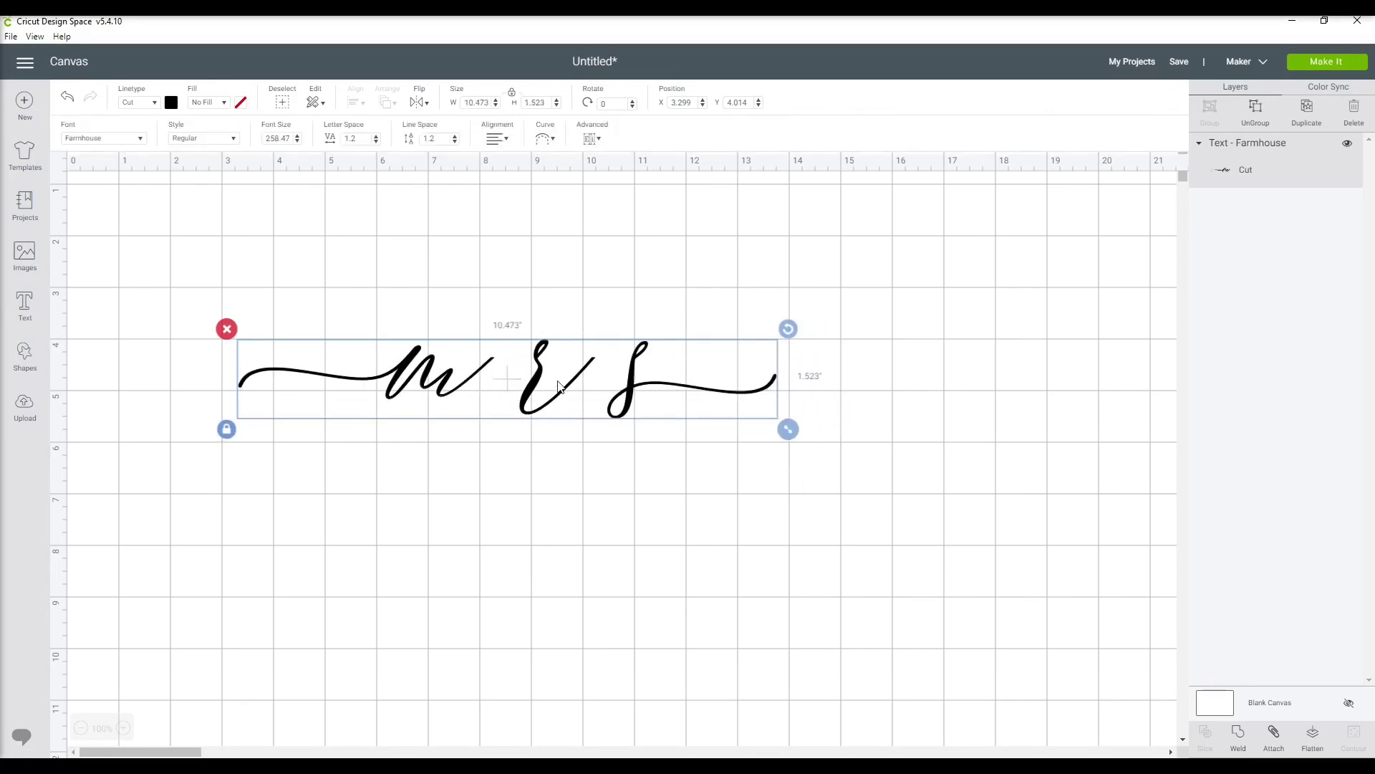
{"action": "left_click_drag", "start_coordinate": [557, 384], "coordinate": [506, 380]}
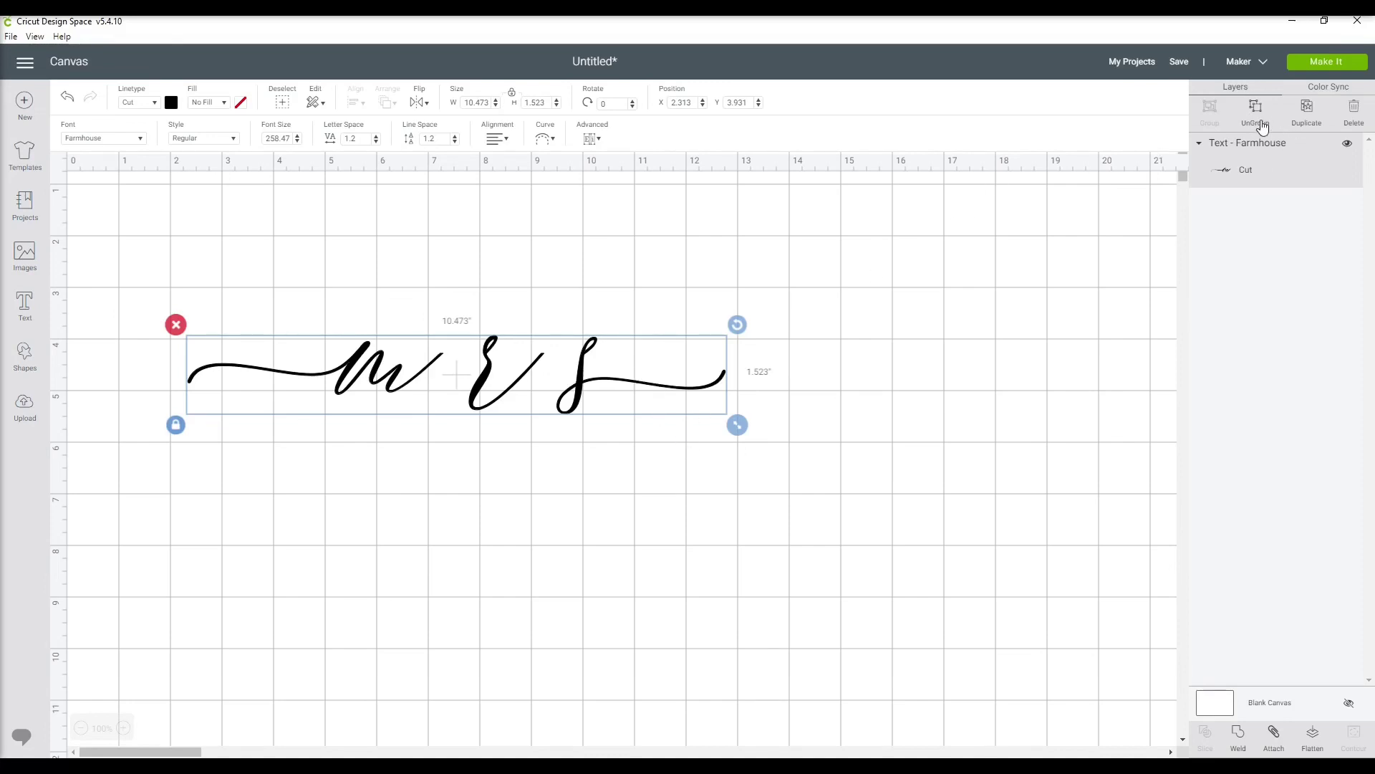
Ungroup the mrs text and slide the m and the s against the r so the letters connect.
{"action": "left_click", "coordinate": [1256, 113]}
{"action": "left_click_drag", "start_coordinate": [444, 367], "coordinate": [489, 367]}
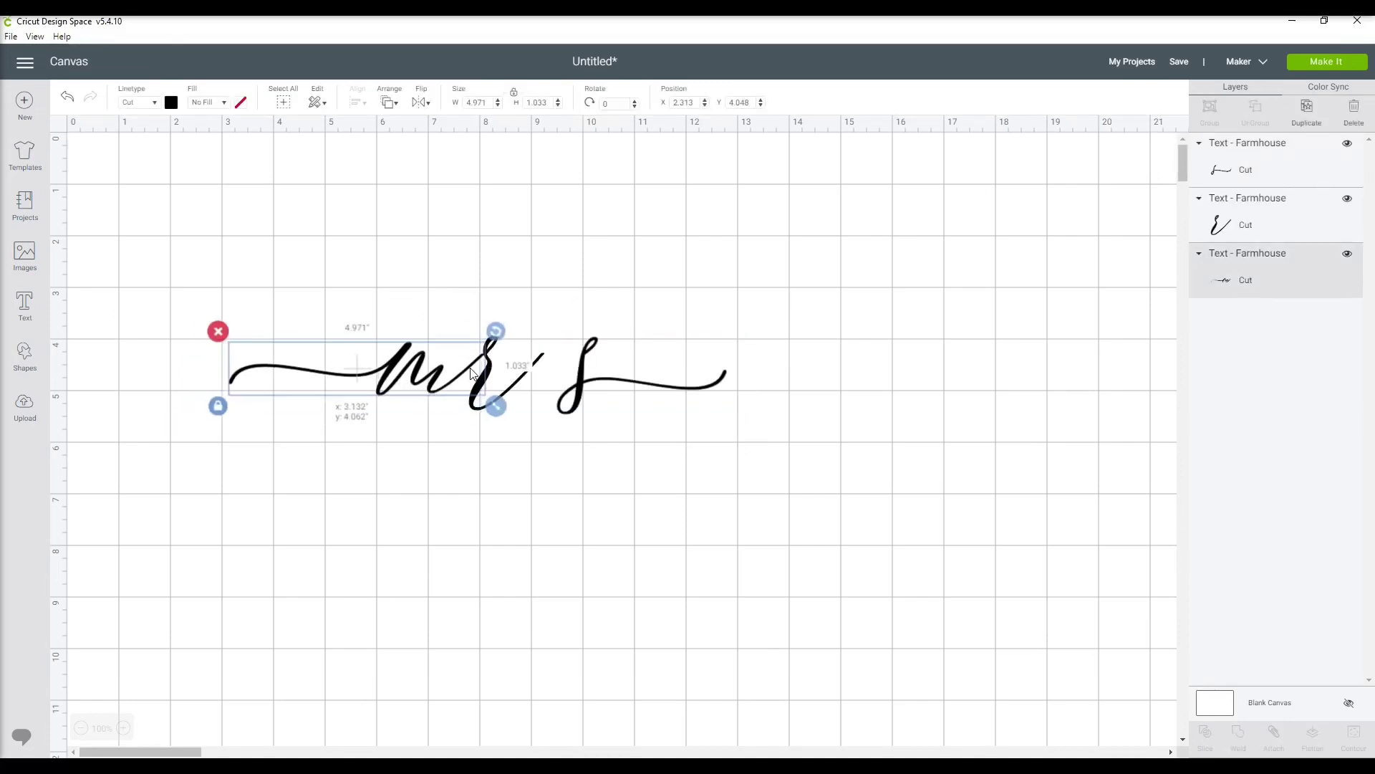
{"action": "left_click_drag", "start_coordinate": [593, 388], "coordinate": [554, 387]}
{"action": "left_click", "coordinate": [644, 470]}
Weld the three mrs letters into one shape and shift it slightly up and to the left on the canvas.
{"action": "left_click_drag", "start_coordinate": [776, 477], "coordinate": [292, 304]}
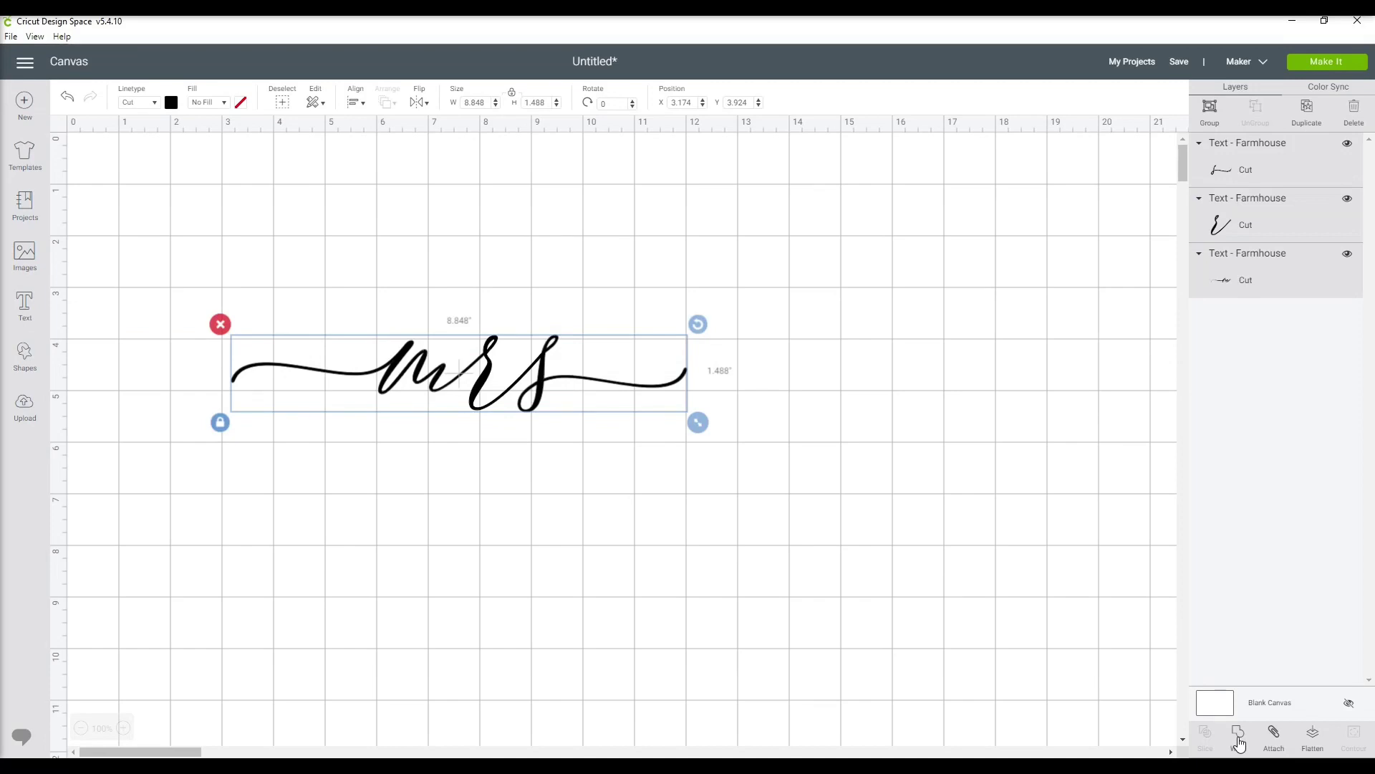
{"action": "left_click", "coordinate": [1246, 742]}
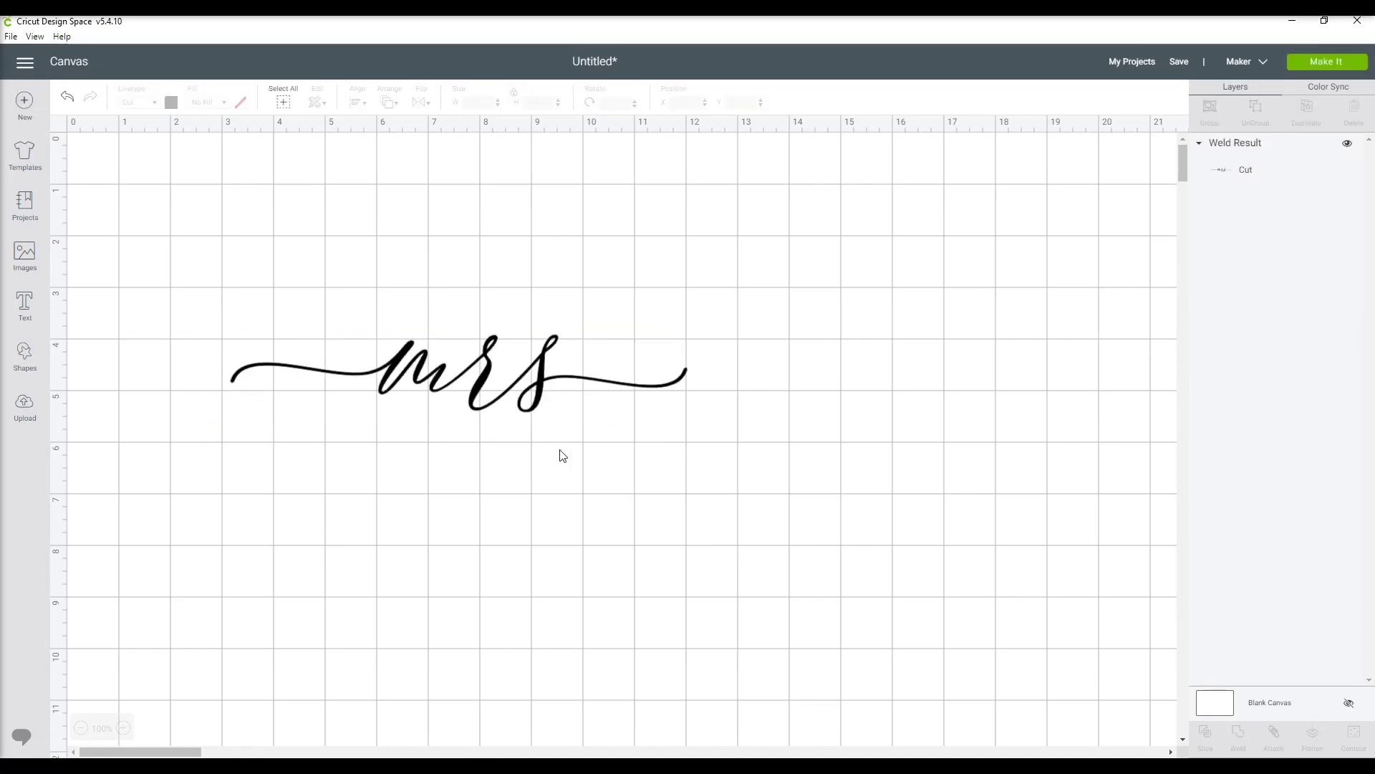
{"action": "left_click_drag", "start_coordinate": [478, 373], "coordinate": [444, 360]}
{"action": "left_click", "coordinate": [533, 493]}
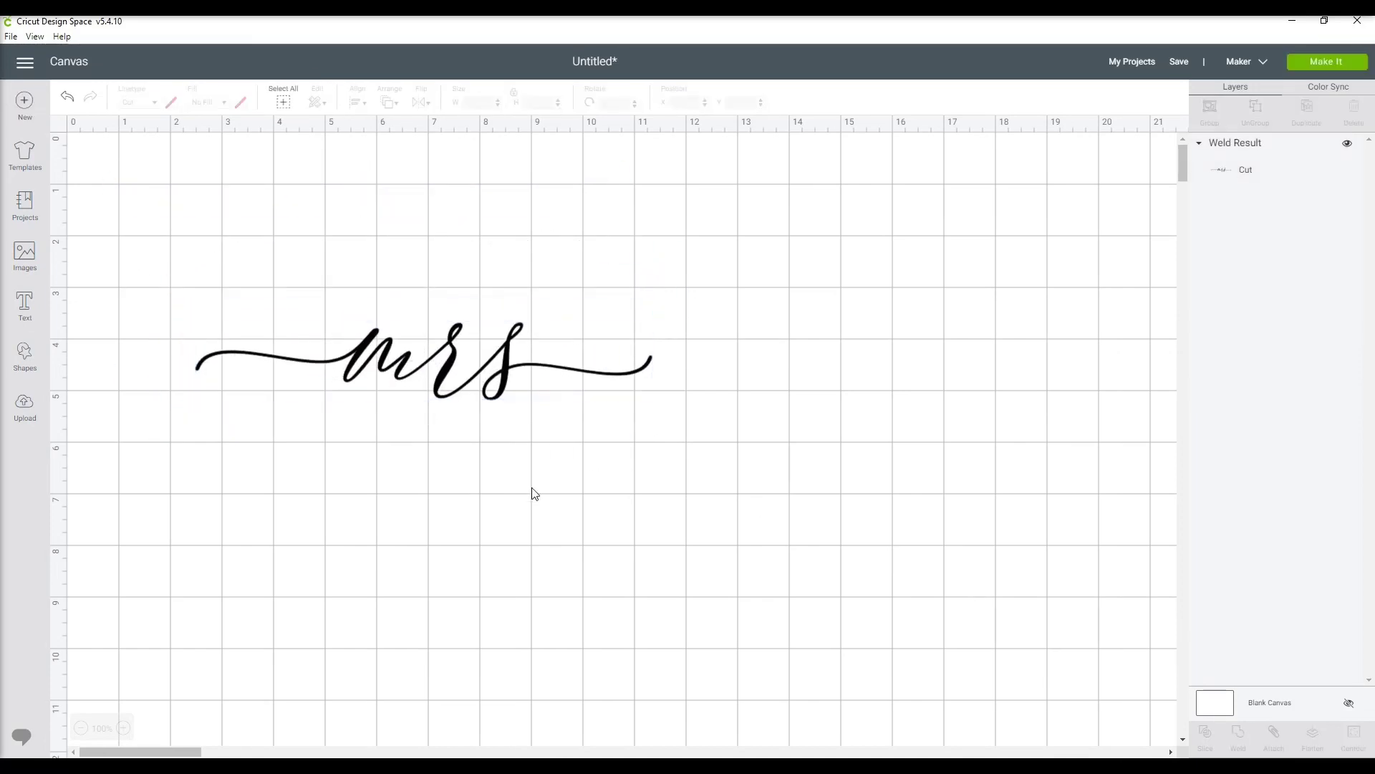
Switch to Fontcloud, remove the s from the preview text and replace the r with the r glyph that has a trailing tail.
{"action": "left_click", "coordinate": [1293, 22]}
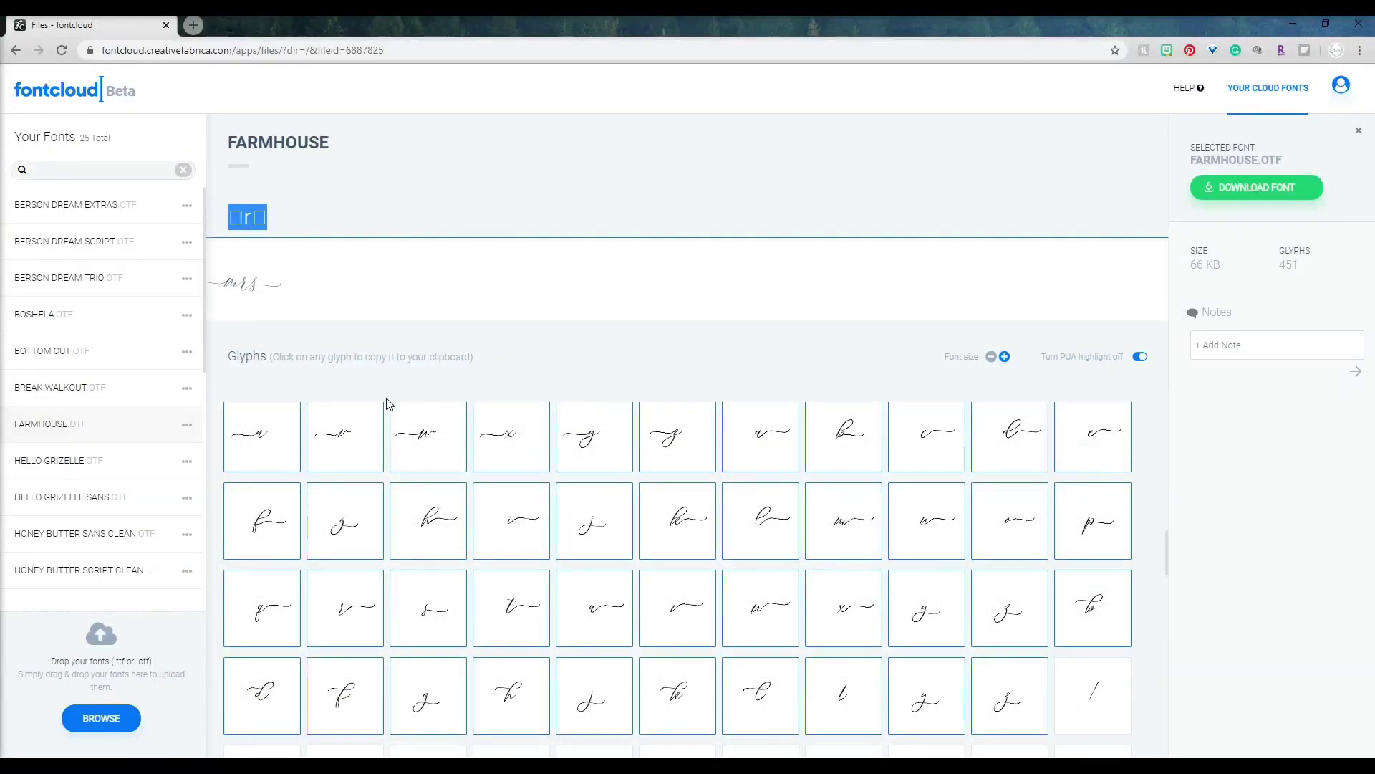
{"action": "left_click", "coordinate": [351, 225]}
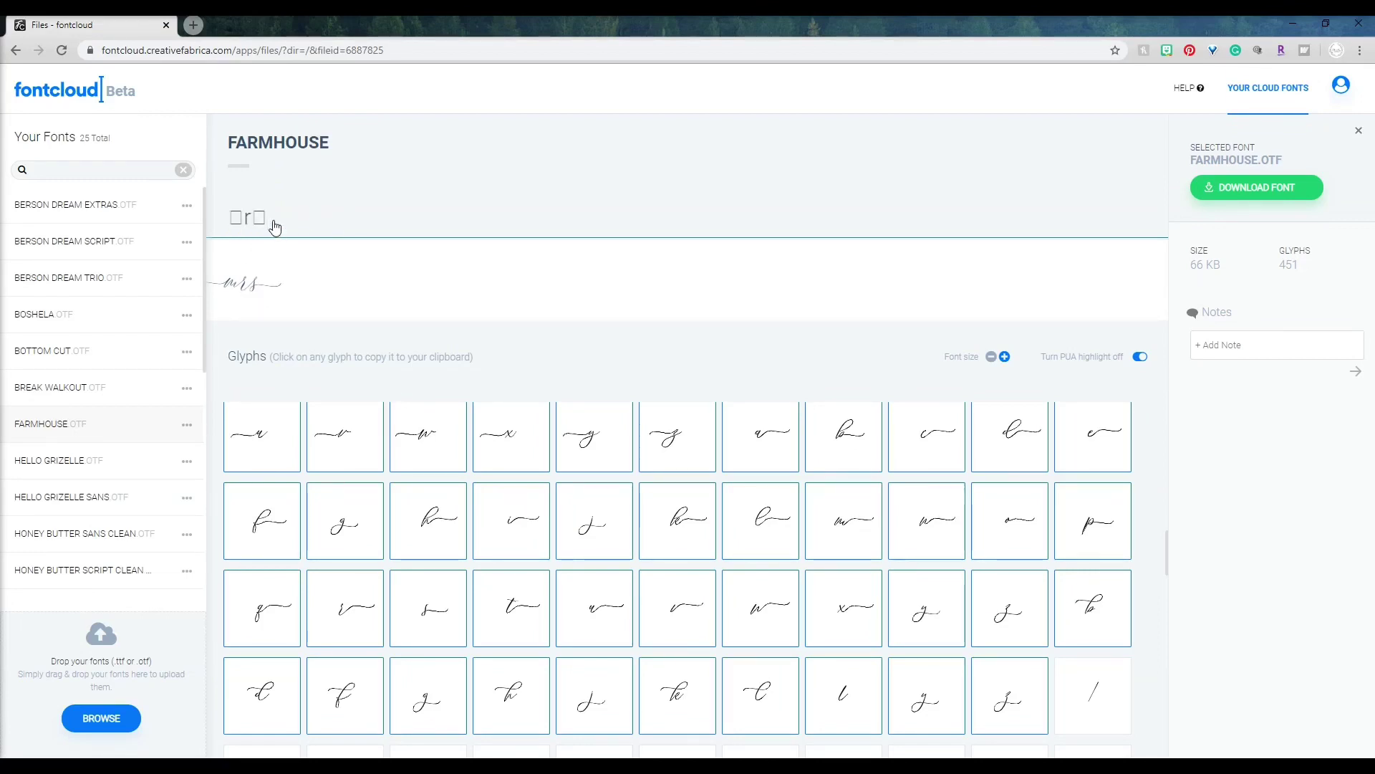
{"action": "key", "text": "BackSpace"}
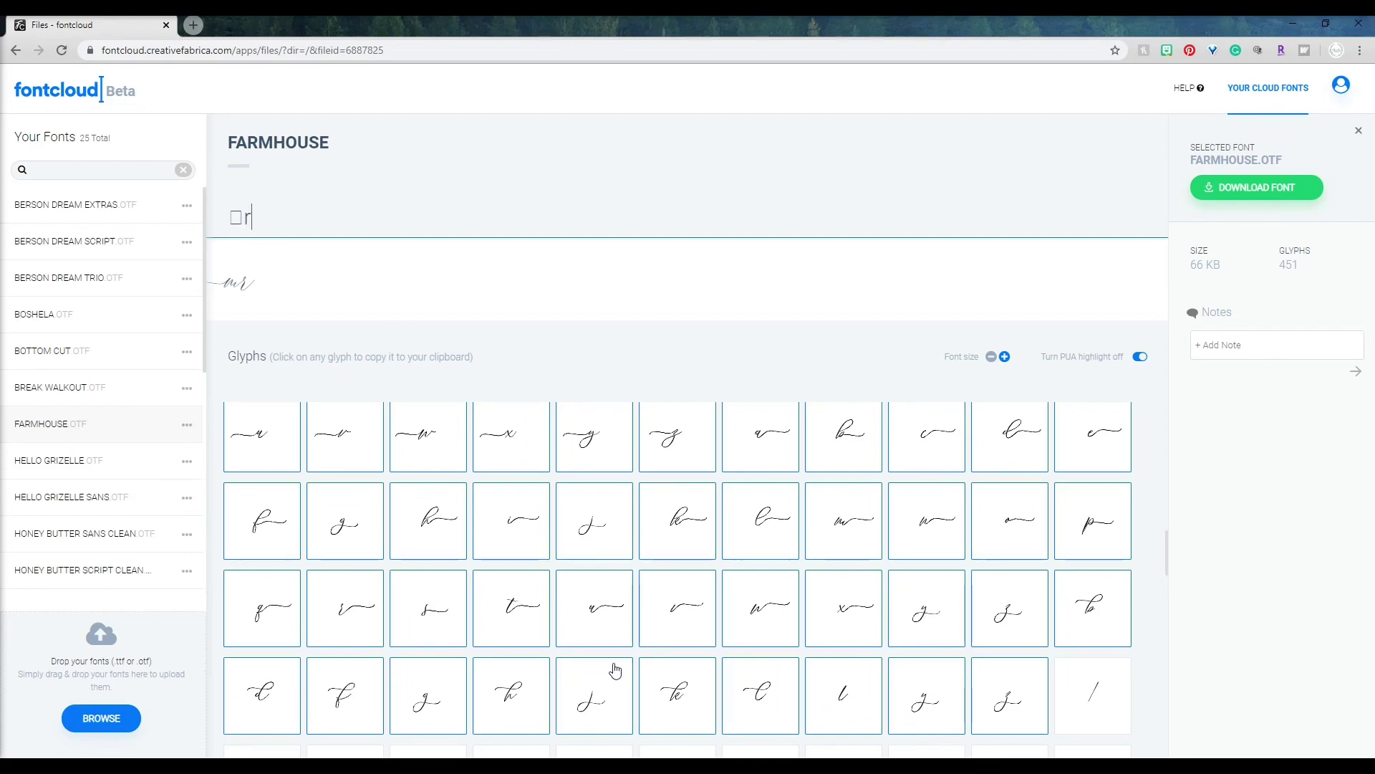
{"action": "left_click", "coordinate": [342, 610]}
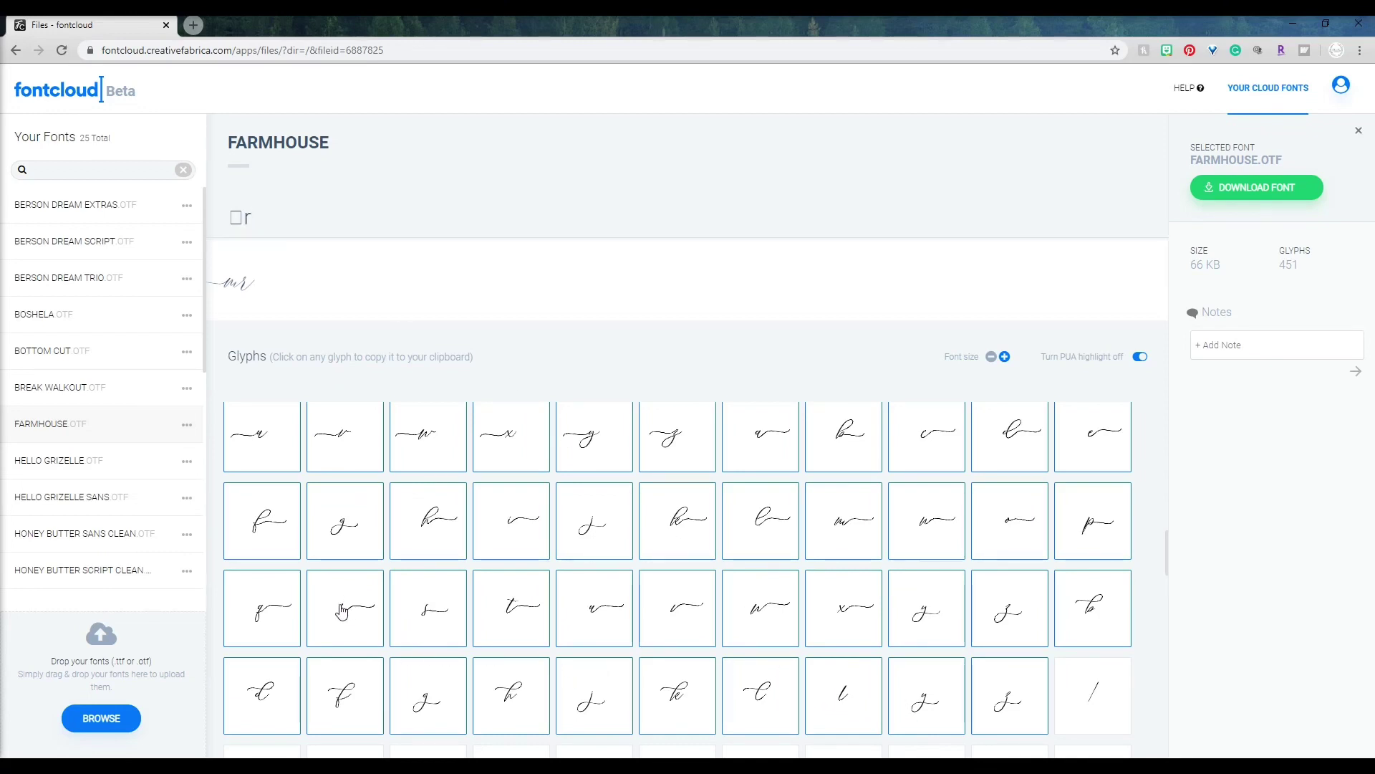
{"action": "left_click", "coordinate": [272, 219]}
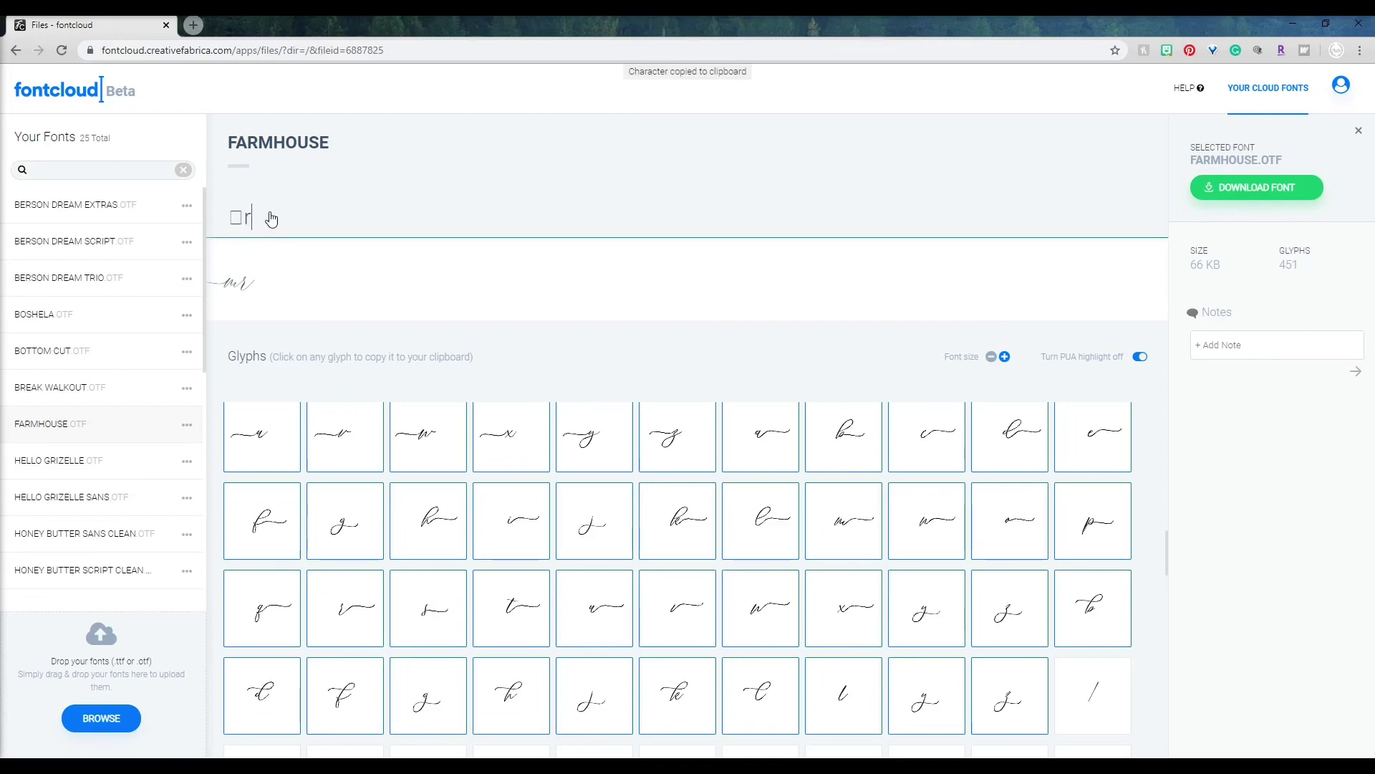
{"action": "key", "text": "BackSpace"}
{"action": "key", "text": "ctrl+v"}
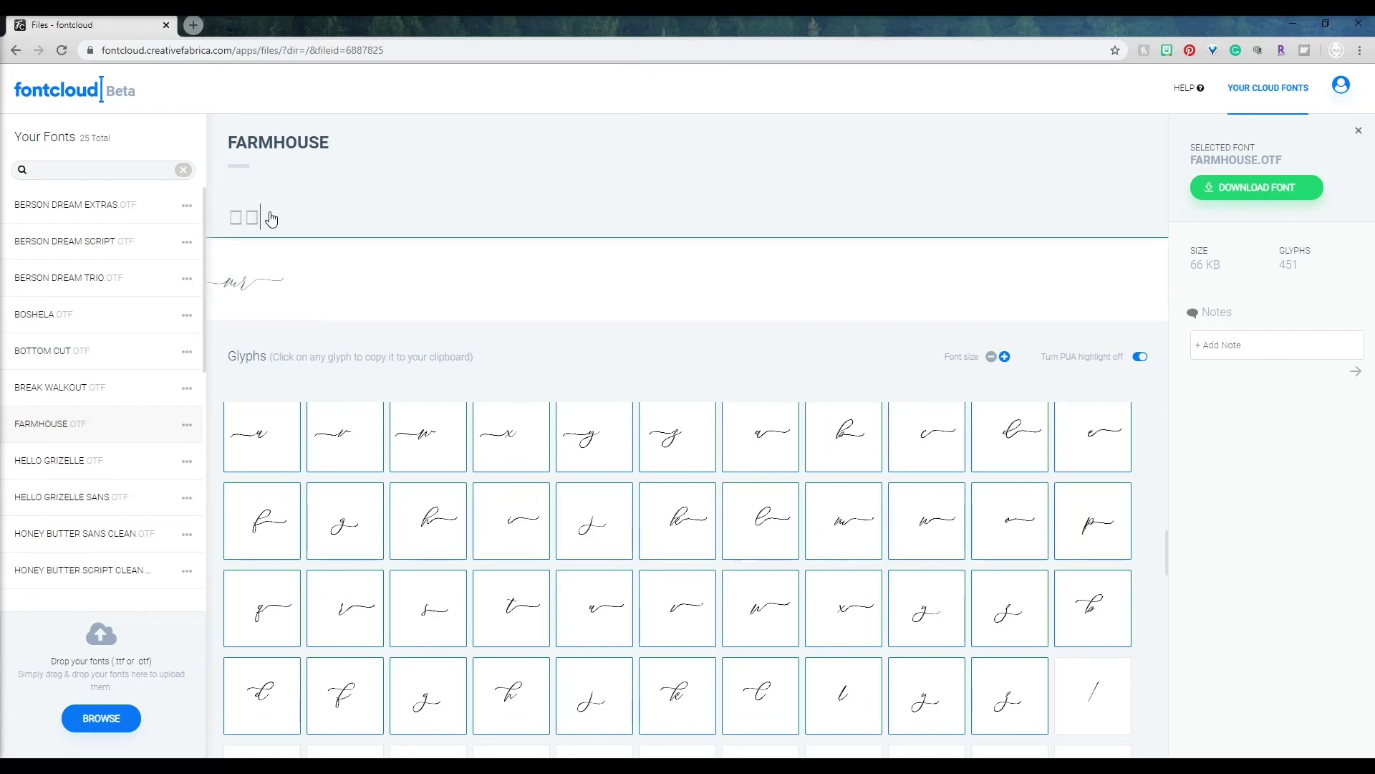
Copy the preview text into a new Cricut Design Space text box, enlarged to about 9.1 inches wide and placed below mrs.
{"action": "left_click_drag", "start_coordinate": [273, 233], "coordinate": [229, 229]}
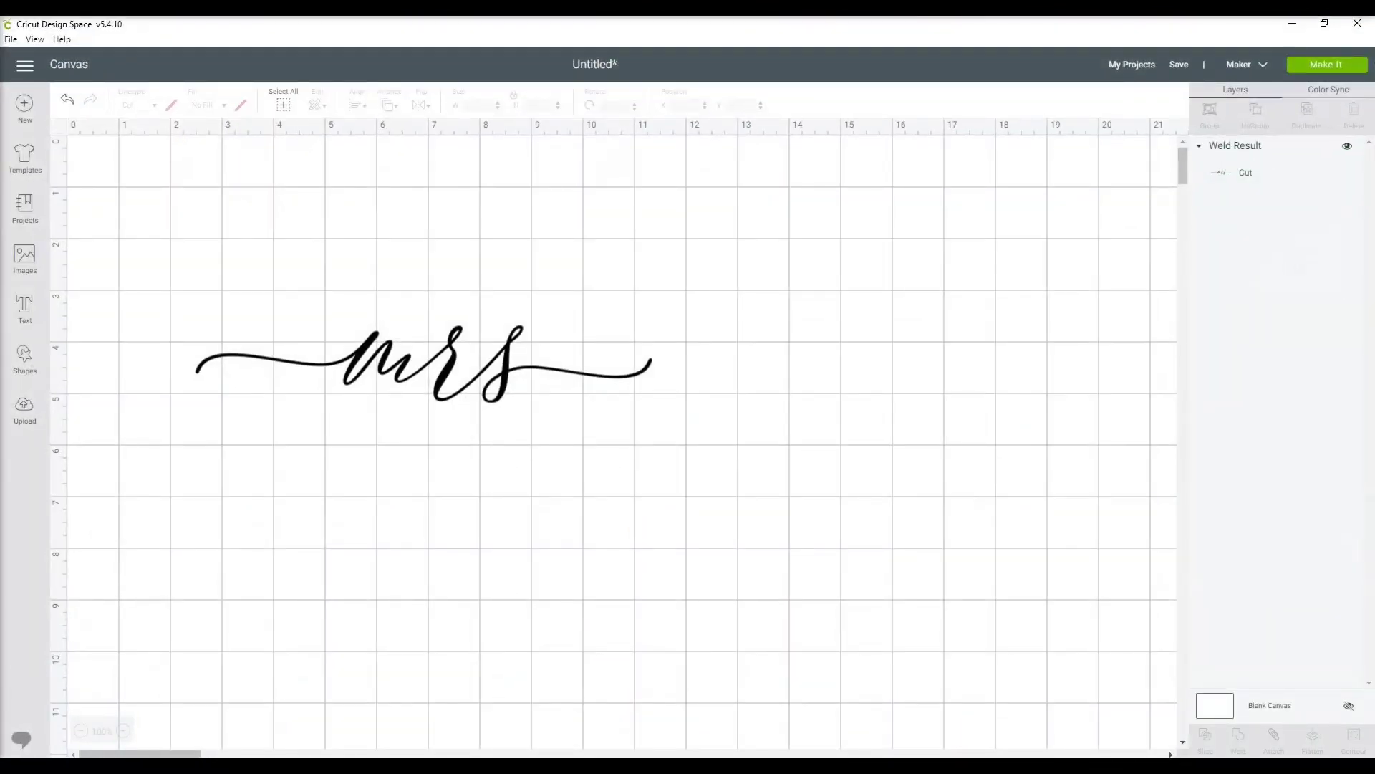
{"action": "left_click", "coordinate": [26, 314]}
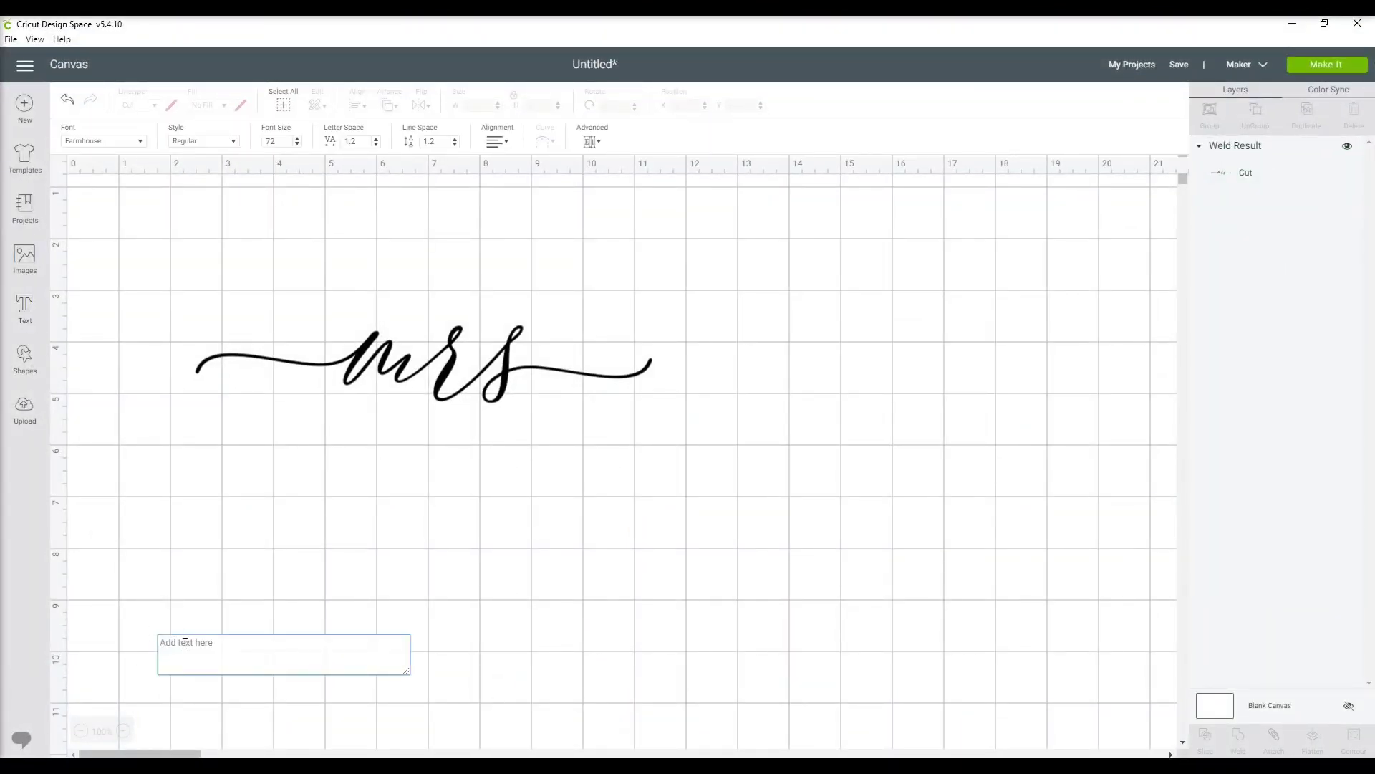
{"action": "key", "text": "ctrl+v"}
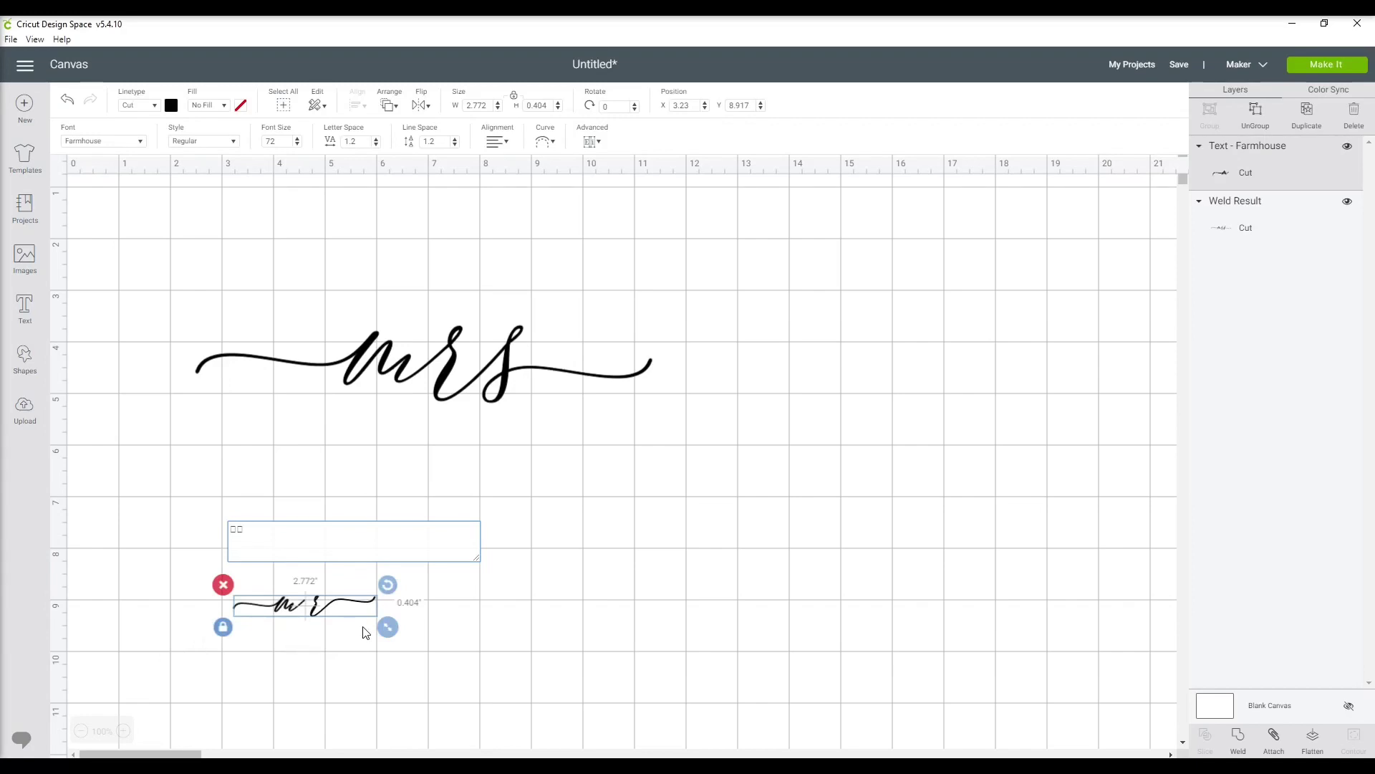
{"action": "left_click_drag", "start_coordinate": [387, 627], "coordinate": [721, 686]}
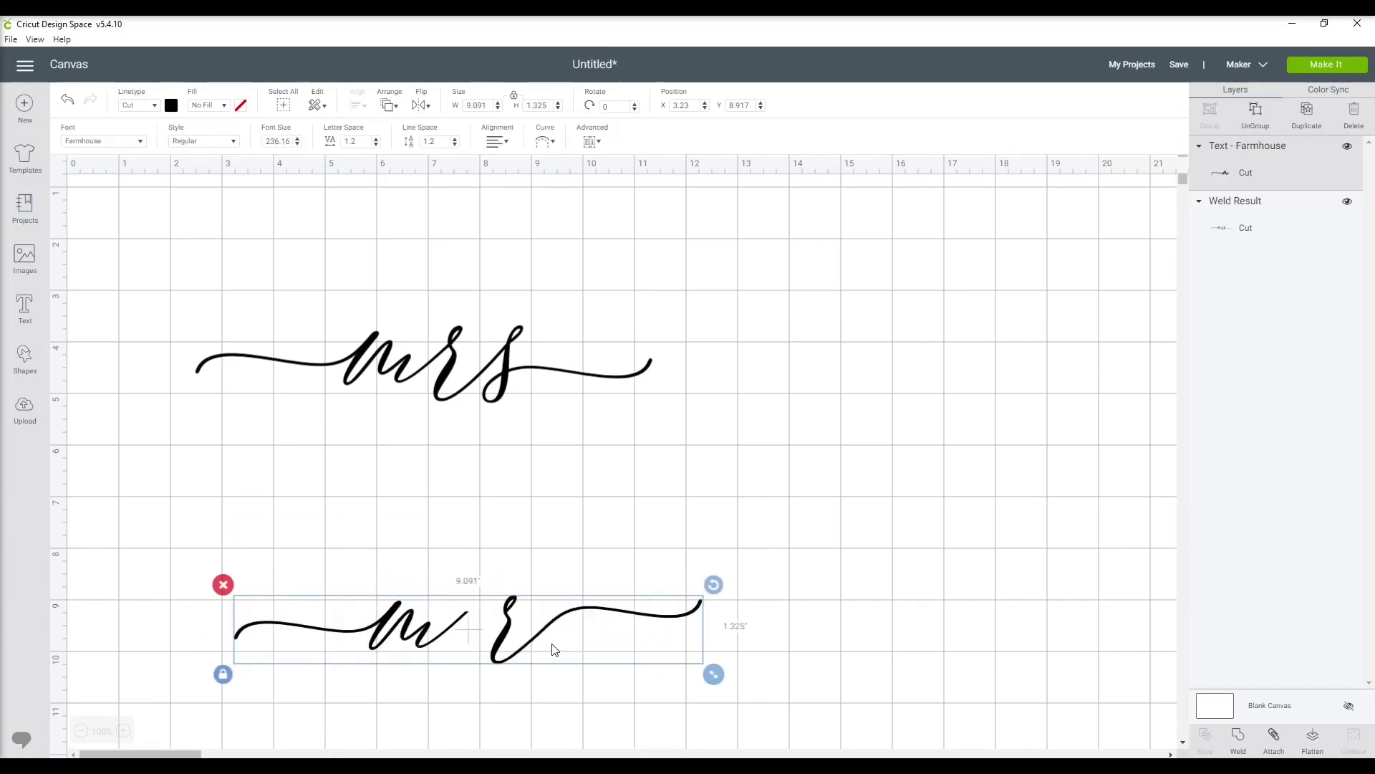
{"action": "left_click_drag", "start_coordinate": [508, 641], "coordinate": [503, 541]}
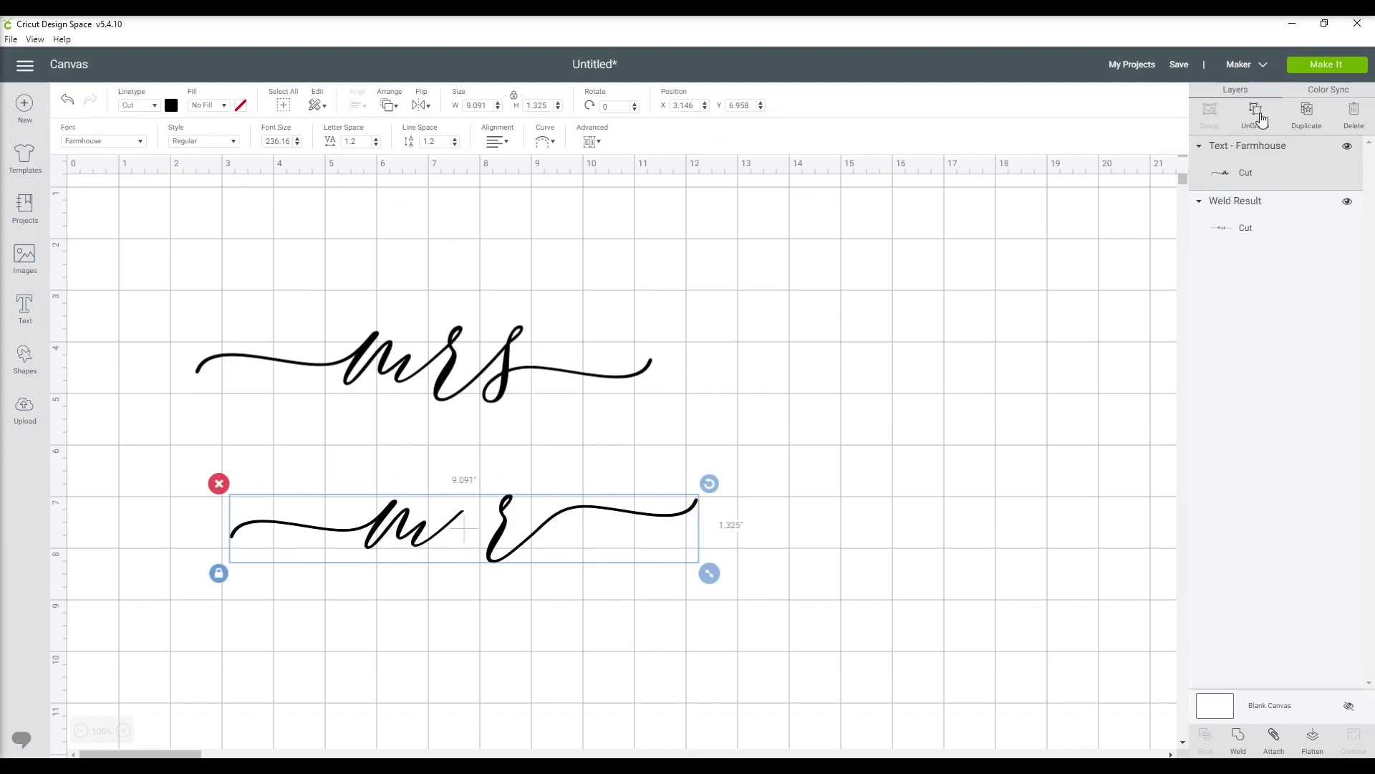
Ungroup the mr text, slide the m against the r and weld both letters into one shape.
{"action": "left_click", "coordinate": [1258, 117]}
{"action": "left_click_drag", "start_coordinate": [416, 532], "coordinate": [456, 532]}
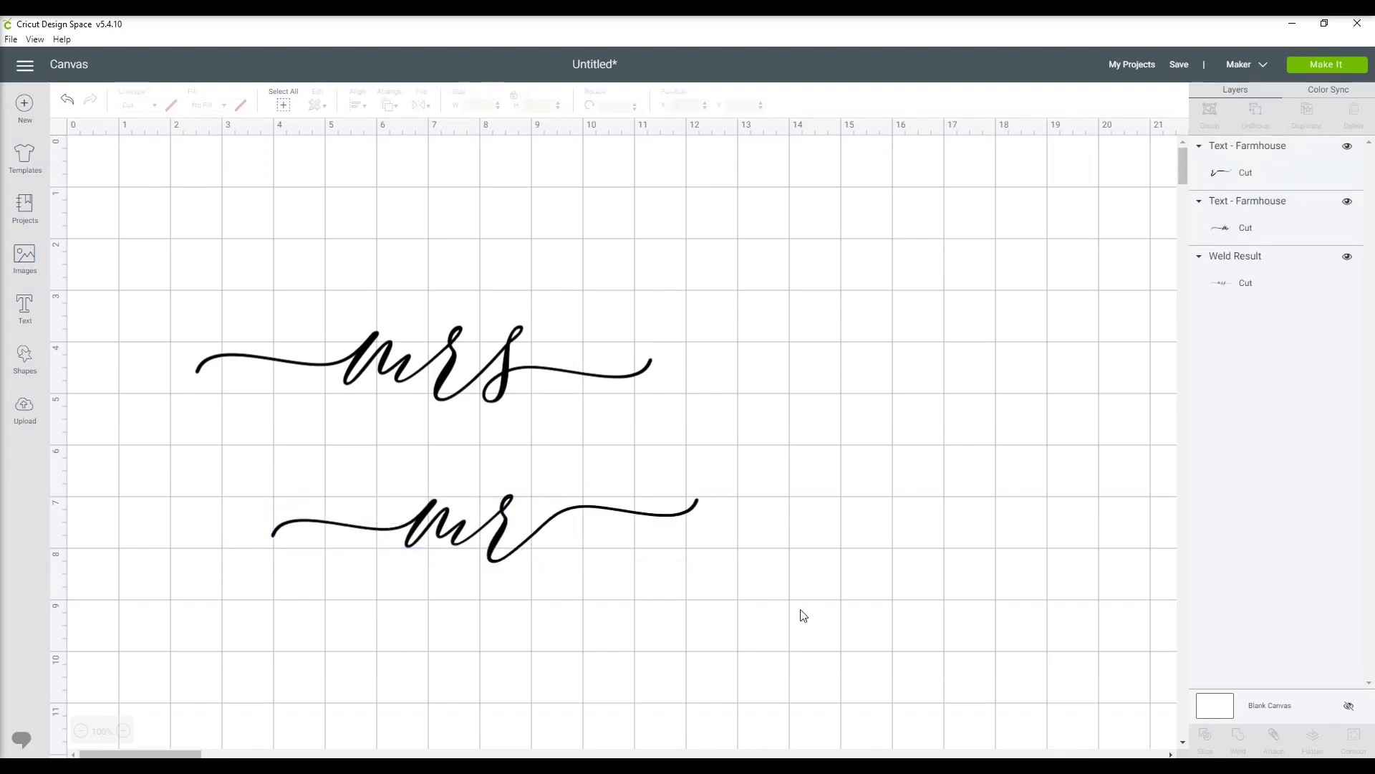
{"action": "left_click_drag", "start_coordinate": [803, 612], "coordinate": [286, 481]}
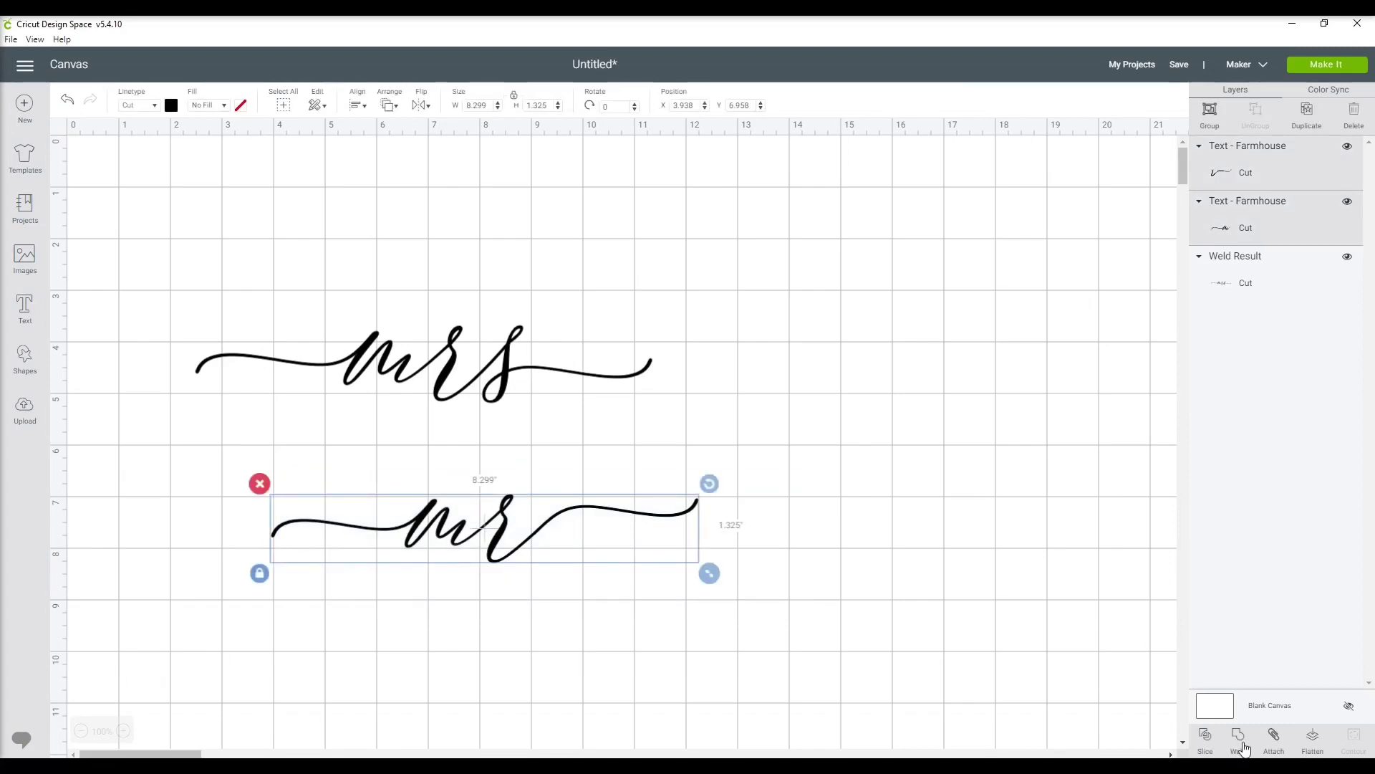
{"action": "left_click", "coordinate": [1237, 742]}
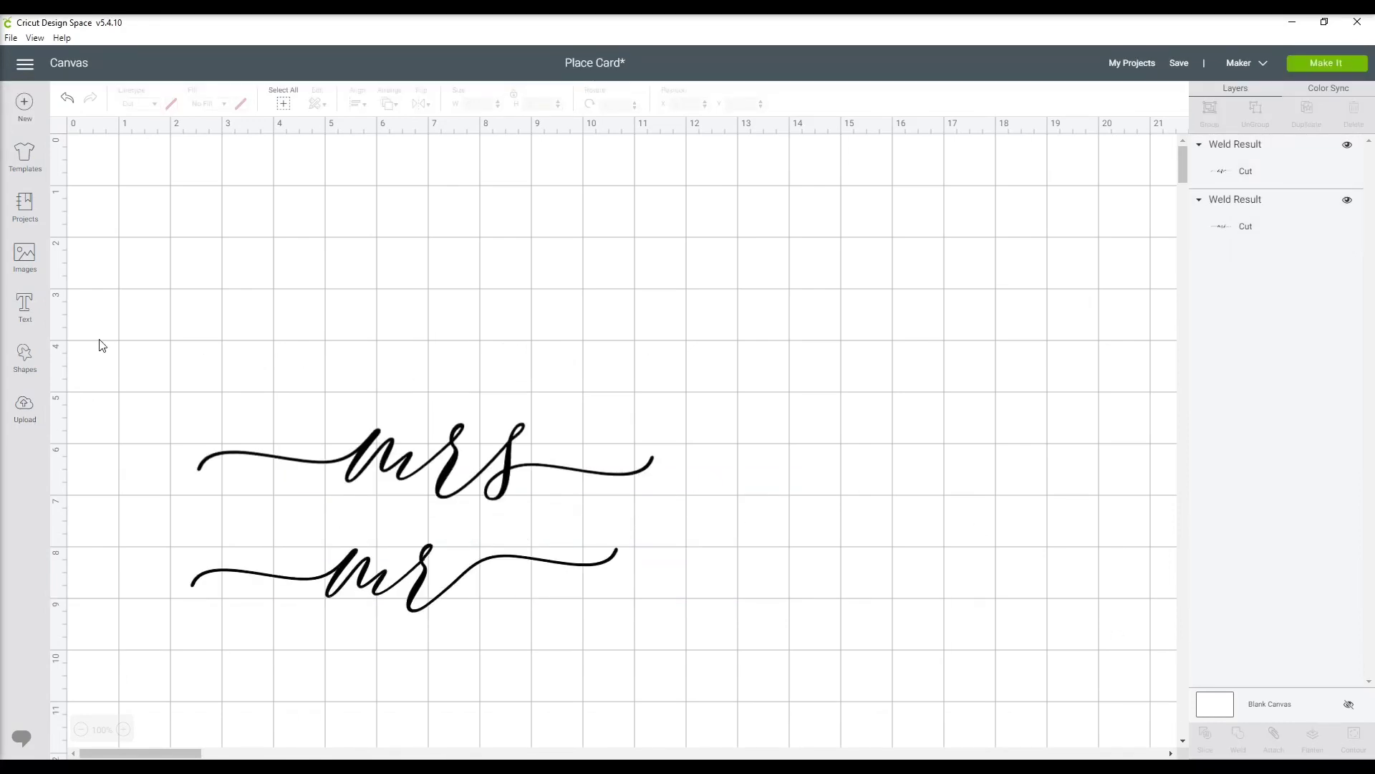
Insert a square above the words at about X 2, Y 1 and reshape it with unlocked proportions to about 2.9 × 2 inches.
{"action": "left_click", "coordinate": [26, 362]}
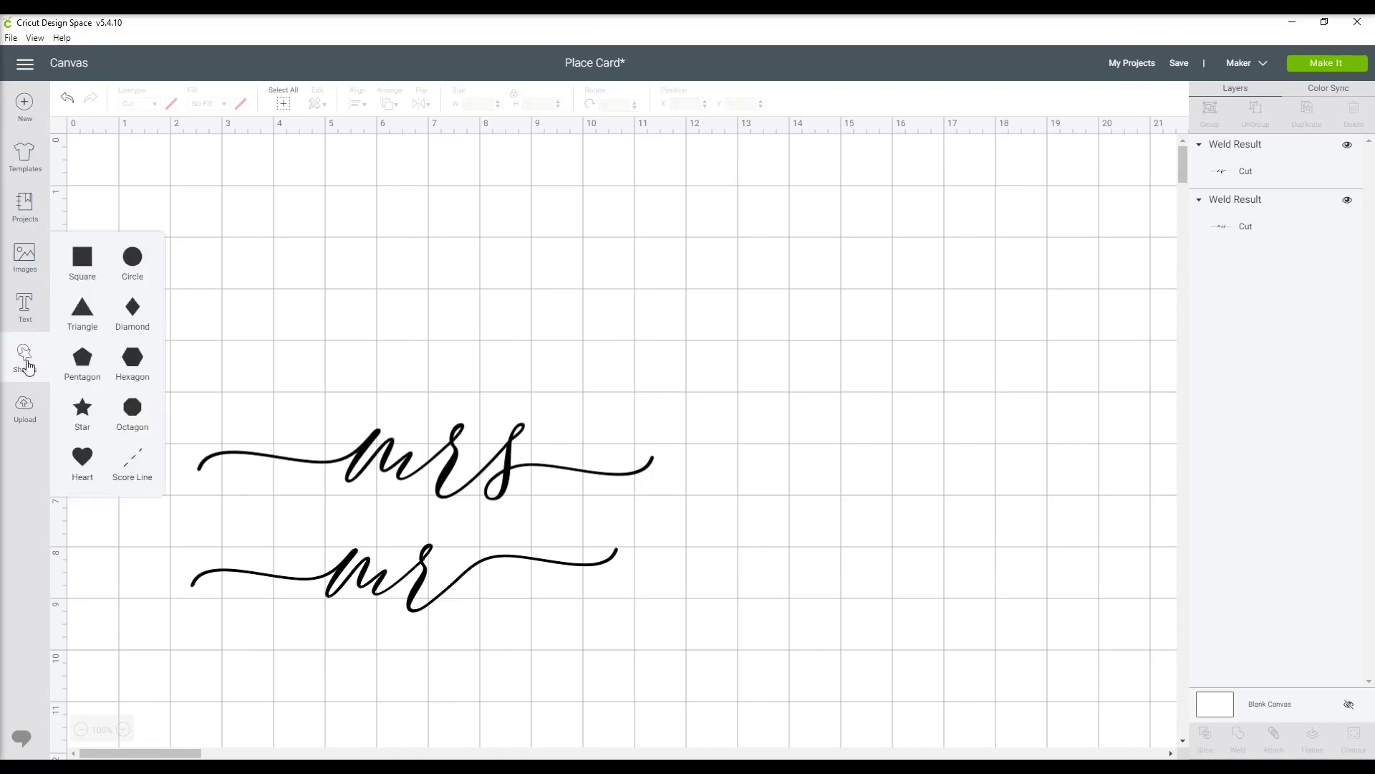
{"action": "left_click", "coordinate": [83, 260]}
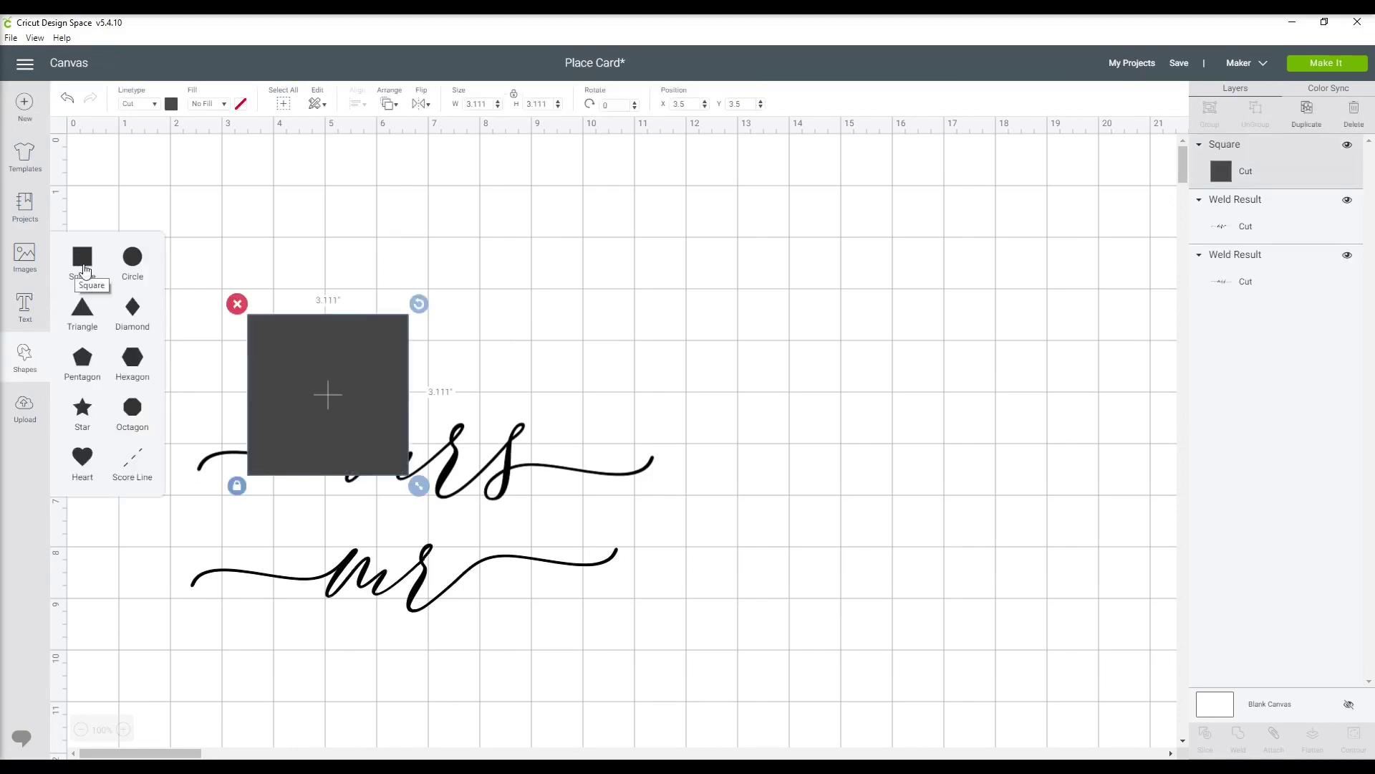
{"action": "left_click_drag", "start_coordinate": [300, 354], "coordinate": [236, 256]}
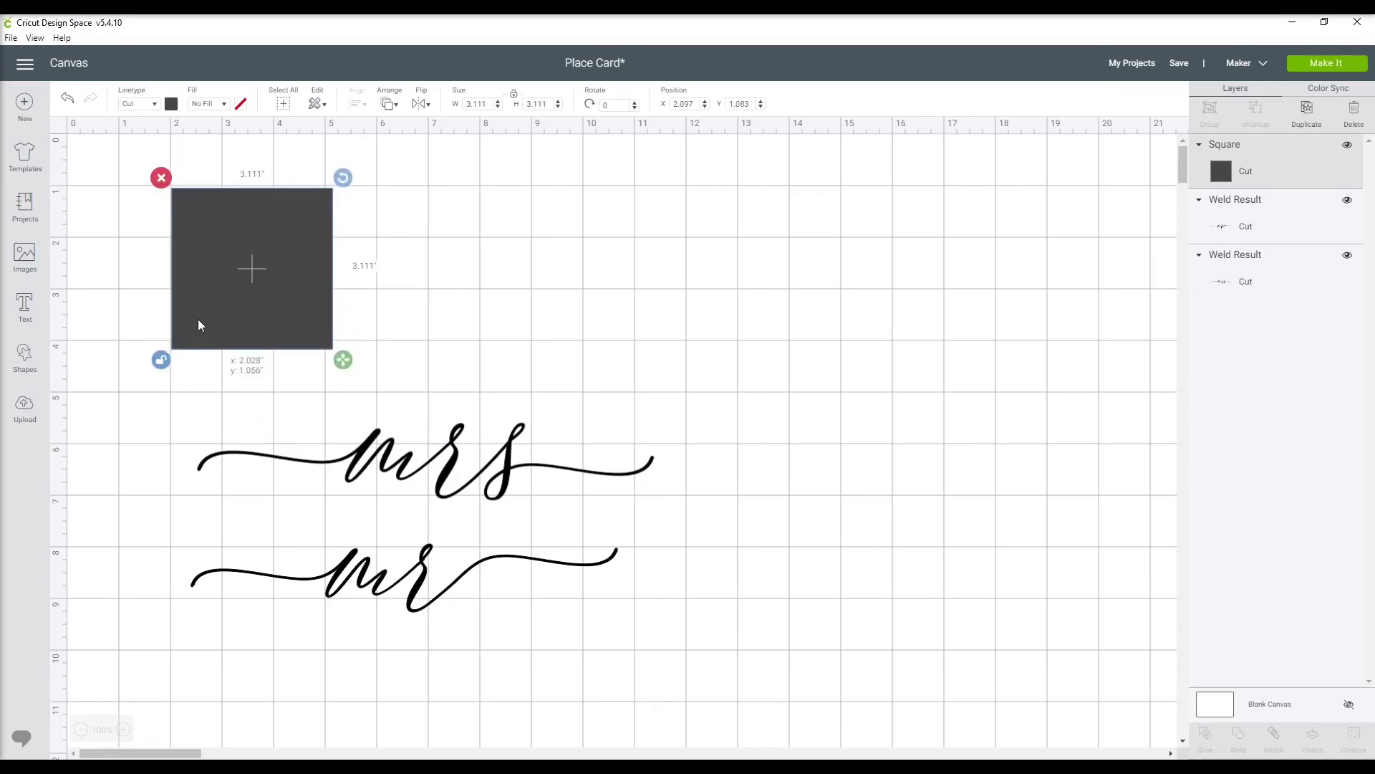
{"action": "left_click_drag", "start_coordinate": [343, 359], "coordinate": [334, 298]}
Set the rectangle's width to 3 inches and move the mrs word down and left, closer to mr.
{"action": "left_click", "coordinate": [488, 100]}
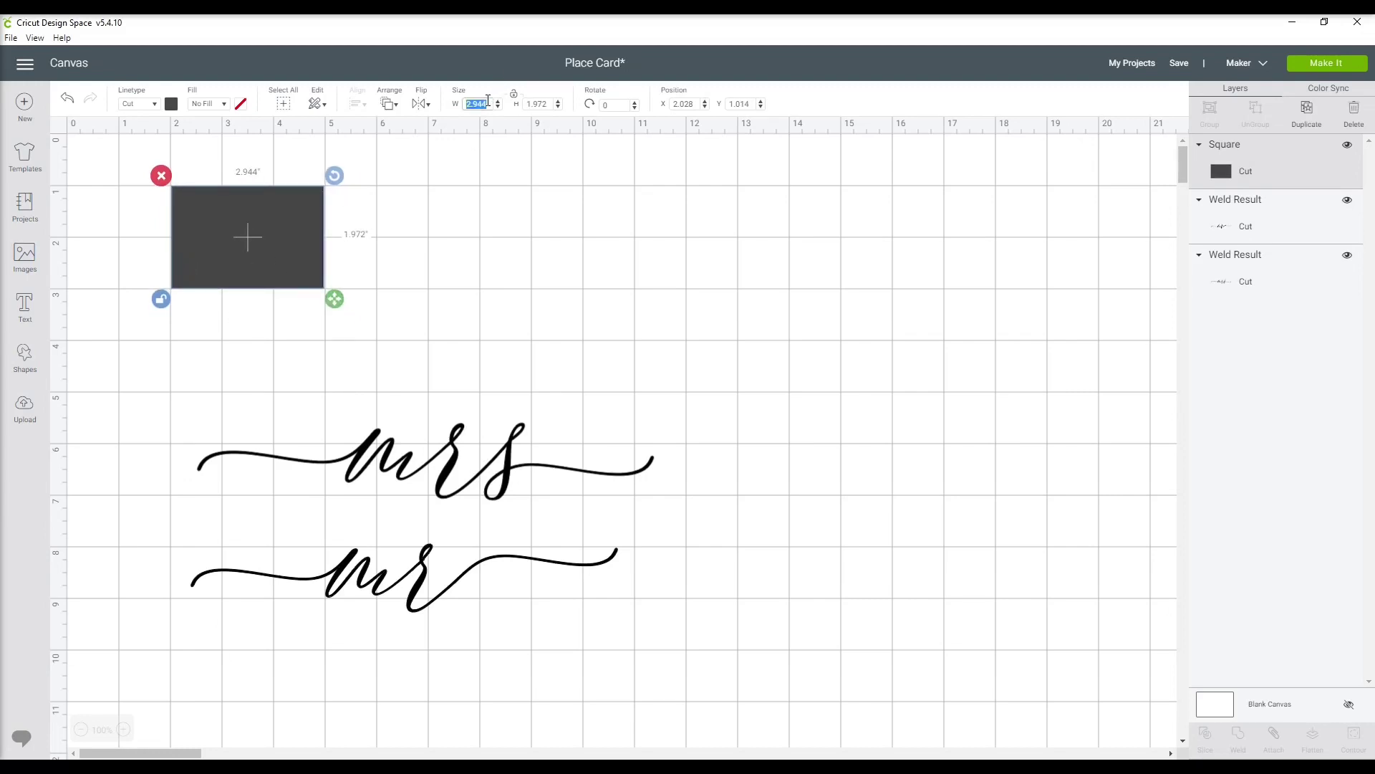
{"action": "type", "text": "3"}
{"action": "key", "text": "Return"}
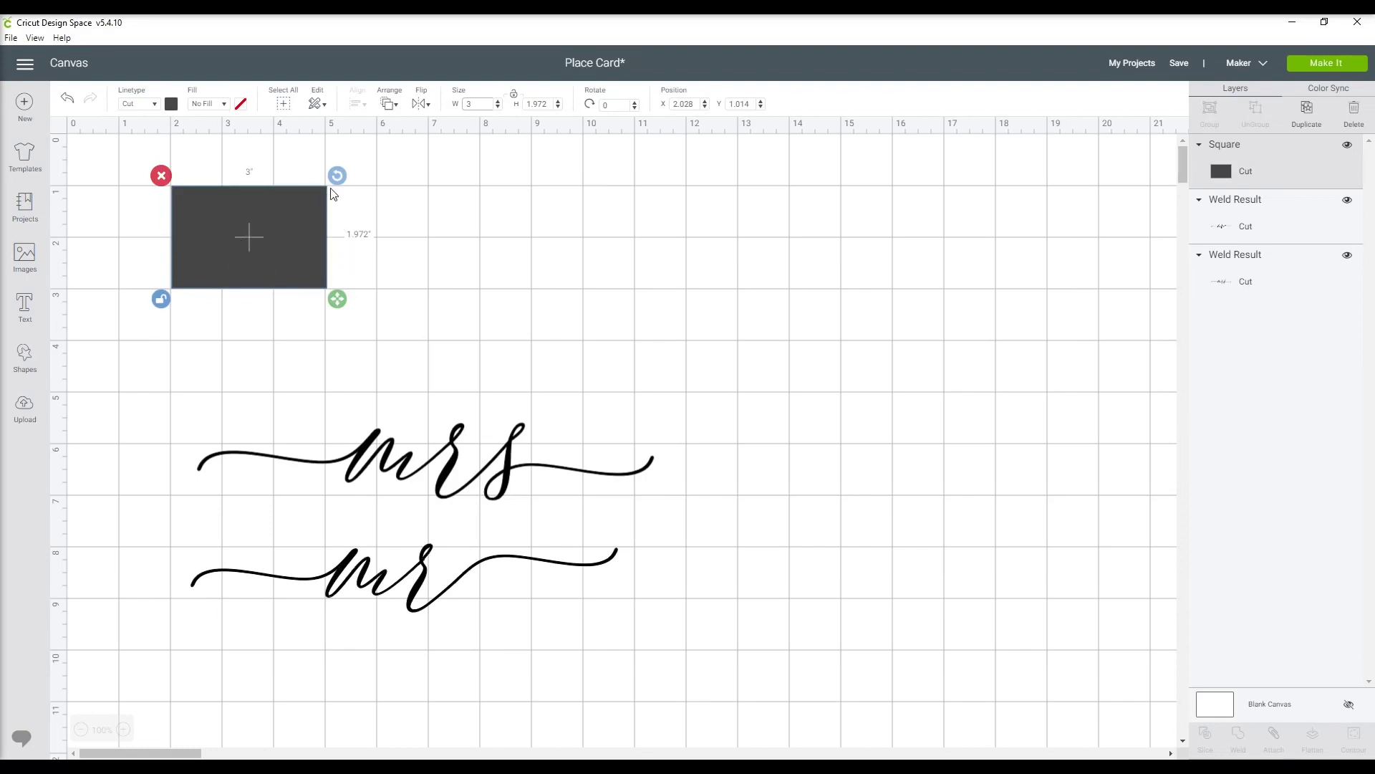
{"action": "left_click_drag", "start_coordinate": [458, 463], "coordinate": [343, 493]}
{"action": "left_click", "coordinate": [244, 227]}
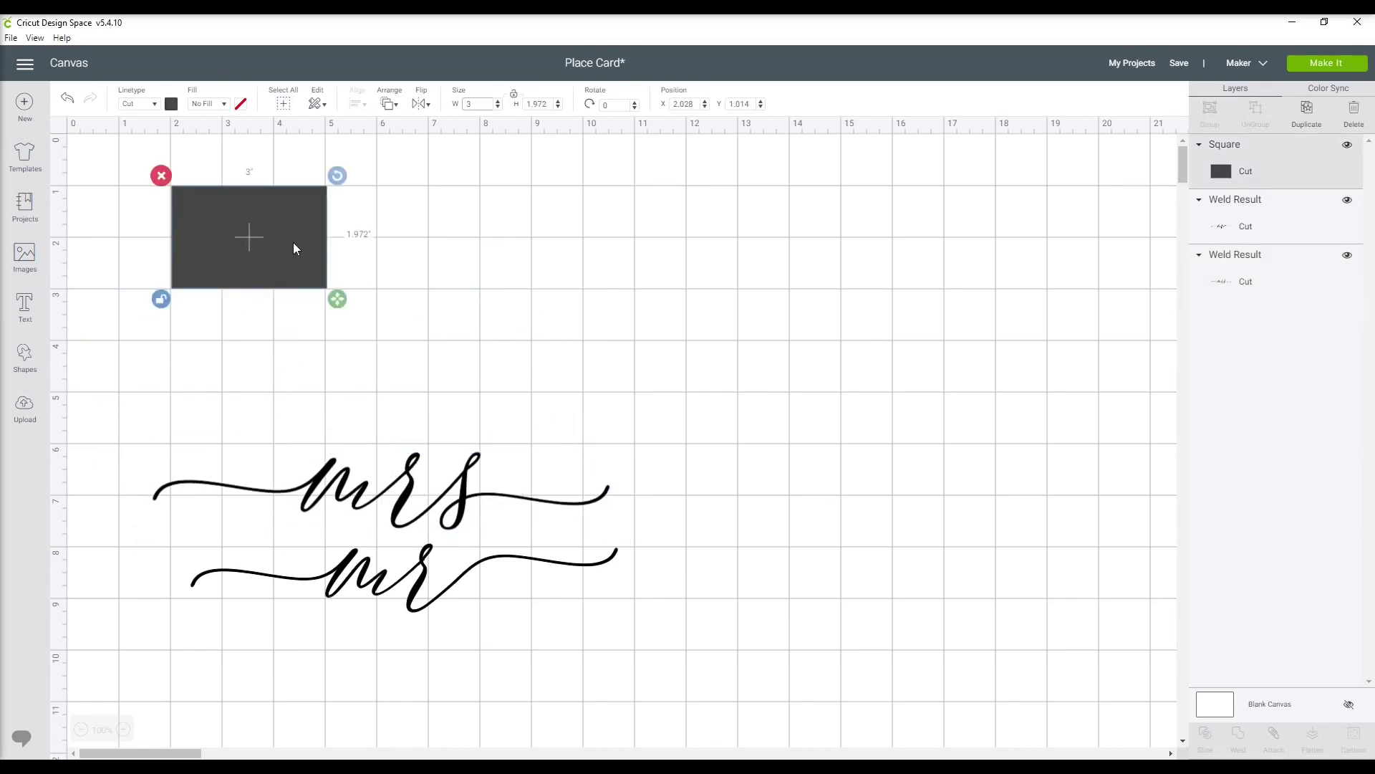
Set the rectangle's height to 2 inches, followed by 4 inches.
{"action": "left_click", "coordinate": [543, 103]}
{"action": "double_click", "coordinate": [543, 104]}
{"action": "type", "text": "2"}
{"action": "key", "text": "Return"}
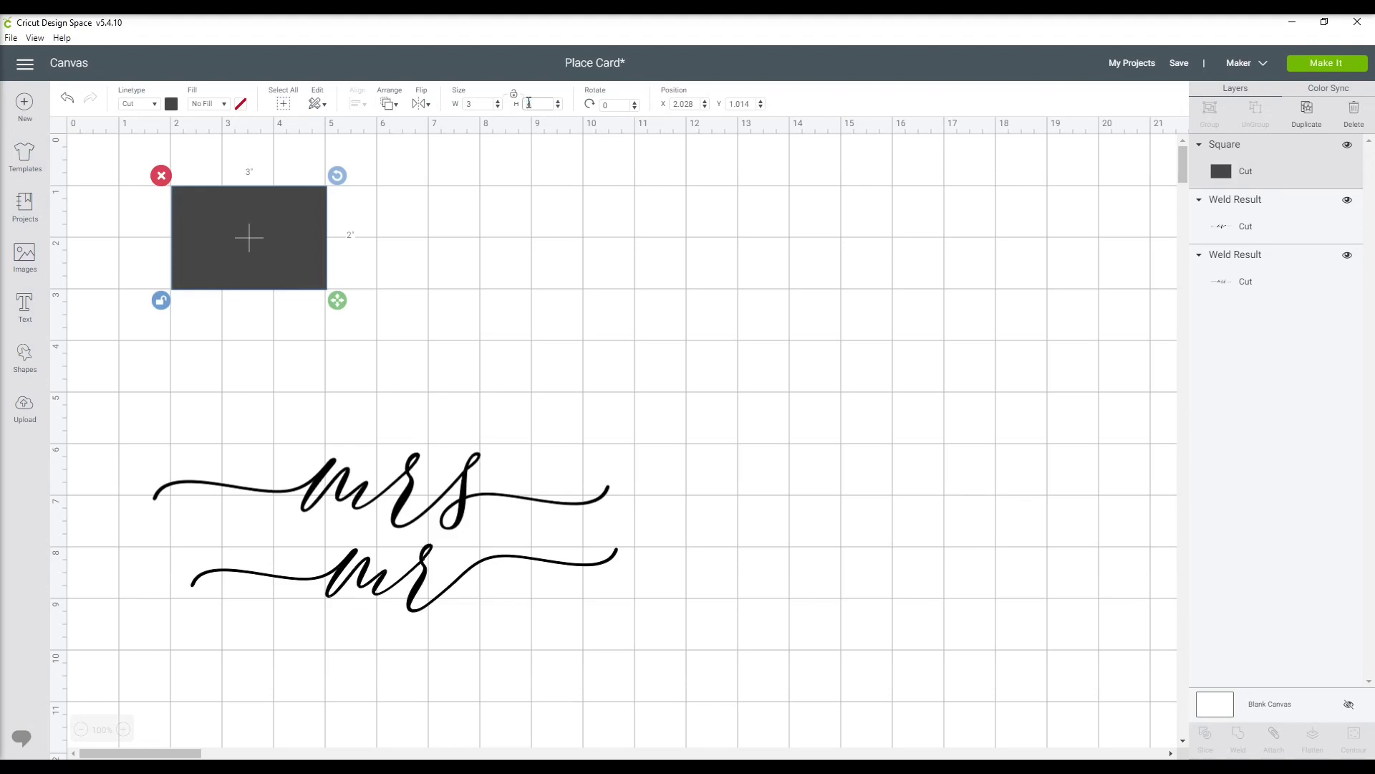
{"action": "key", "text": "Return"}
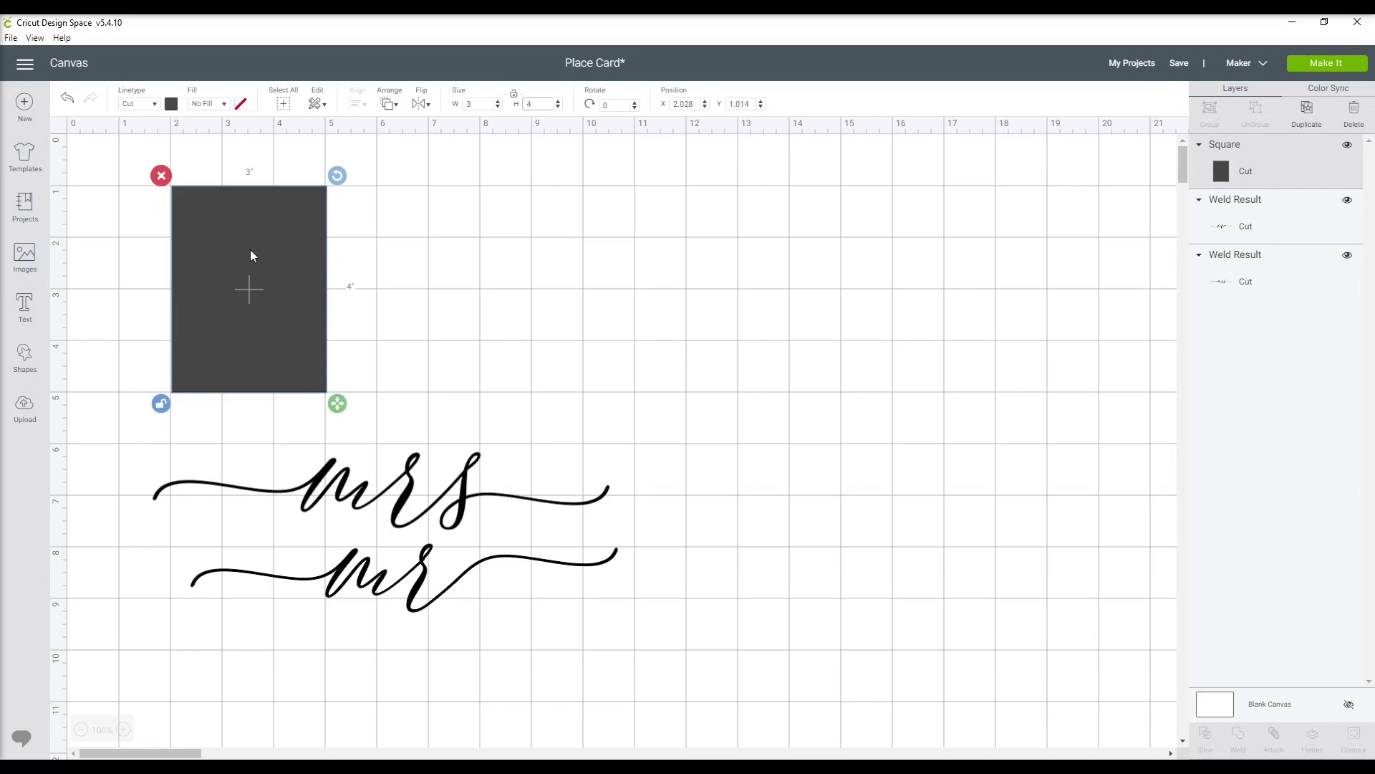
Change the rectangle's material color to white.
{"action": "left_click", "coordinate": [171, 104]}
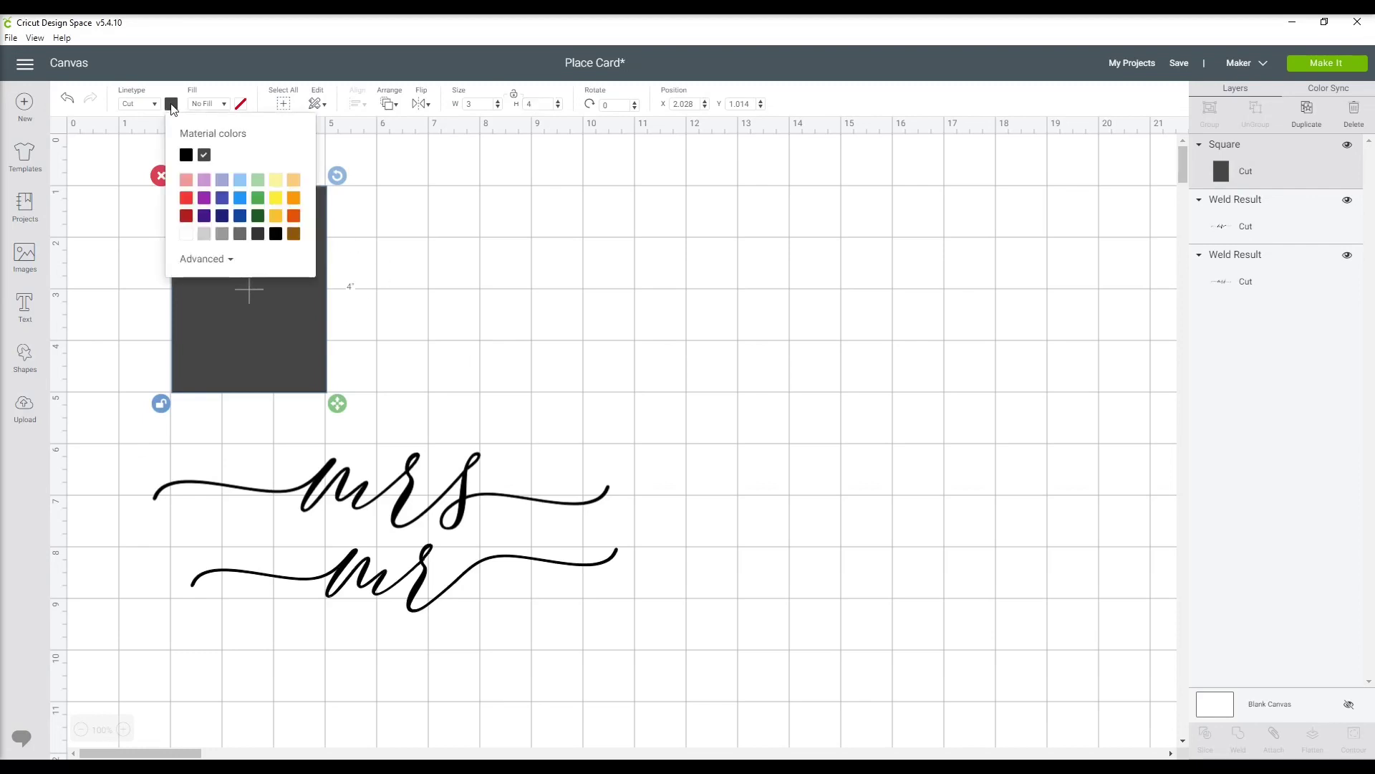
{"action": "left_click", "coordinate": [185, 234]}
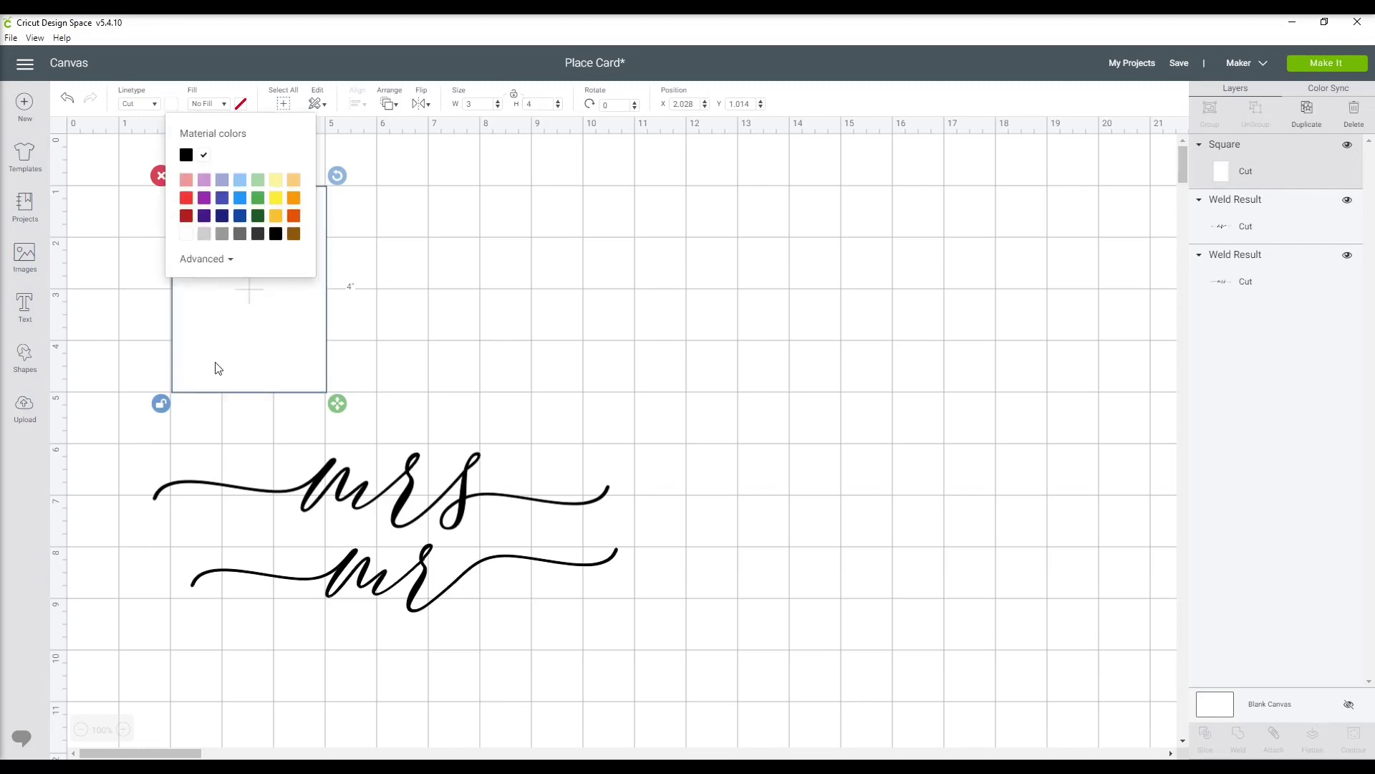
{"action": "left_click", "coordinate": [275, 347]}
Move the mrs word down against mr and place the white rectangle at about X 4, Y 1.03.
{"action": "left_click_drag", "start_coordinate": [218, 266], "coordinate": [215, 263]}
{"action": "left_click", "coordinate": [464, 306]}
{"action": "left_click_drag", "start_coordinate": [419, 485], "coordinate": [440, 512]}
{"action": "left_click", "coordinate": [240, 284]}
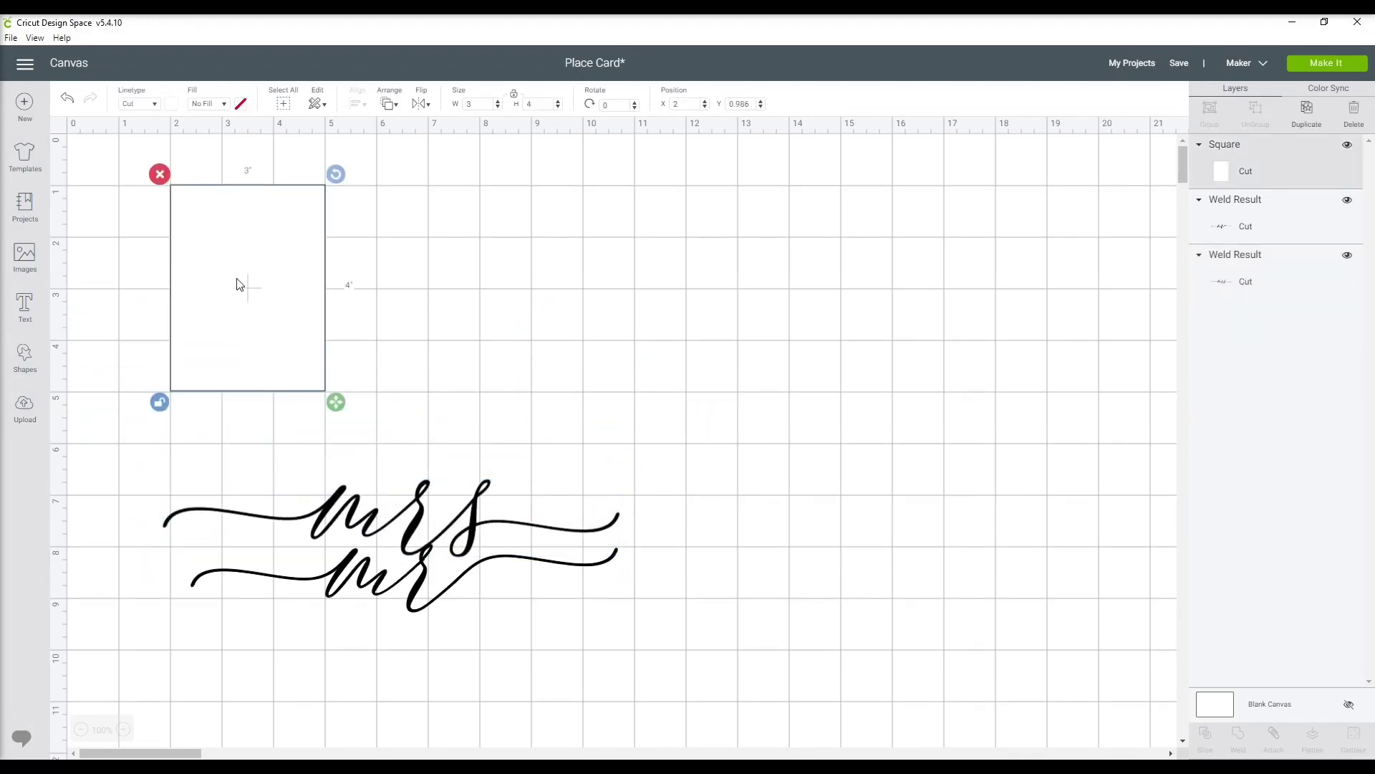
{"action": "left_click_drag", "start_coordinate": [290, 285], "coordinate": [362, 315]}
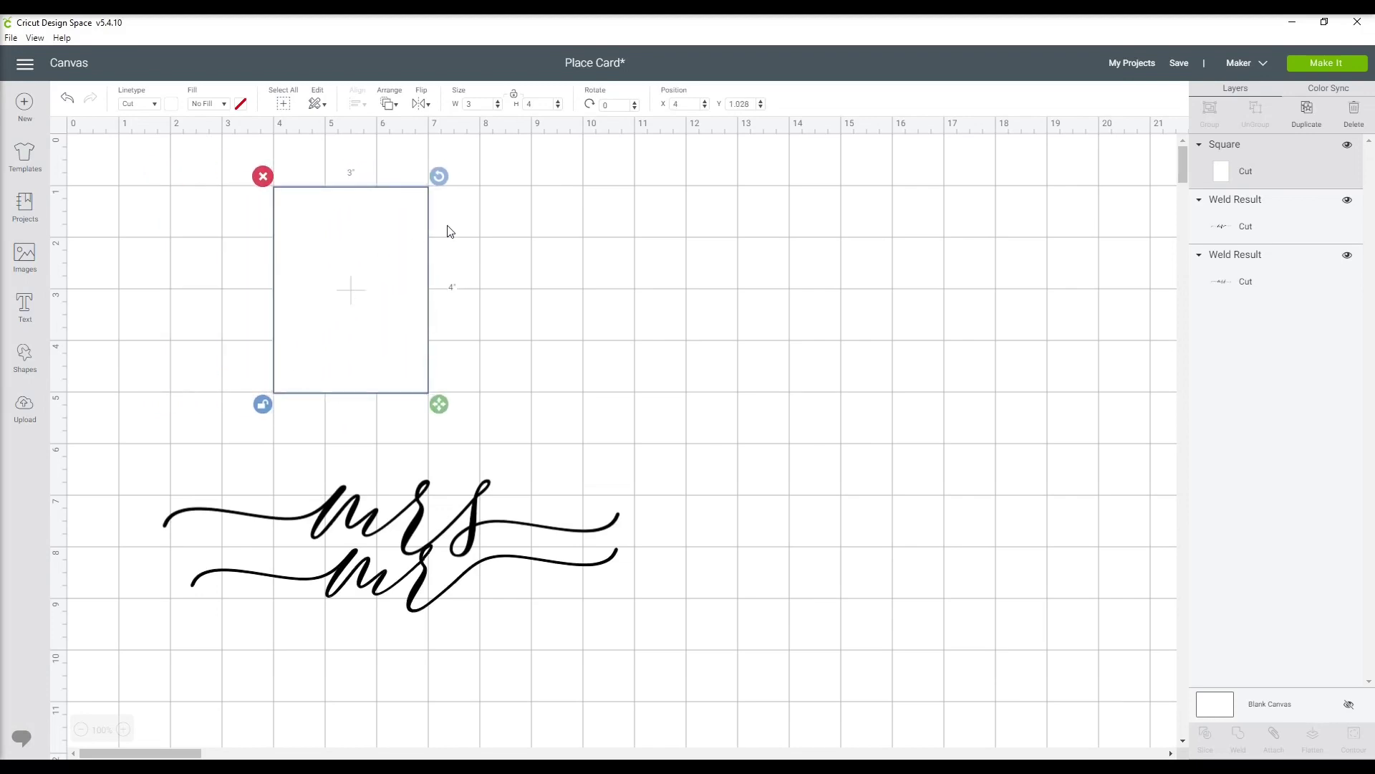
Duplicate the white 3 × 4 inch rectangle until there are four, and duplicate the whole stack once more.
{"action": "left_click", "coordinate": [1307, 111]}
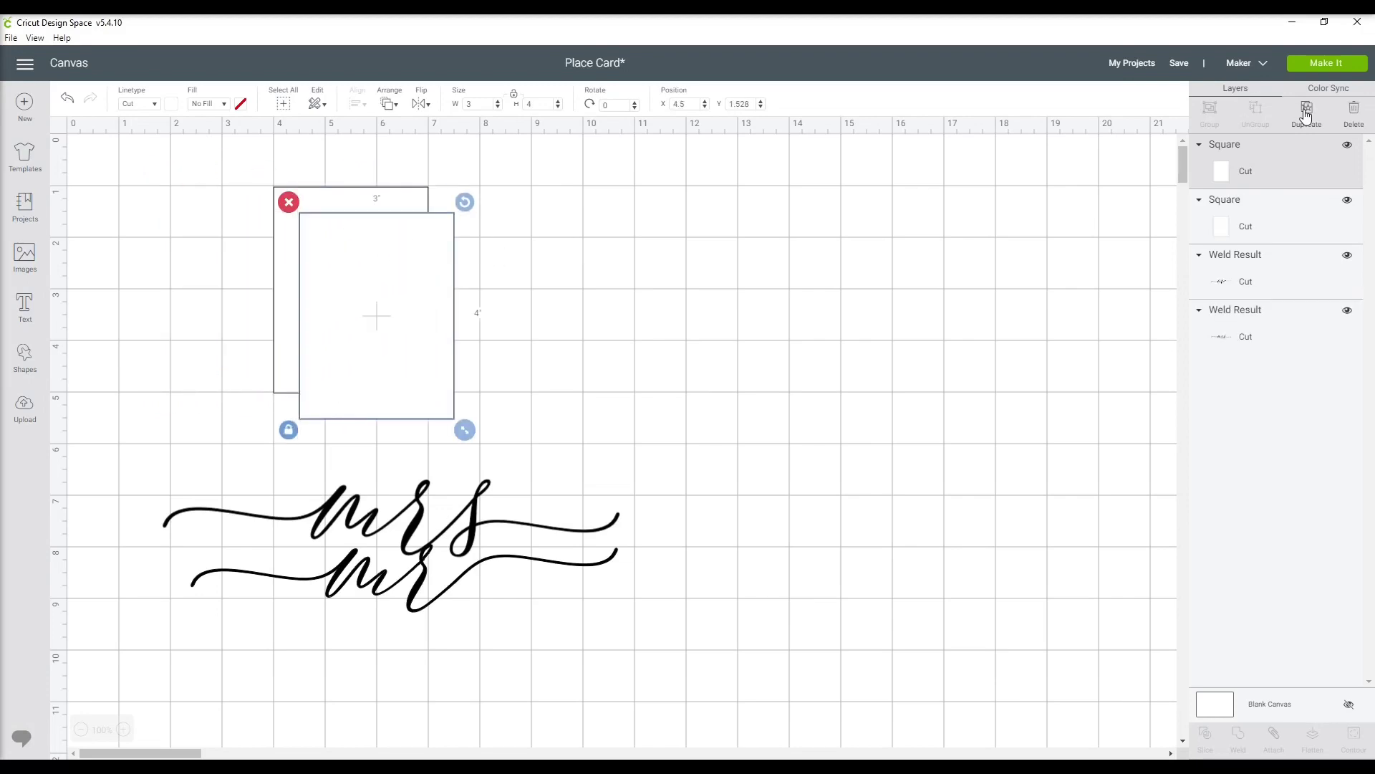
{"action": "left_click", "coordinate": [1307, 113]}
{"action": "left_click", "coordinate": [1306, 112]}
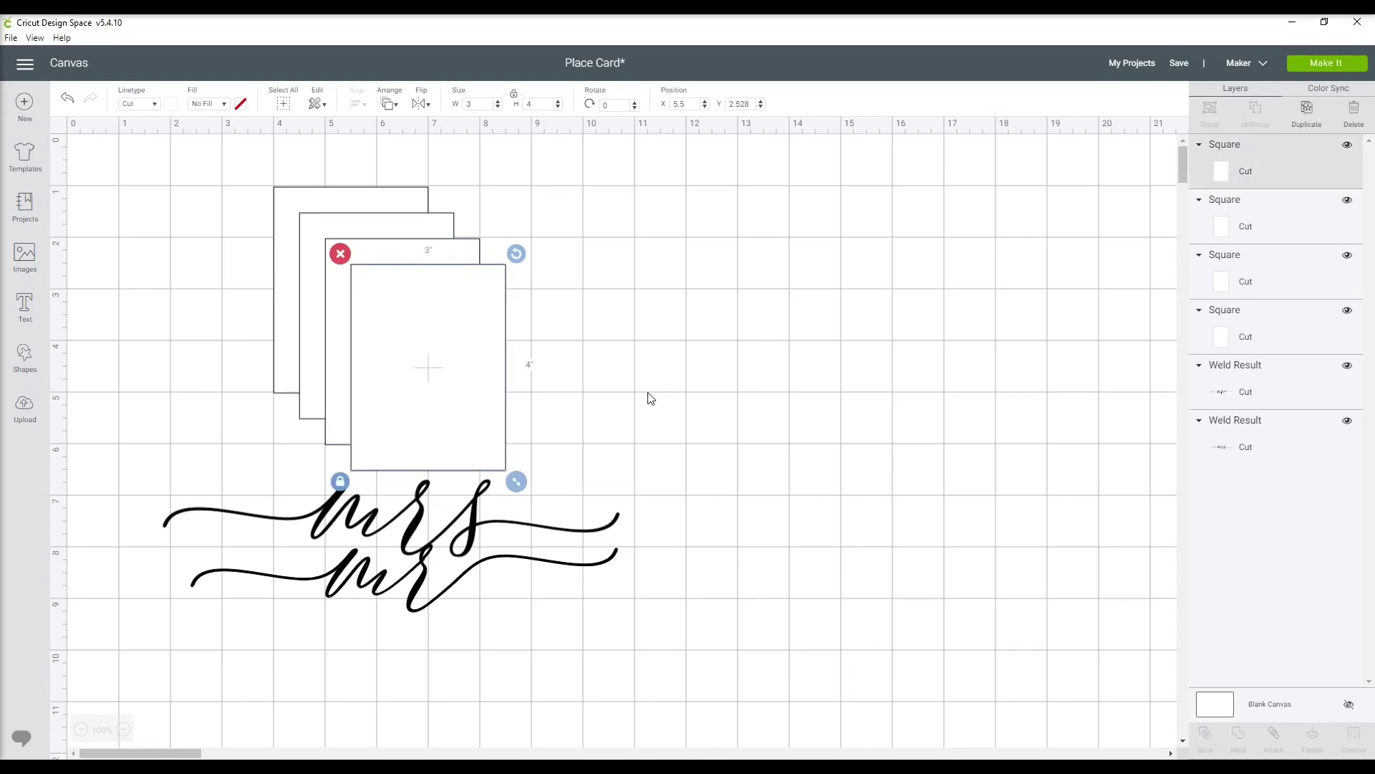
{"action": "left_click_drag", "start_coordinate": [599, 384], "coordinate": [404, 247]}
{"action": "left_click", "coordinate": [1307, 121]}
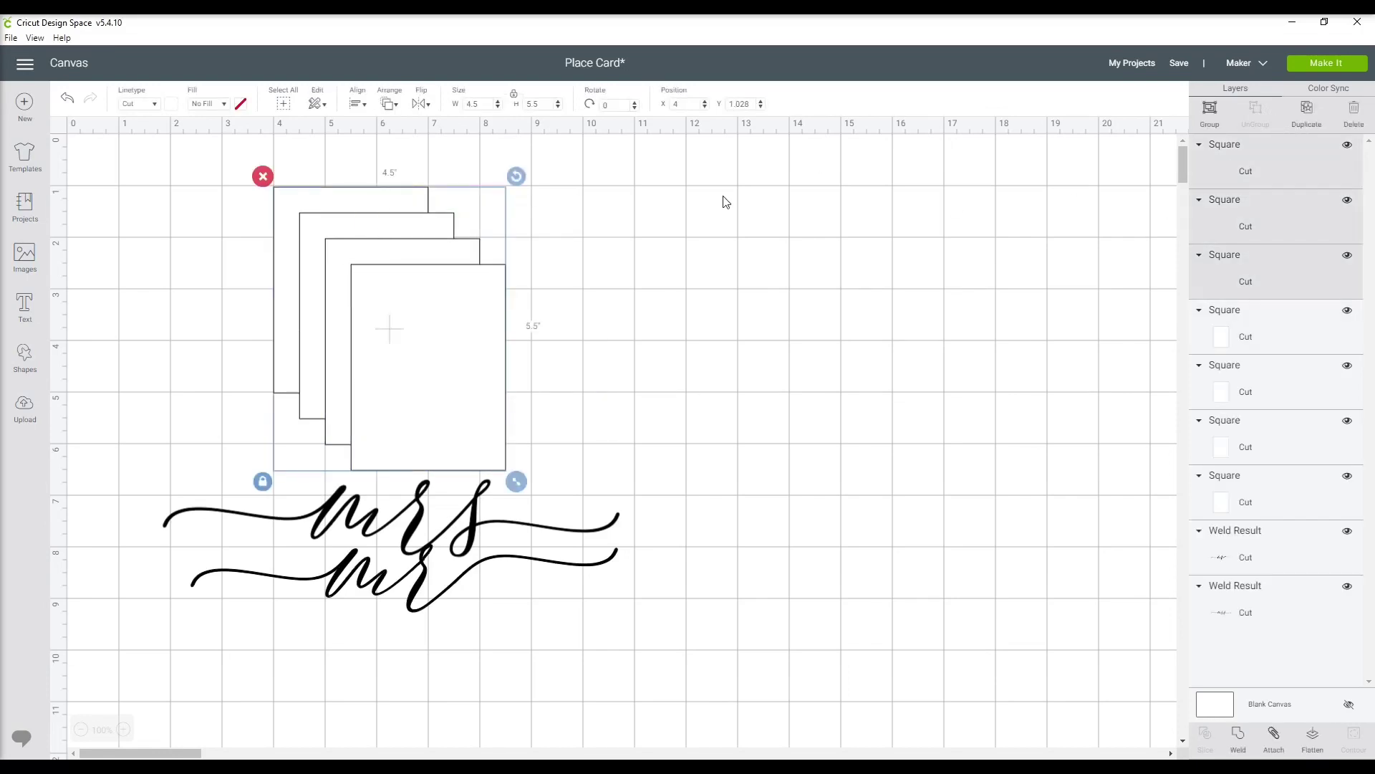
Move the spare rectangles out of the way and leave one at about X 4 and another at about X 10.07, Y 1.
{"action": "left_click_drag", "start_coordinate": [450, 369], "coordinate": [1010, 255]}
{"action": "left_click", "coordinate": [924, 337]}
{"action": "mouse_move", "coordinate": [761, 337]}
{"action": "left_mouse_down"}
{"action": "mouse_move", "coordinate": [1034, 346]}
{"action": "mouse_move", "coordinate": [989, 372]}
{"action": "mouse_move", "coordinate": [755, 356]}
{"action": "left_mouse_up"}
{"action": "left_click", "coordinate": [1306, 111]}
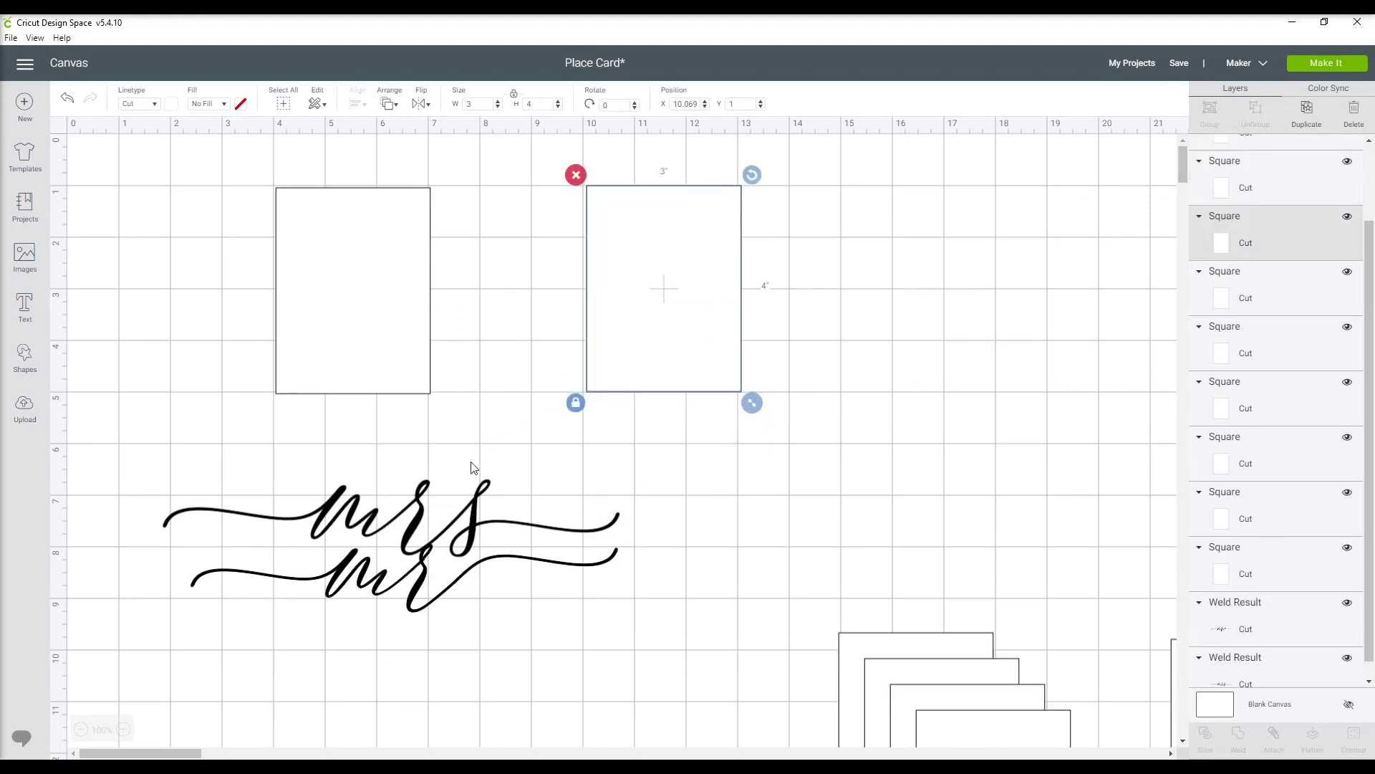
Place the mrs word across the lower part of the first rectangle, with that rectangle at about X 4.01, Y 1.
{"action": "left_click_drag", "start_coordinate": [423, 507], "coordinate": [386, 335]}
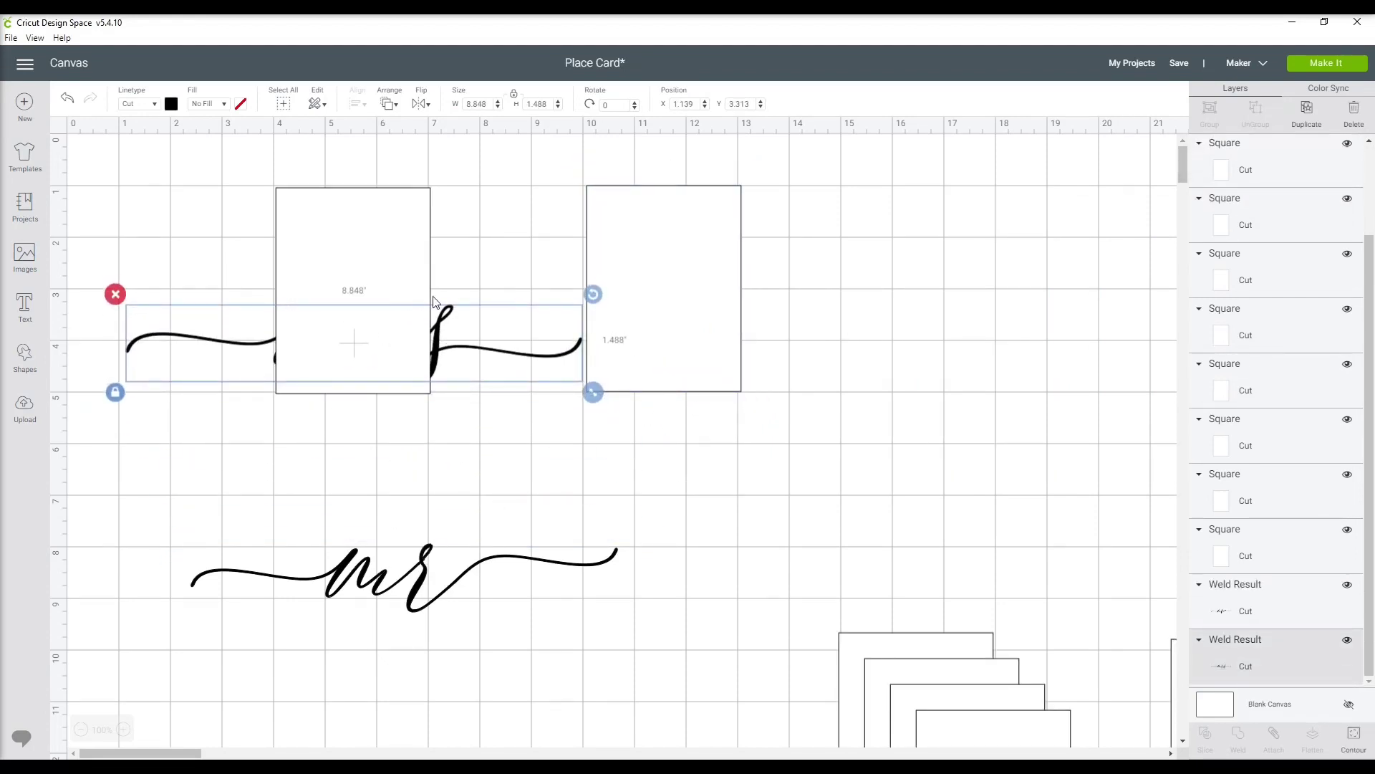
{"action": "left_click", "coordinate": [352, 277]}
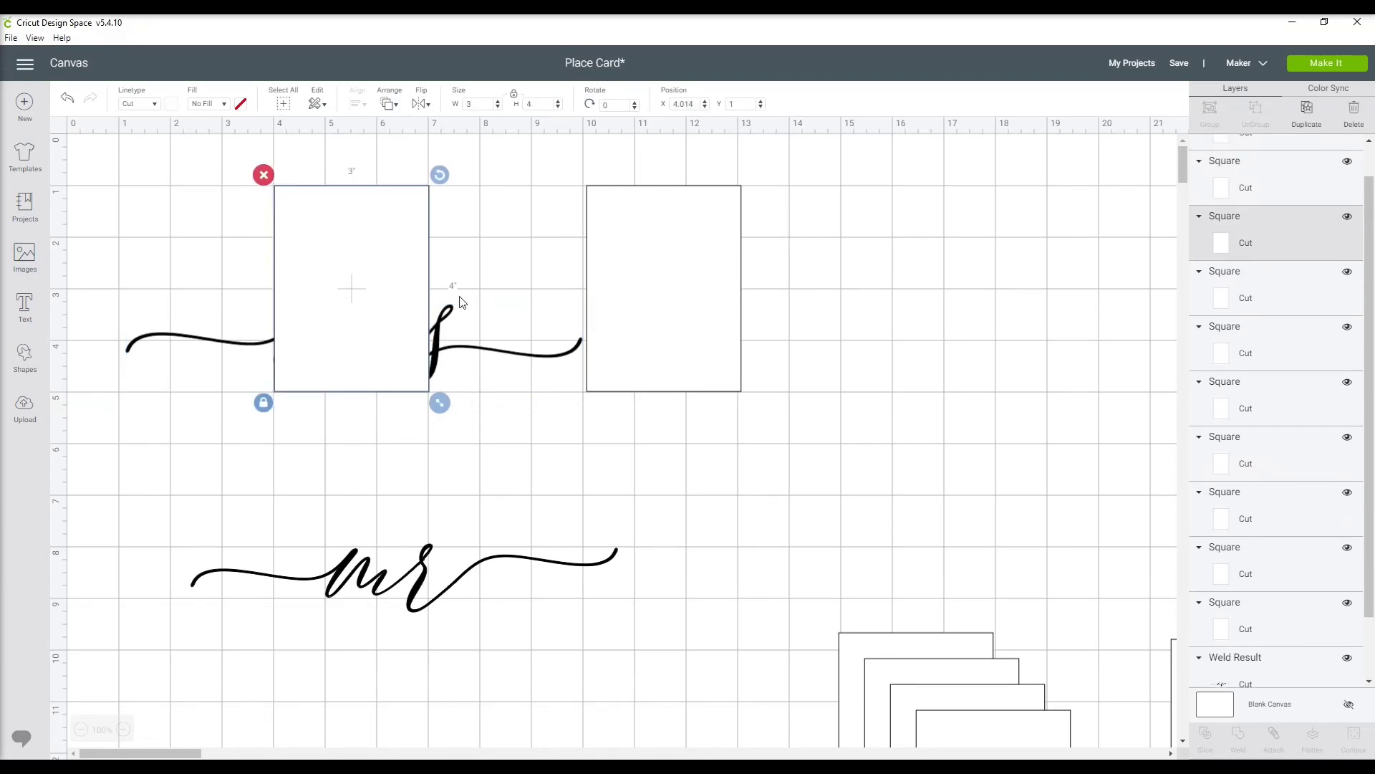
{"action": "left_click_drag", "start_coordinate": [457, 350], "coordinate": [455, 359]}
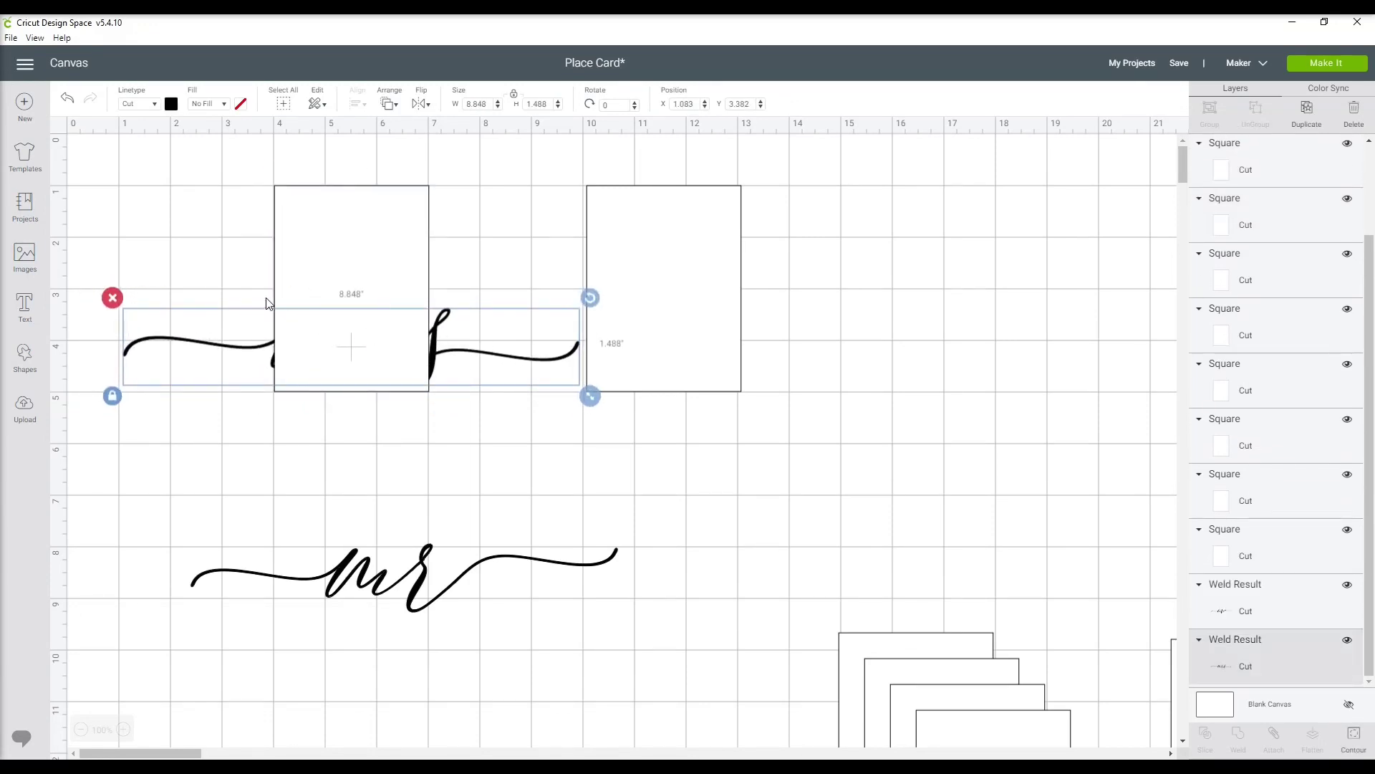
Shrink the mrs word to about 7.7 inches wide and bring it in front of the first rectangle.
{"action": "left_click_drag", "start_coordinate": [589, 396], "coordinate": [530, 385]}
{"action": "left_click", "coordinate": [396, 104]}
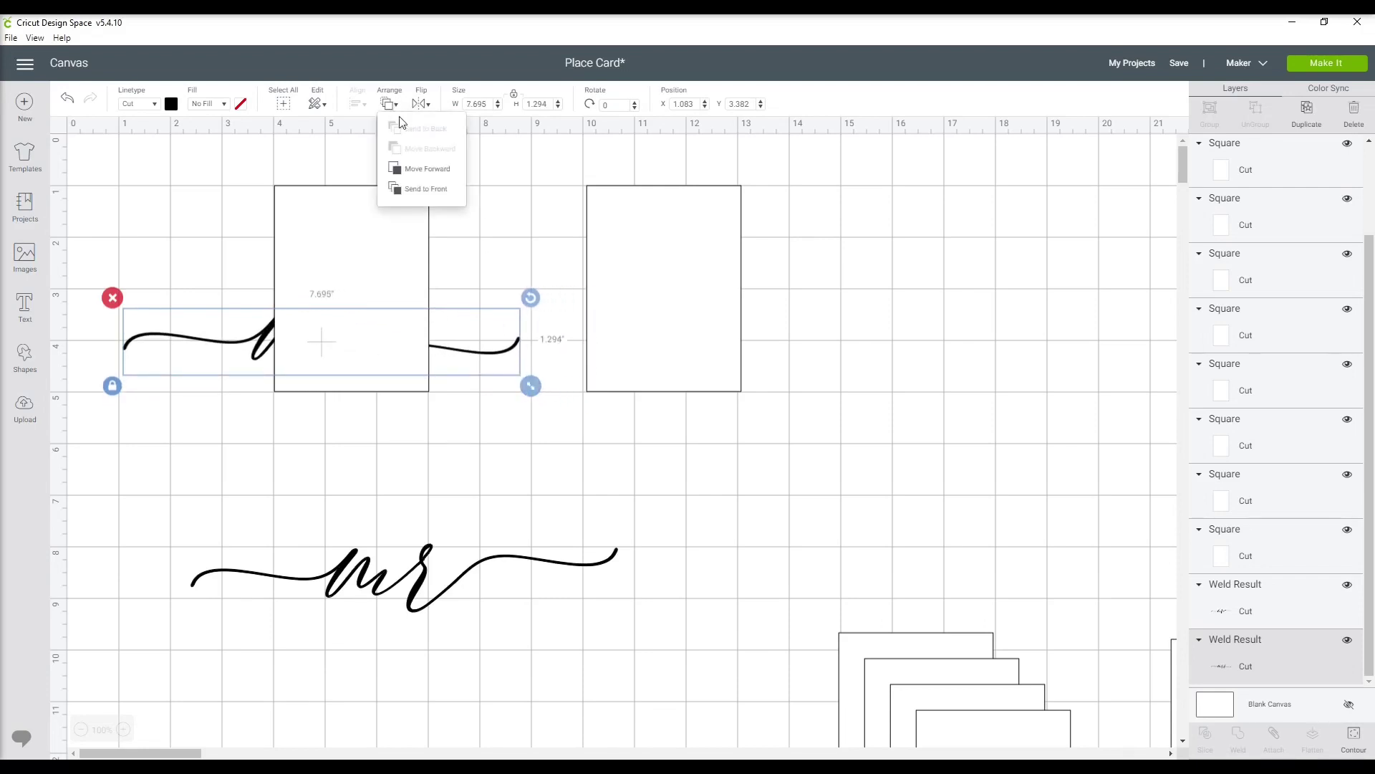
{"action": "left_click", "coordinate": [426, 189]}
{"action": "left_click_drag", "start_coordinate": [320, 355], "coordinate": [343, 353]}
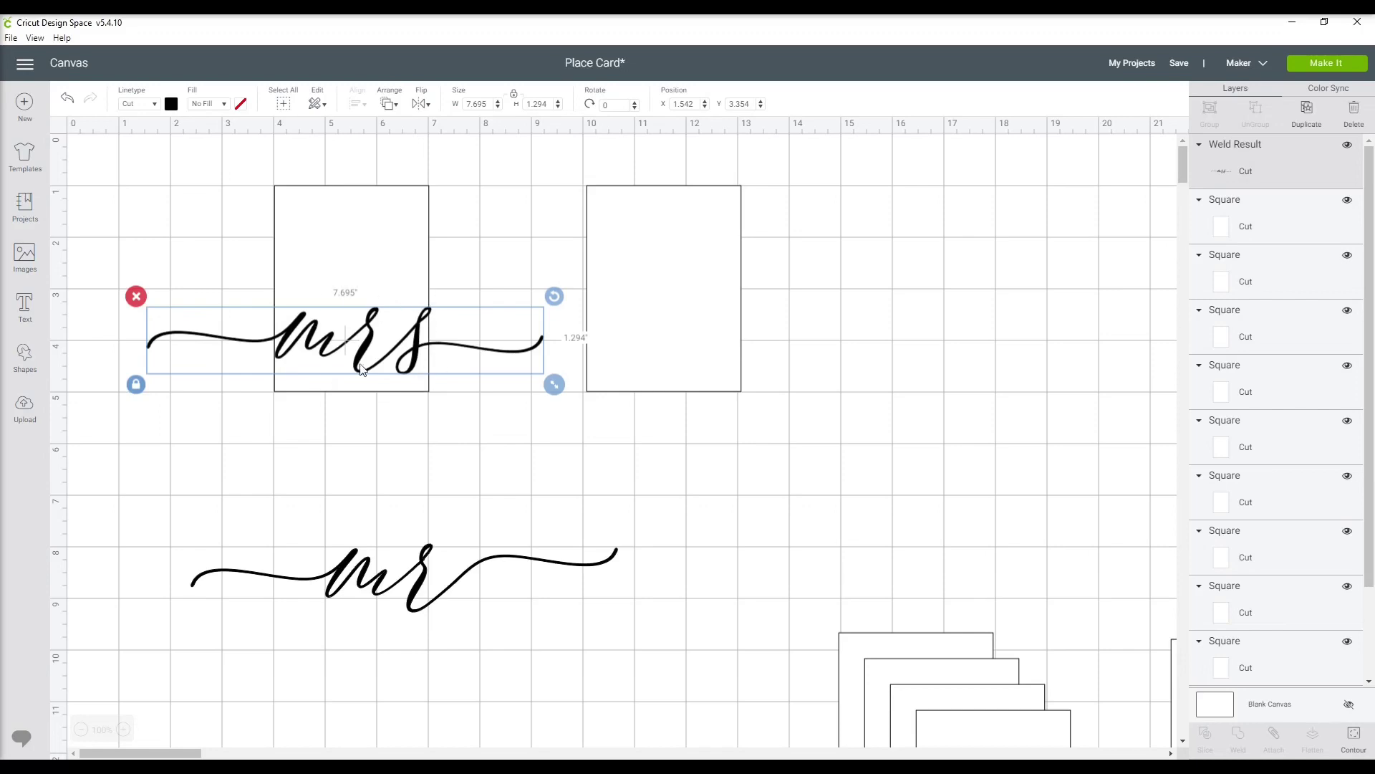
Reduce the mrs word to about 4.65 inches wide and center its letters over the lower part of the first rectangle.
{"action": "left_click_drag", "start_coordinate": [555, 385], "coordinate": [417, 365]}
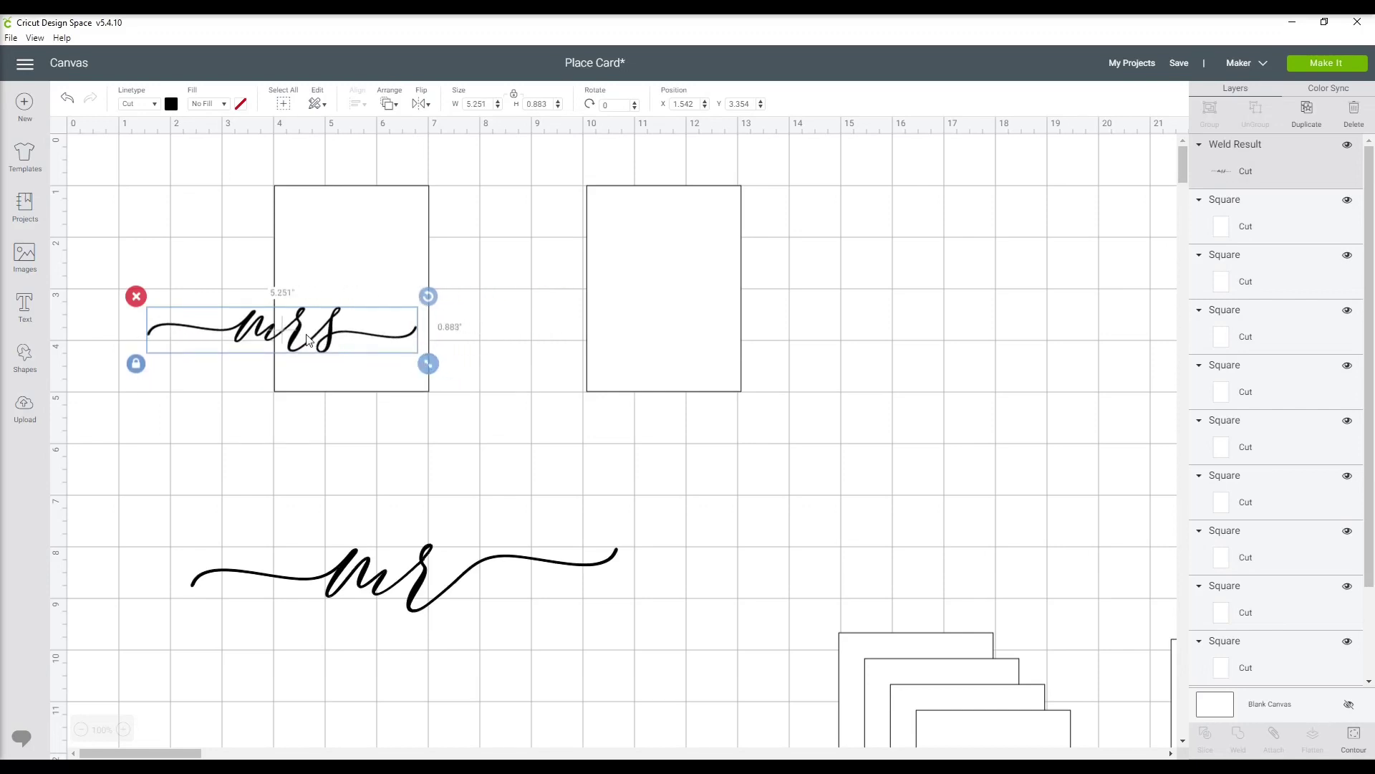
{"action": "left_click_drag", "start_coordinate": [318, 342], "coordinate": [383, 352]}
{"action": "left_click_drag", "start_coordinate": [490, 380], "coordinate": [468, 374]}
{"action": "left_click_drag", "start_coordinate": [362, 348], "coordinate": [374, 351]}
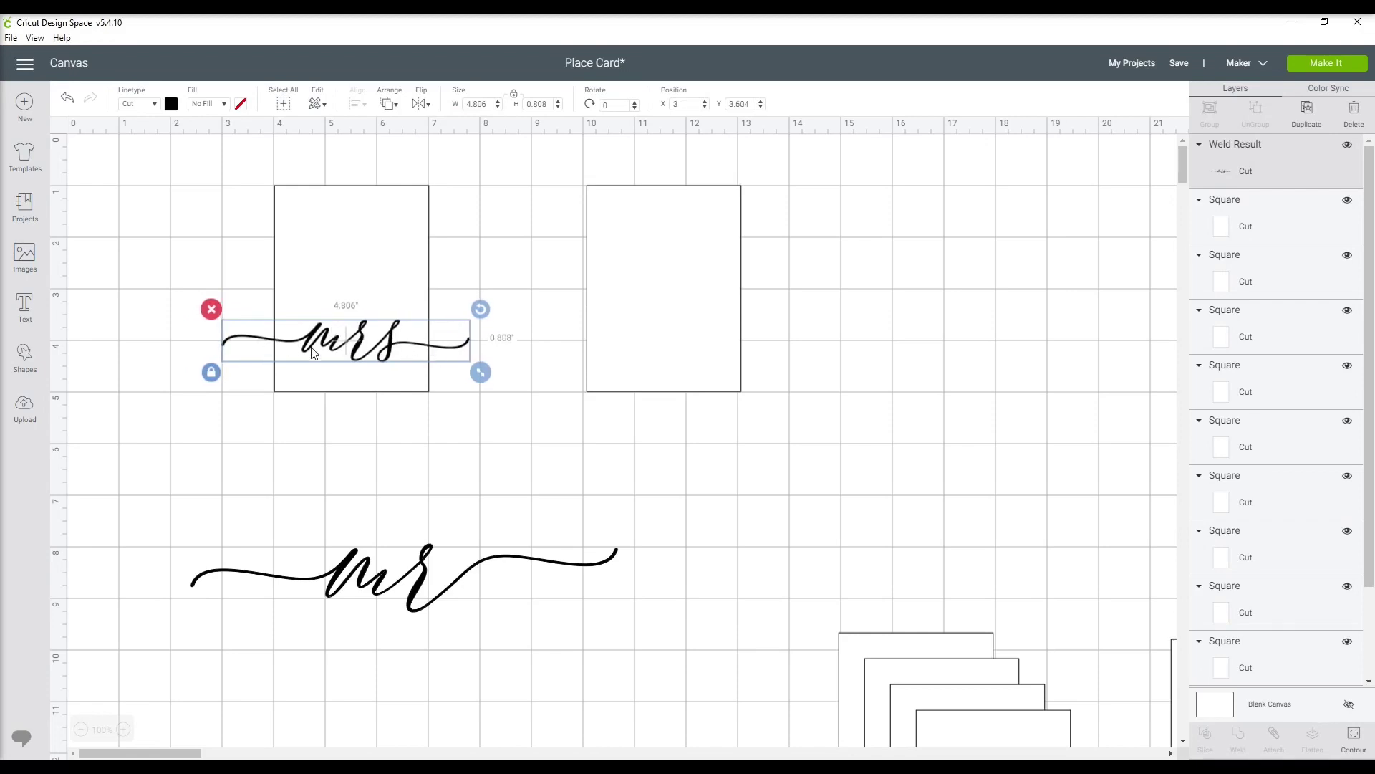
{"action": "left_click_drag", "start_coordinate": [480, 372], "coordinate": [472, 370]}
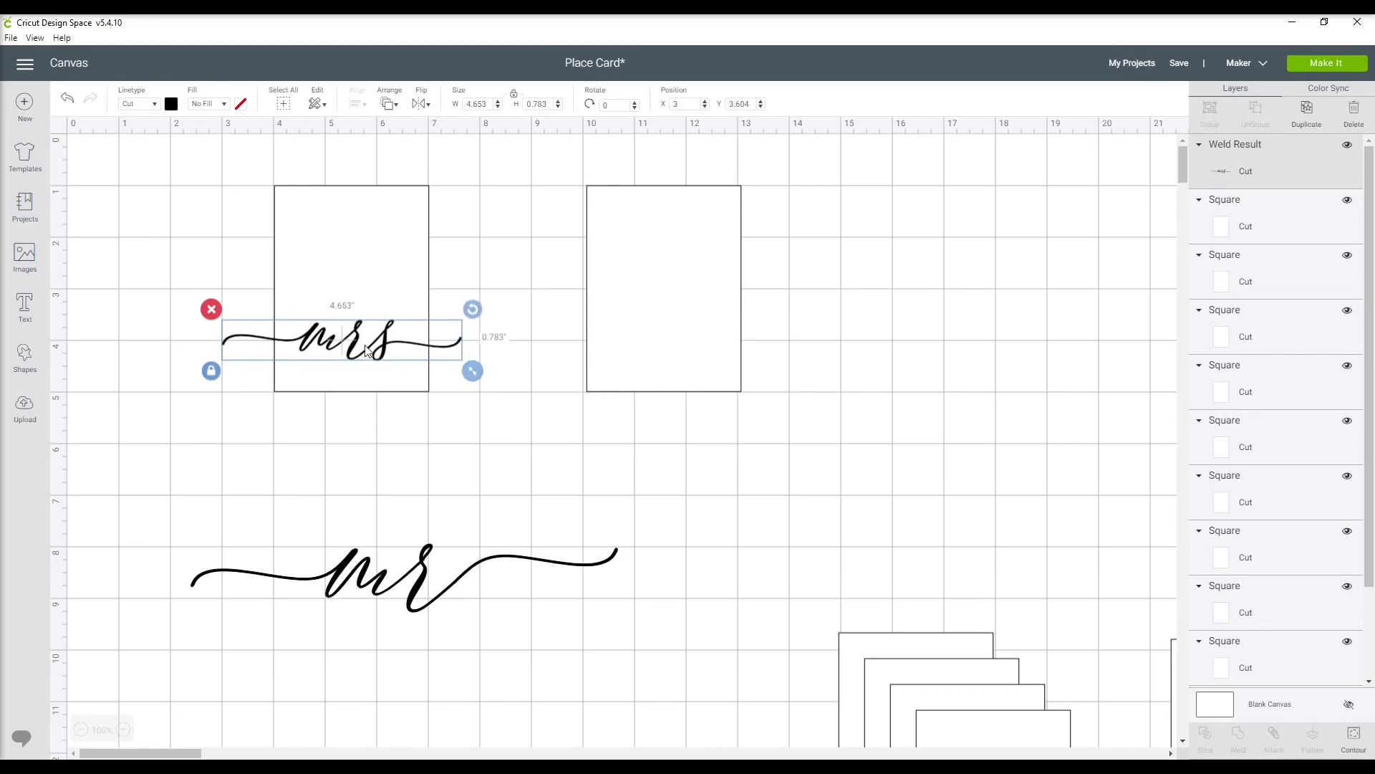
{"action": "left_click_drag", "start_coordinate": [366, 350], "coordinate": [373, 350]}
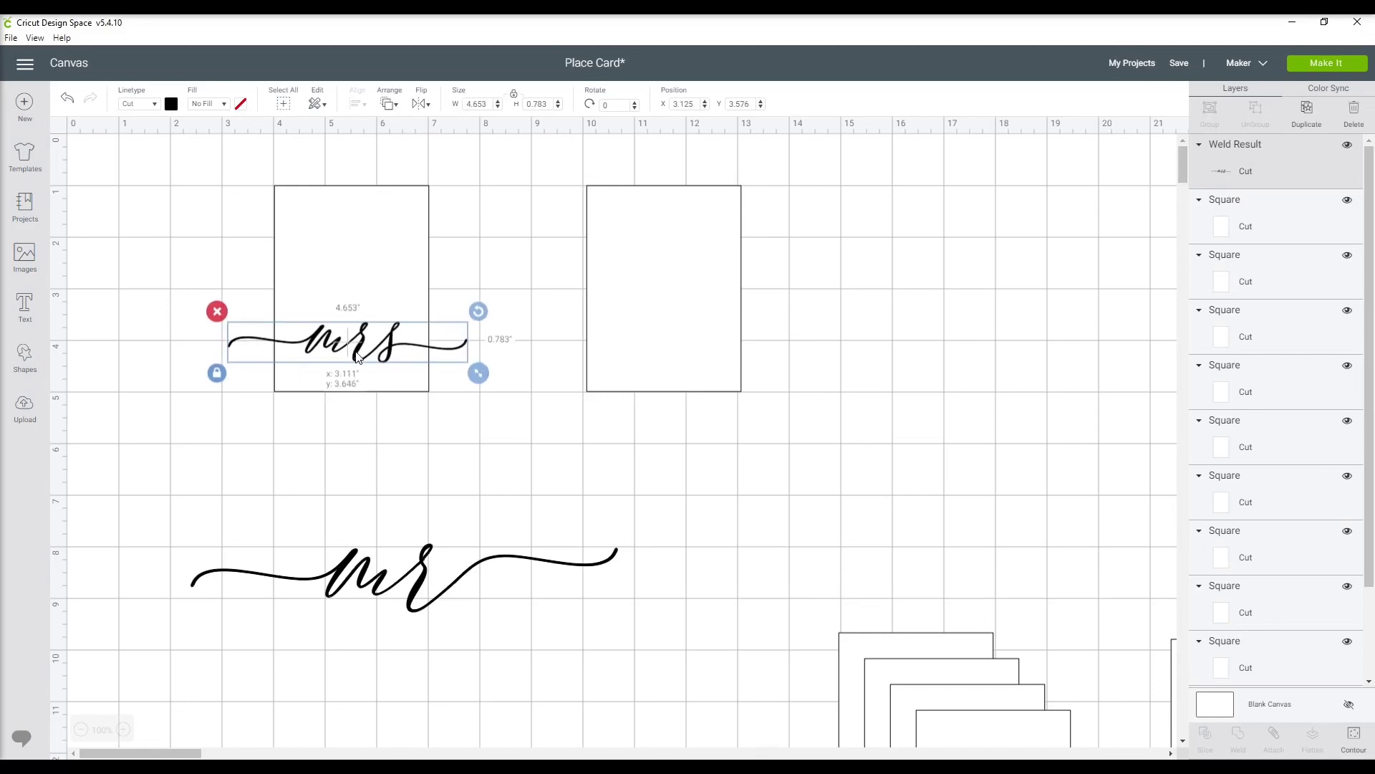
{"action": "left_click", "coordinate": [406, 439]}
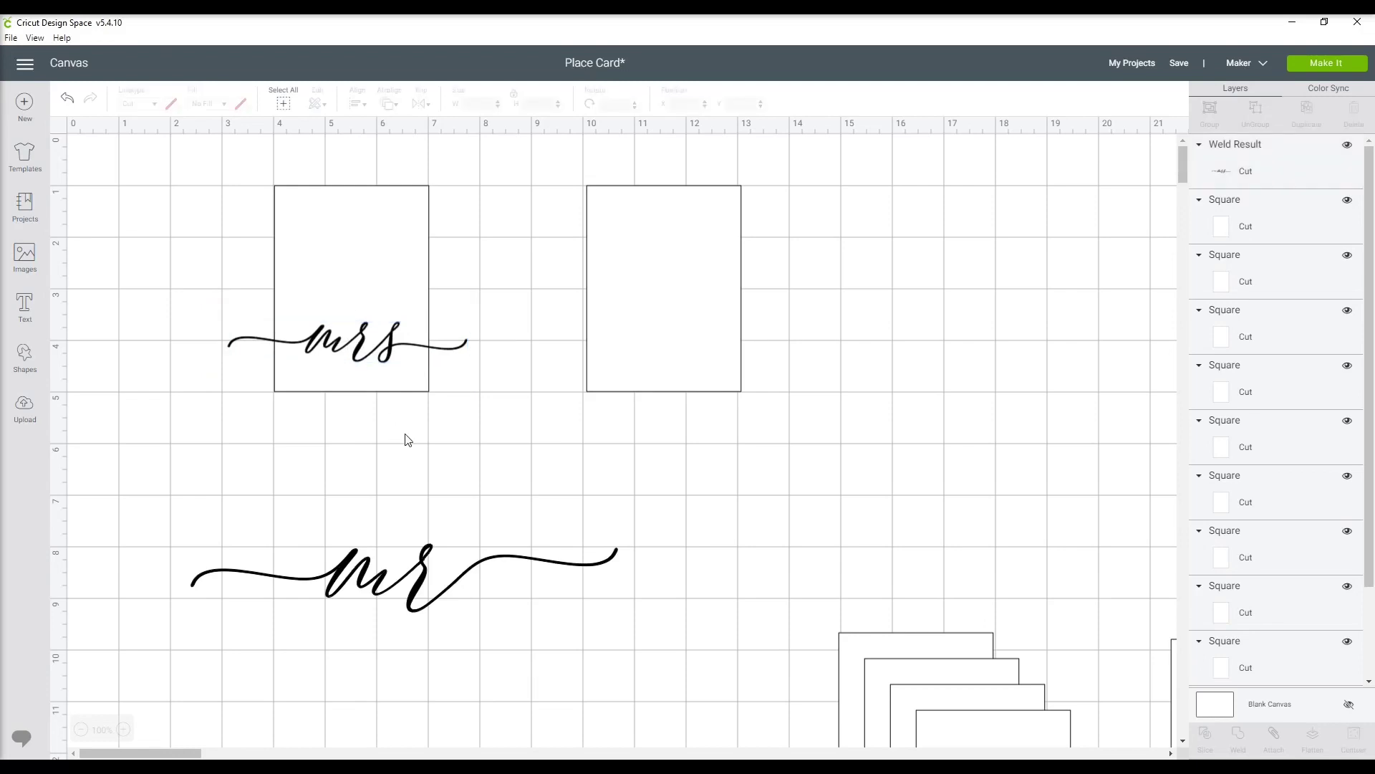
{"action": "left_click", "coordinate": [356, 360]}
{"action": "left_click", "coordinate": [451, 456]}
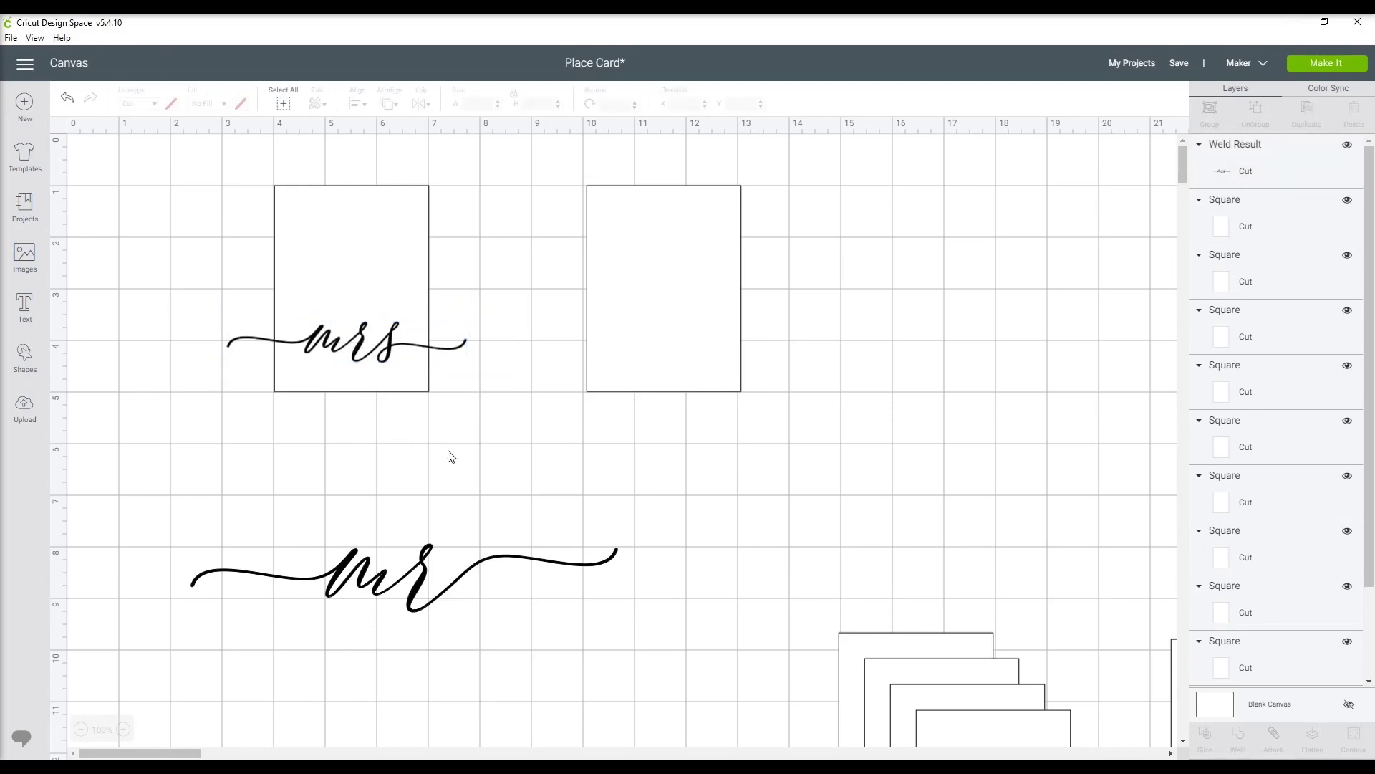
Slice the mrs word with its rectangle and delete the flourish ends that overhang the card.
{"action": "left_click_drag", "start_coordinate": [447, 450], "coordinate": [286, 253]}
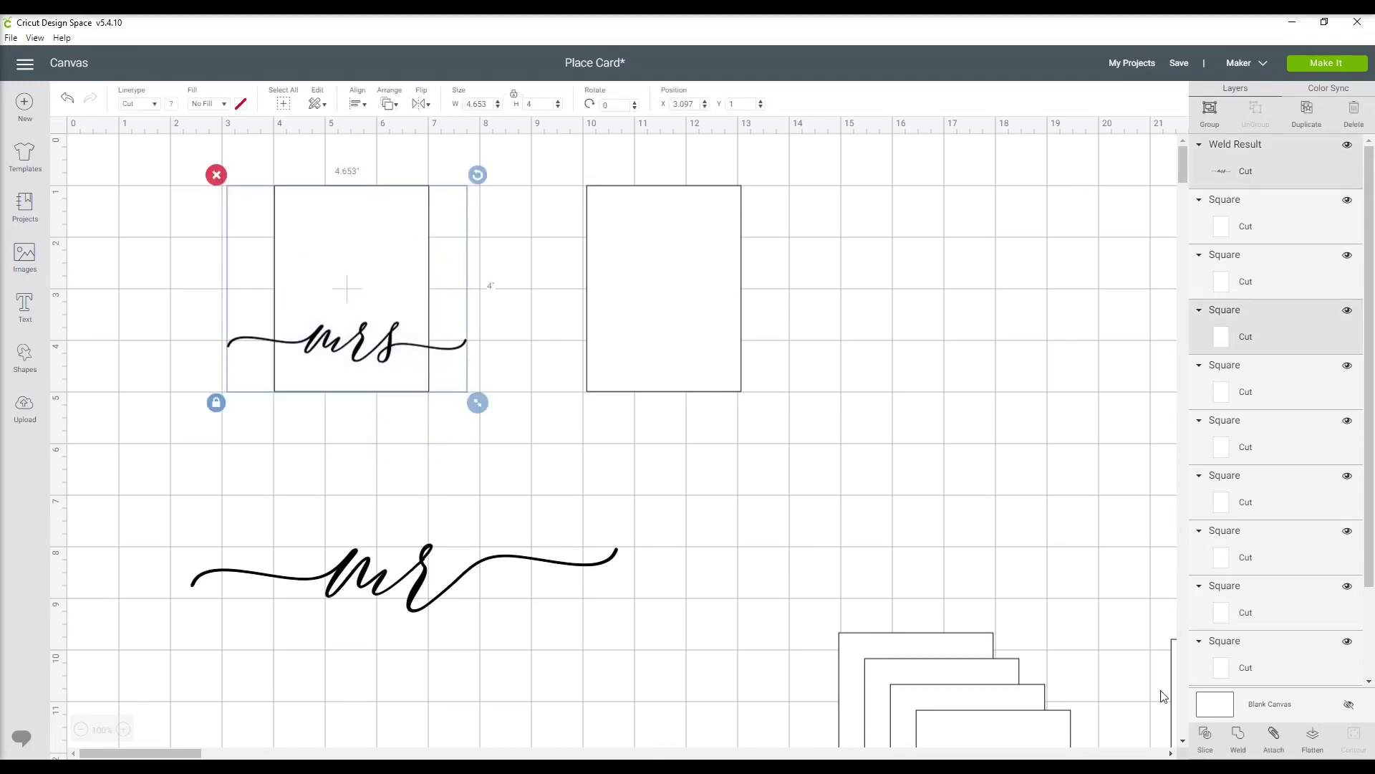
{"action": "left_click", "coordinate": [1208, 744]}
{"action": "left_click", "coordinate": [451, 346]}
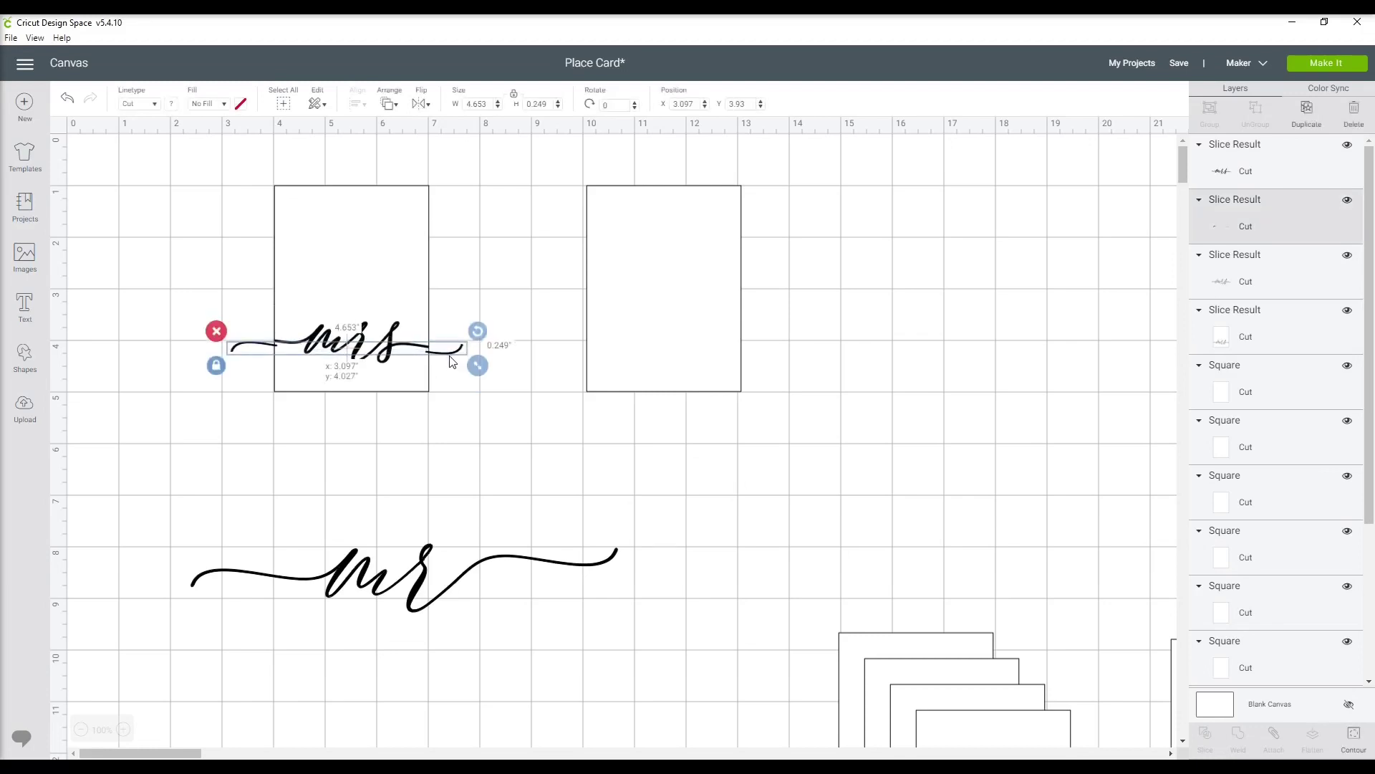
{"action": "left_click_drag", "start_coordinate": [452, 362], "coordinate": [544, 470]}
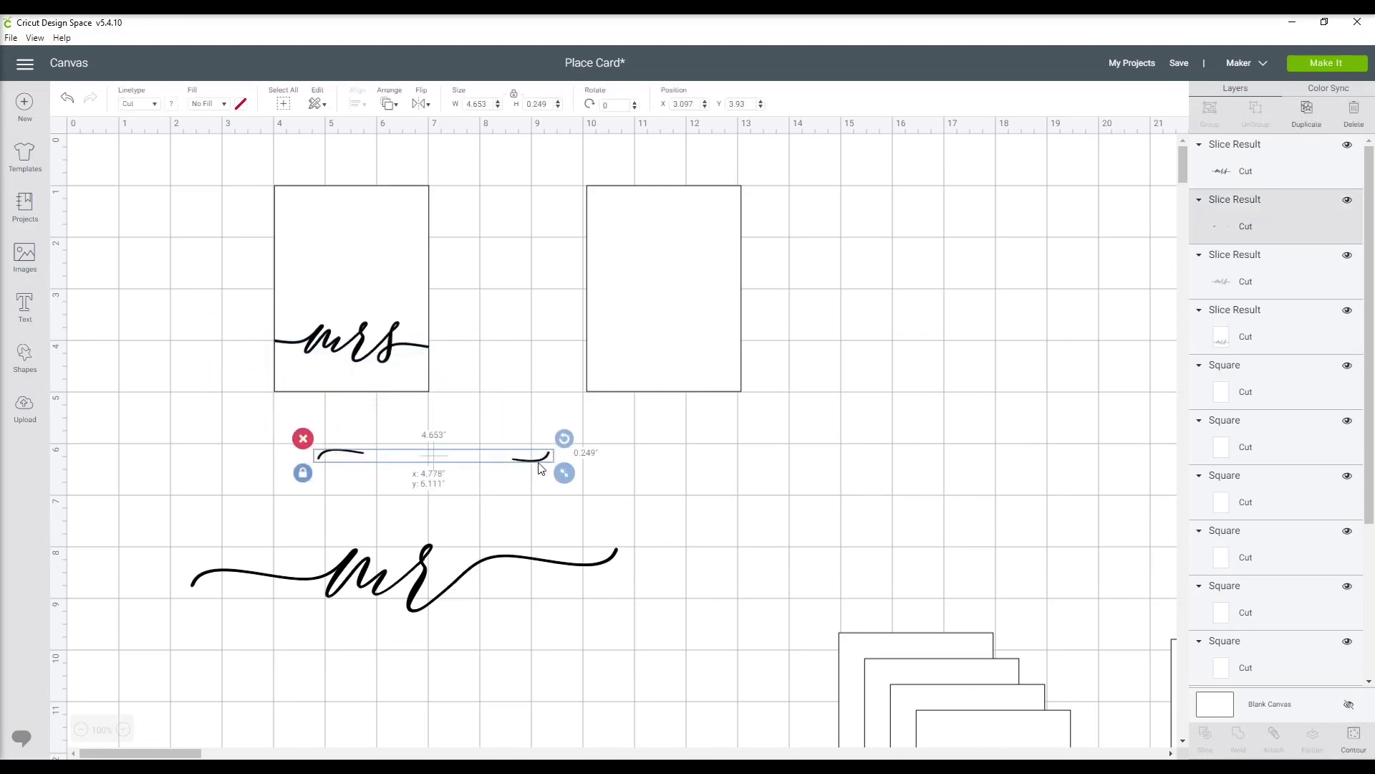
{"action": "left_click", "coordinate": [306, 439]}
Flatten the mrs pieces and their rectangle into one printable card and move it to about X 5, Y 1.
{"action": "left_click_drag", "start_coordinate": [468, 430], "coordinate": [257, 278]}
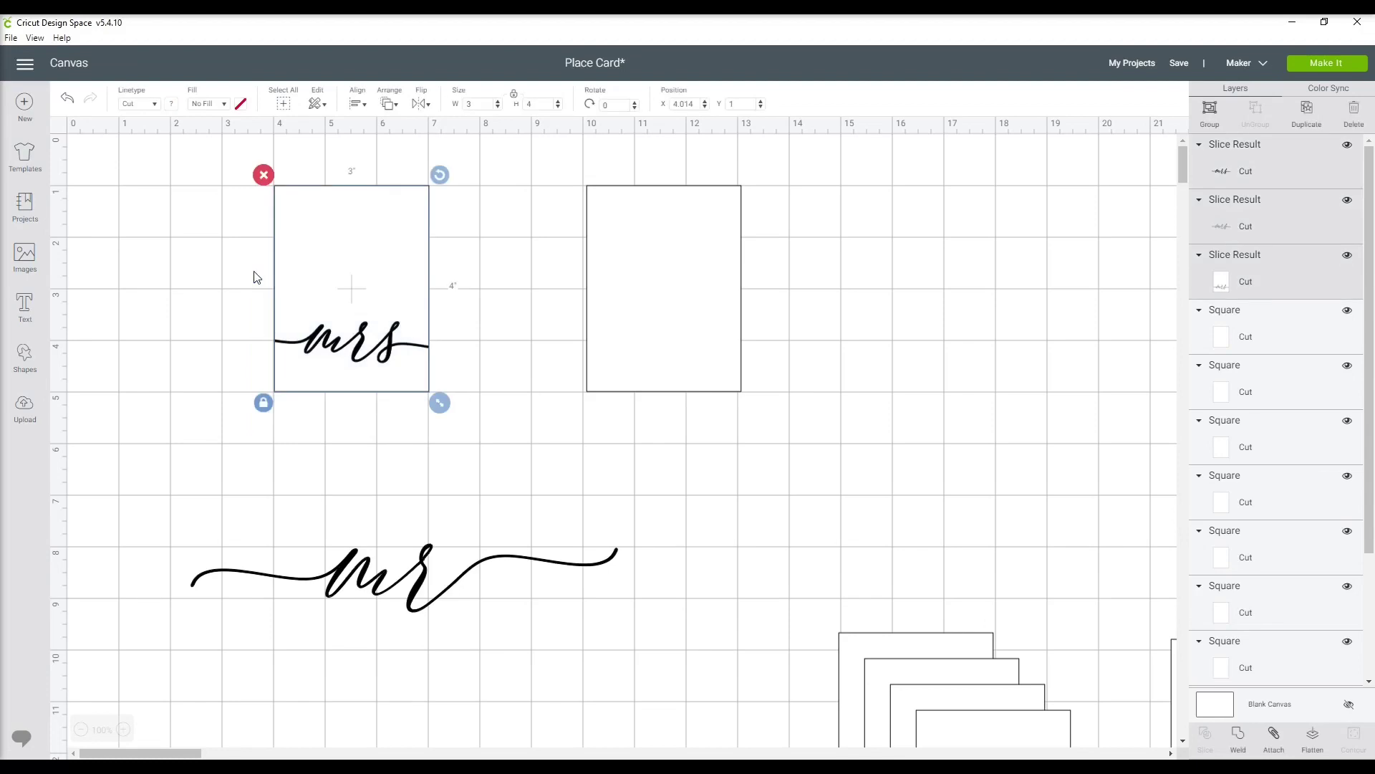
{"action": "left_click", "coordinate": [1312, 738]}
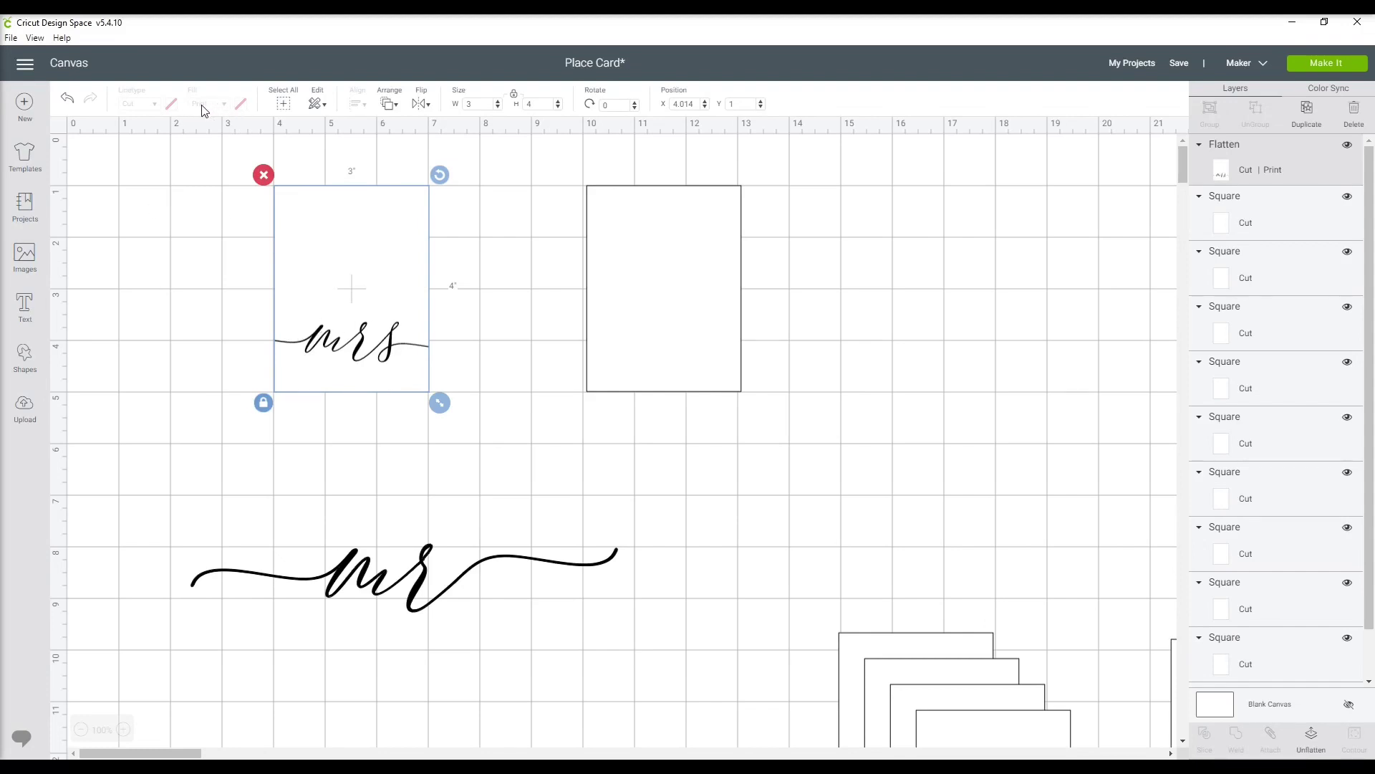
{"action": "left_click_drag", "start_coordinate": [368, 354], "coordinate": [435, 359]}
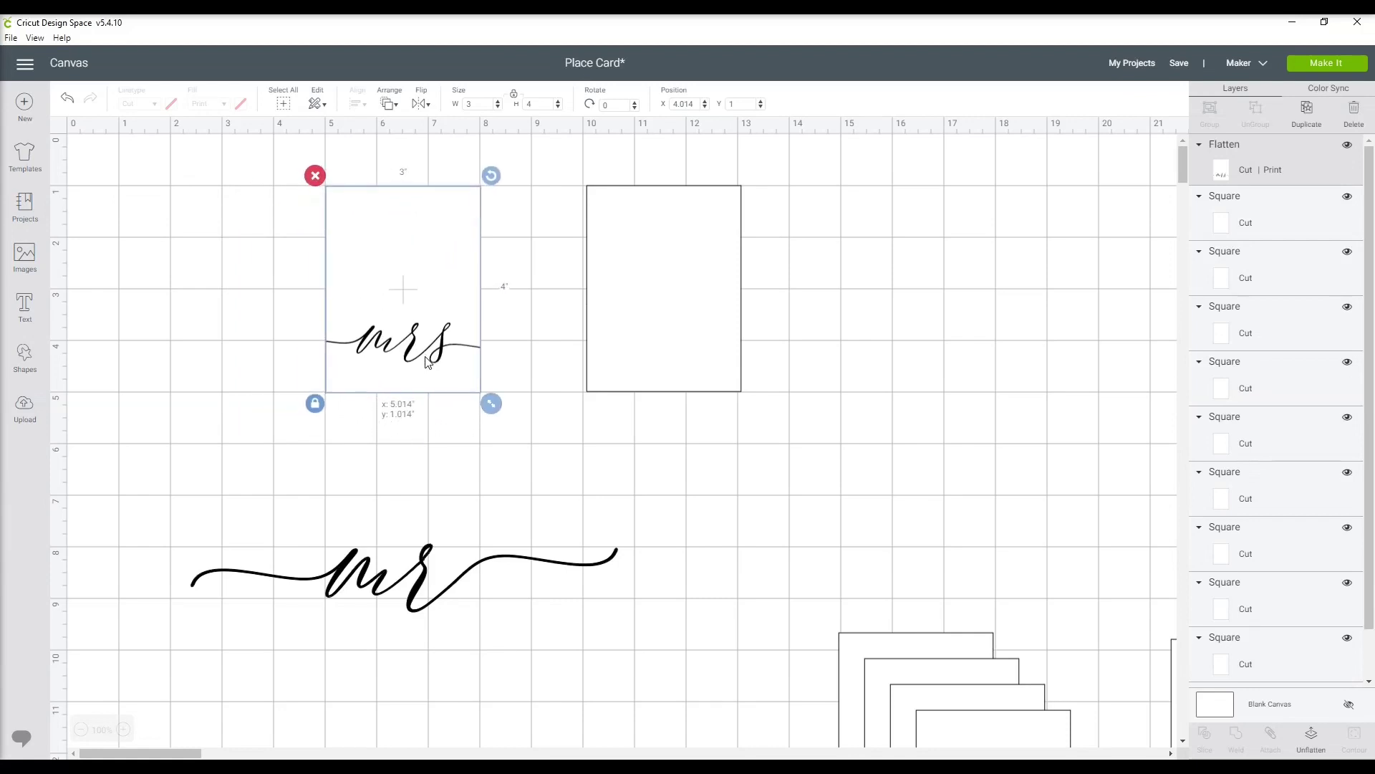
Move the mr word onto the lower part of the second rectangle and bring it to the front.
{"action": "left_click", "coordinate": [384, 571]}
{"action": "left_click", "coordinate": [626, 375]}
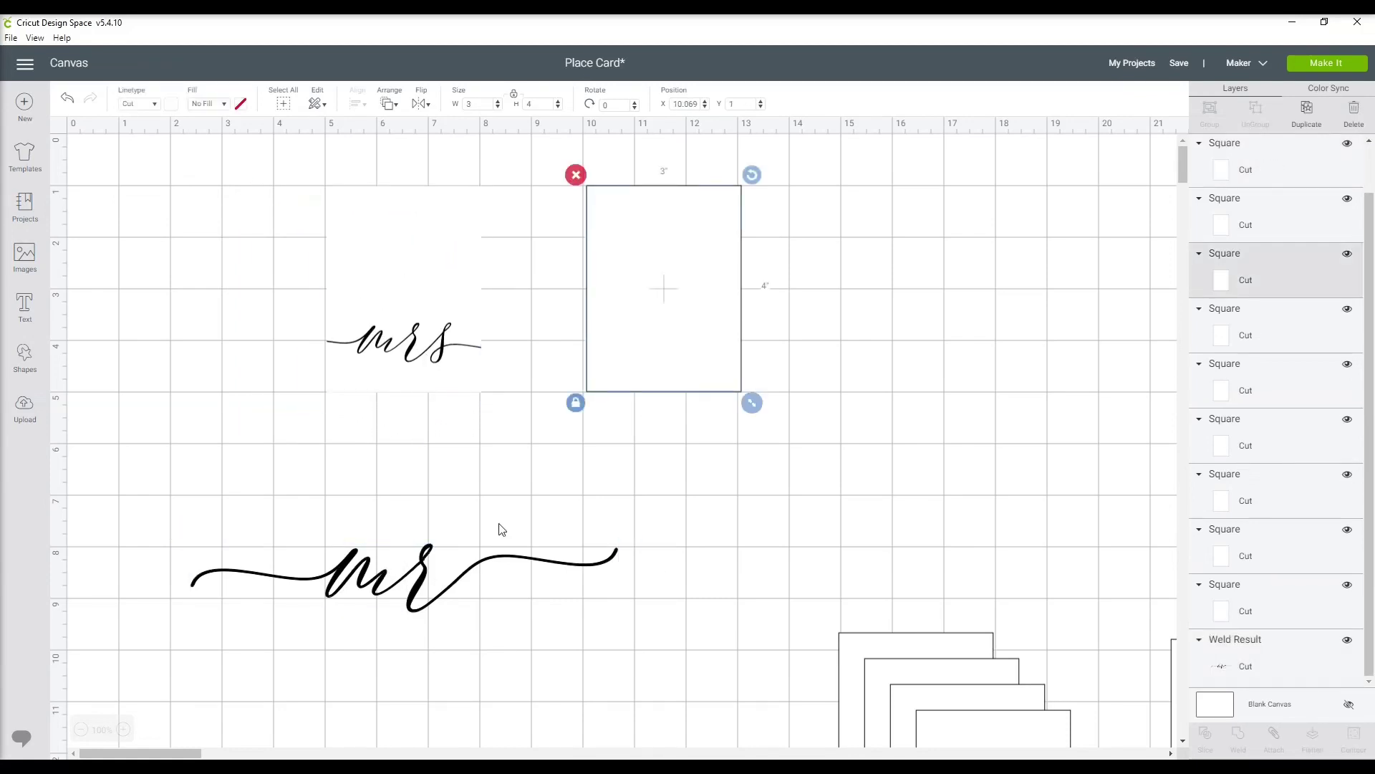
{"action": "left_click_drag", "start_coordinate": [421, 606], "coordinate": [705, 391]}
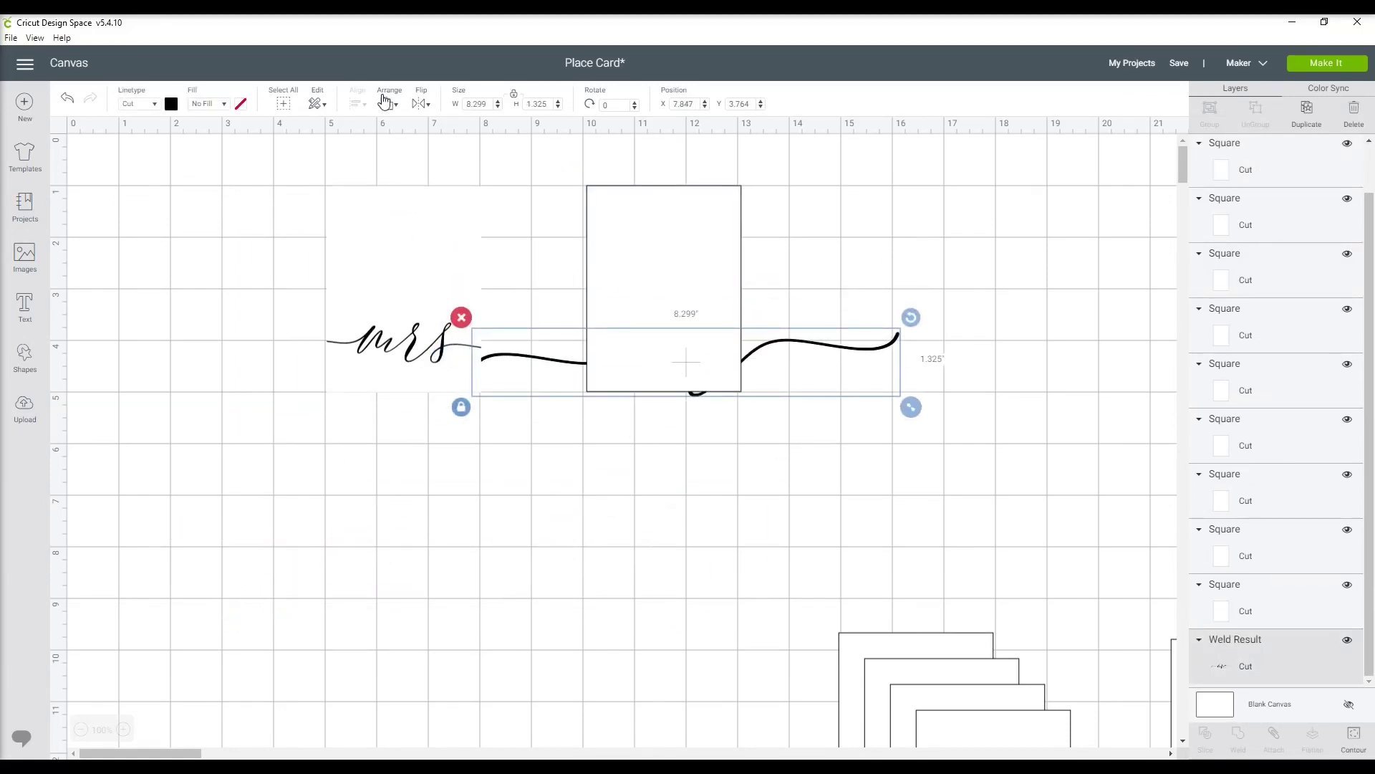
{"action": "left_click", "coordinate": [384, 101]}
{"action": "left_click", "coordinate": [431, 190]}
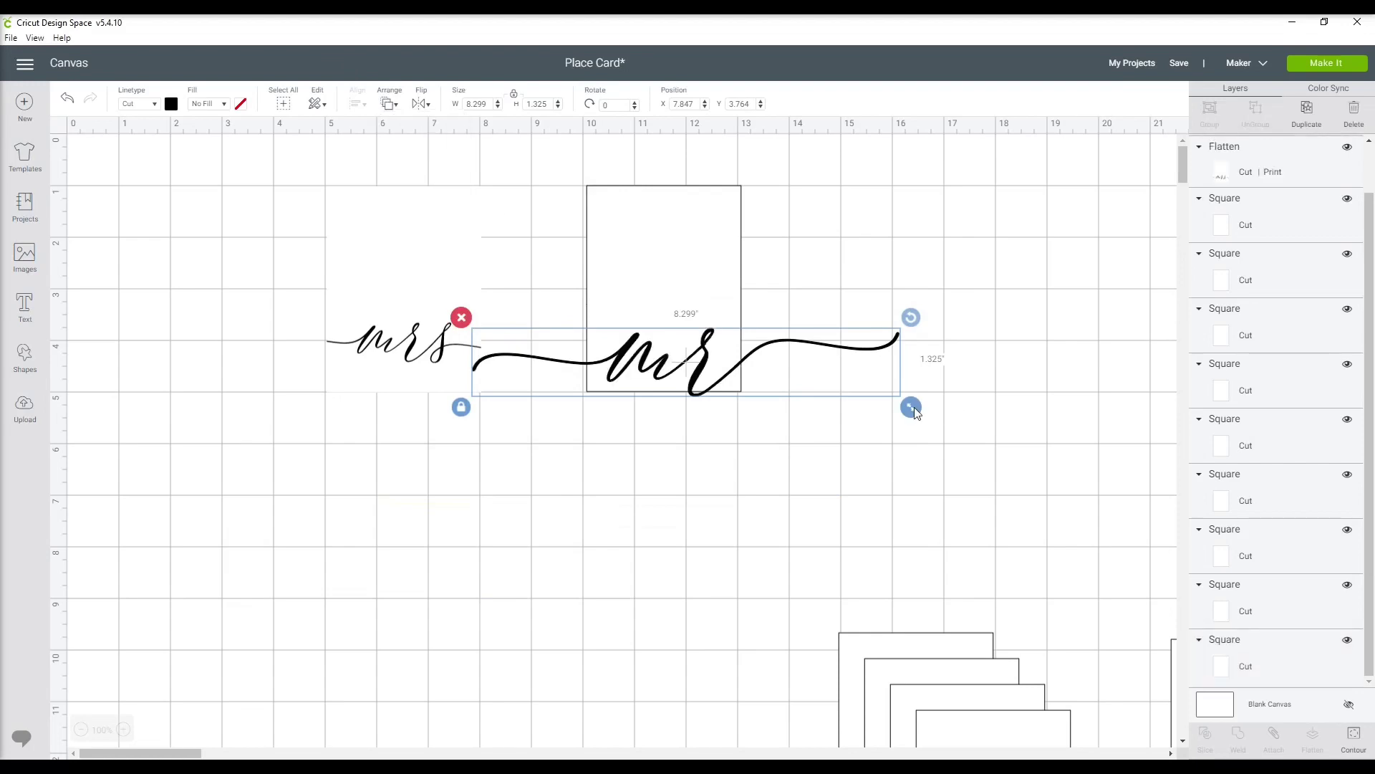
Shrink the mr word to about 5.5 inches wide, comparing it with mrs, and place it over the second rectangle.
{"action": "left_click_drag", "start_coordinate": [914, 412], "coordinate": [789, 393]}
{"action": "left_click_drag", "start_coordinate": [599, 356], "coordinate": [384, 349]}
{"action": "left_click_drag", "start_coordinate": [573, 380], "coordinate": [558, 378]}
{"action": "left_click_drag", "start_coordinate": [422, 340], "coordinate": [696, 333]}
{"action": "left_click", "coordinate": [733, 445]}
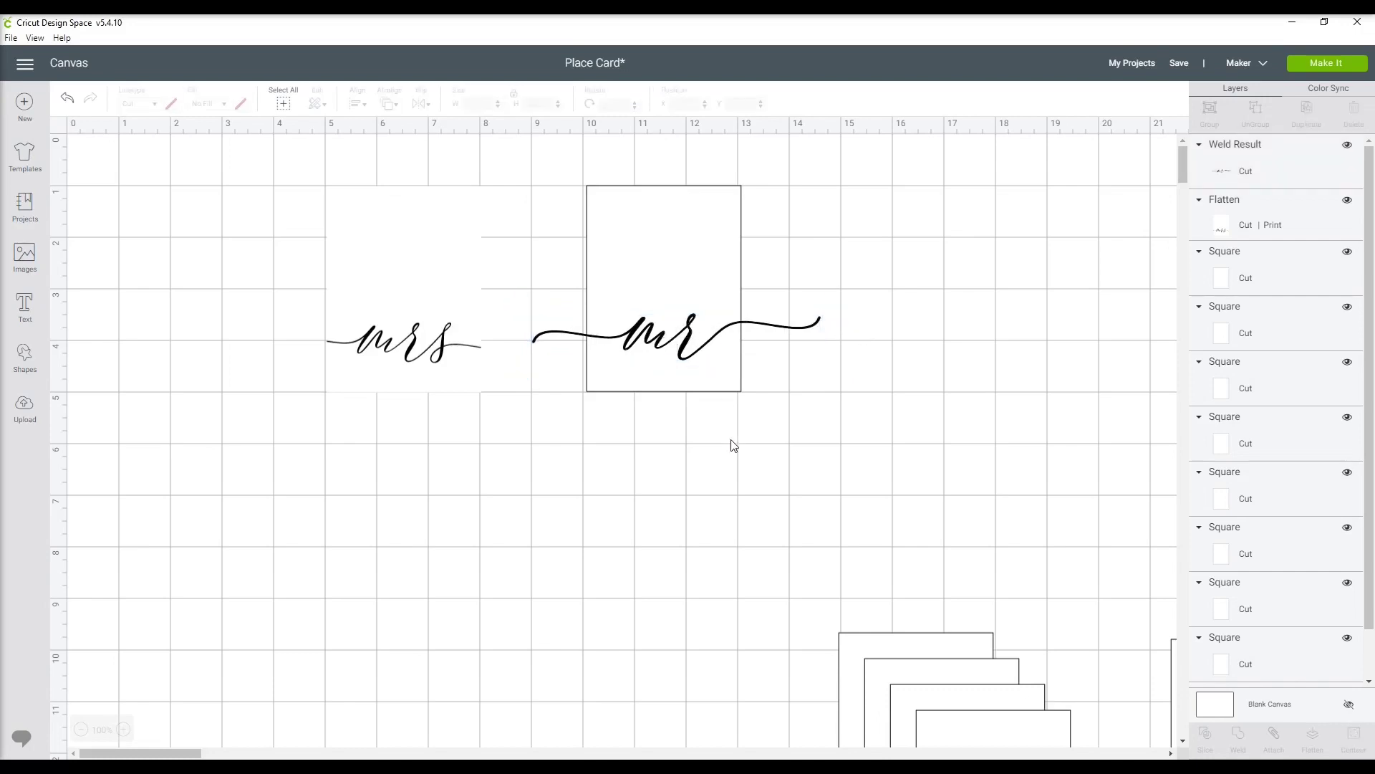
Nudge the second rectangle to about X 10.03, Y 0.94 so the mr letters sit centered on it.
{"action": "left_click_drag", "start_coordinate": [675, 382], "coordinate": [669, 380]}
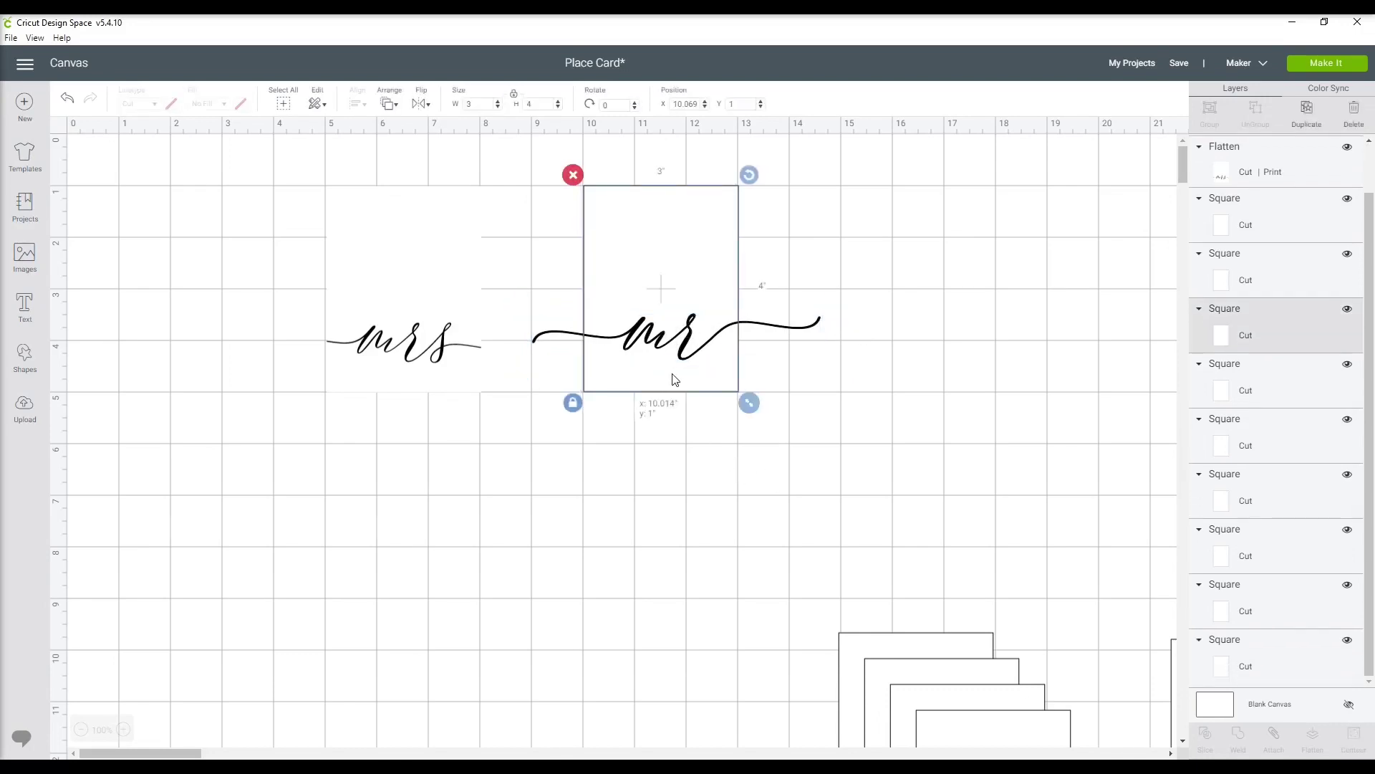
{"action": "left_click", "coordinate": [703, 451]}
{"action": "left_click_drag", "start_coordinate": [761, 475], "coordinate": [719, 451]}
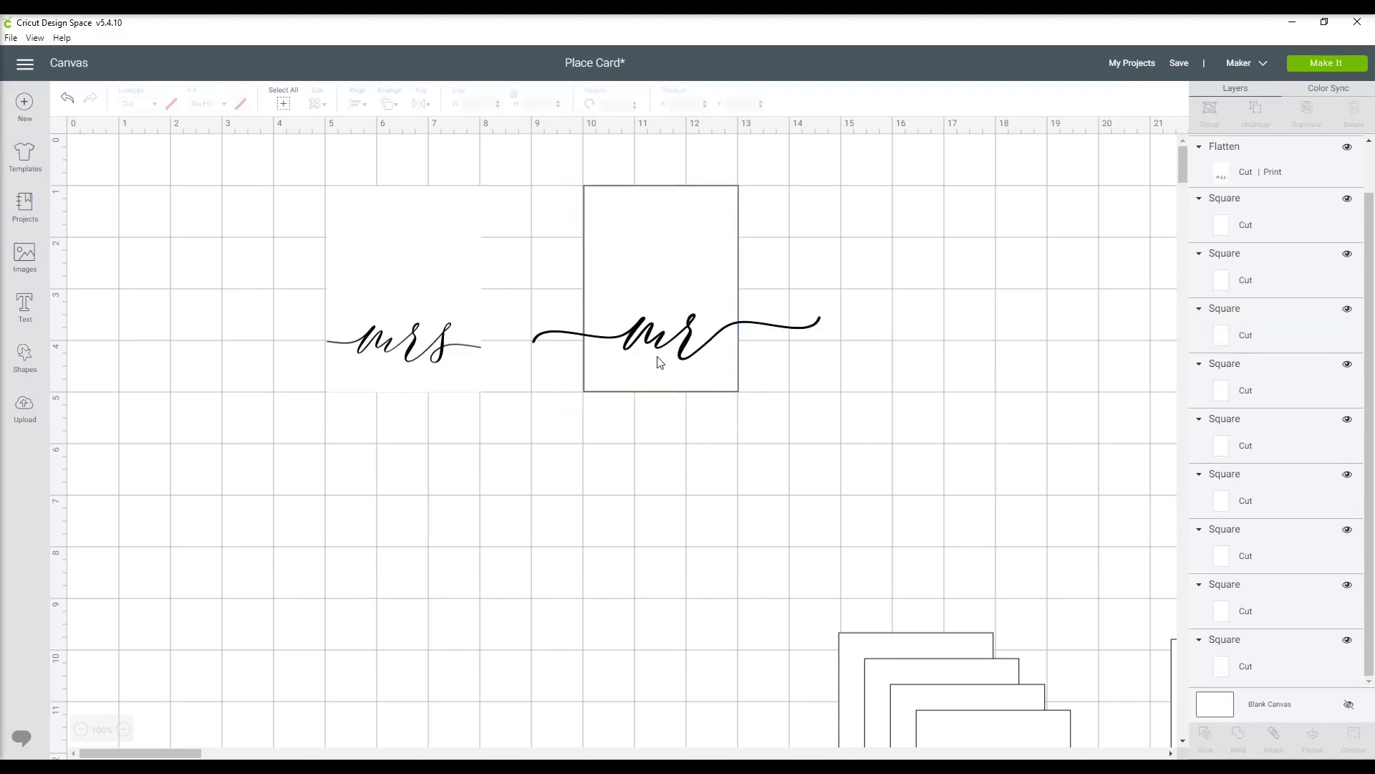
{"action": "left_click_drag", "start_coordinate": [680, 378], "coordinate": [681, 376]}
{"action": "left_click", "coordinate": [727, 466]}
Slice the mr word with its rectangle and delete the overhanging flourish ends.
{"action": "left_click_drag", "start_coordinate": [745, 479], "coordinate": [612, 284]}
{"action": "left_click", "coordinate": [1207, 741]}
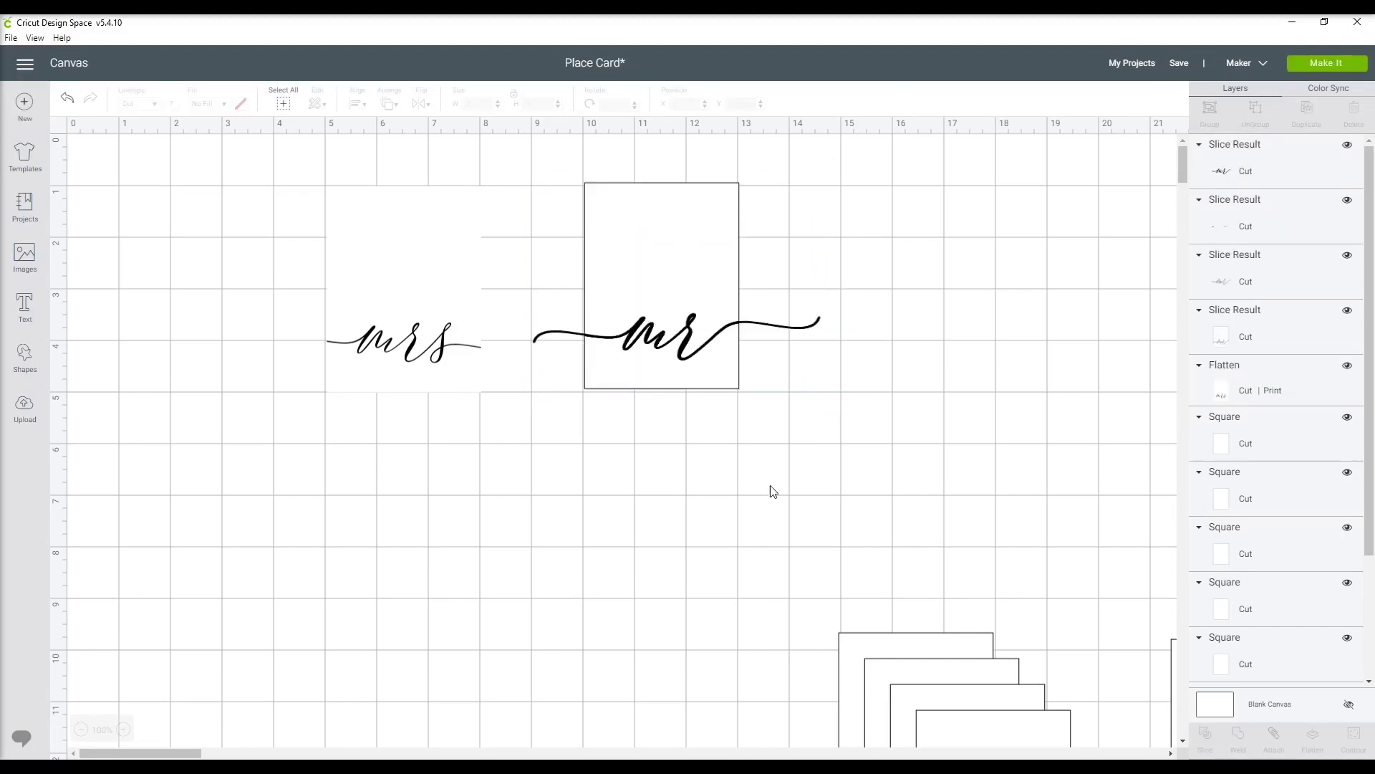
{"action": "left_click_drag", "start_coordinate": [554, 350], "coordinate": [542, 462]}
{"action": "key", "text": "Delete"}
Flatten the mr pieces and their rectangle into a printable card and move it to about X 10.01, Y 1.04.
{"action": "left_click_drag", "start_coordinate": [737, 428], "coordinate": [624, 281]}
{"action": "left_click", "coordinate": [1318, 742]}
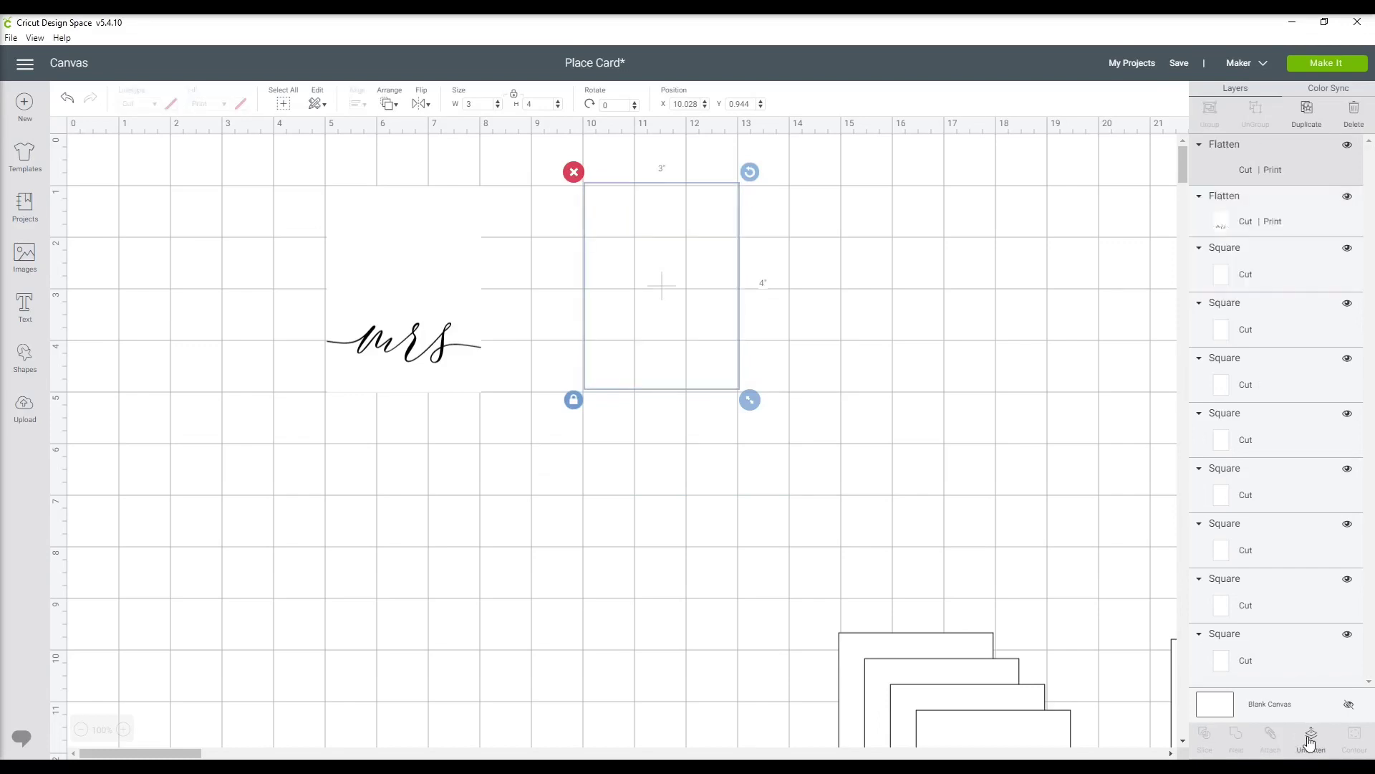
{"action": "mouse_move", "coordinate": [659, 334]}
{"action": "left_mouse_down"}
{"action": "mouse_move", "coordinate": [603, 355]}
{"action": "mouse_move", "coordinate": [648, 341]}
{"action": "left_mouse_up"}
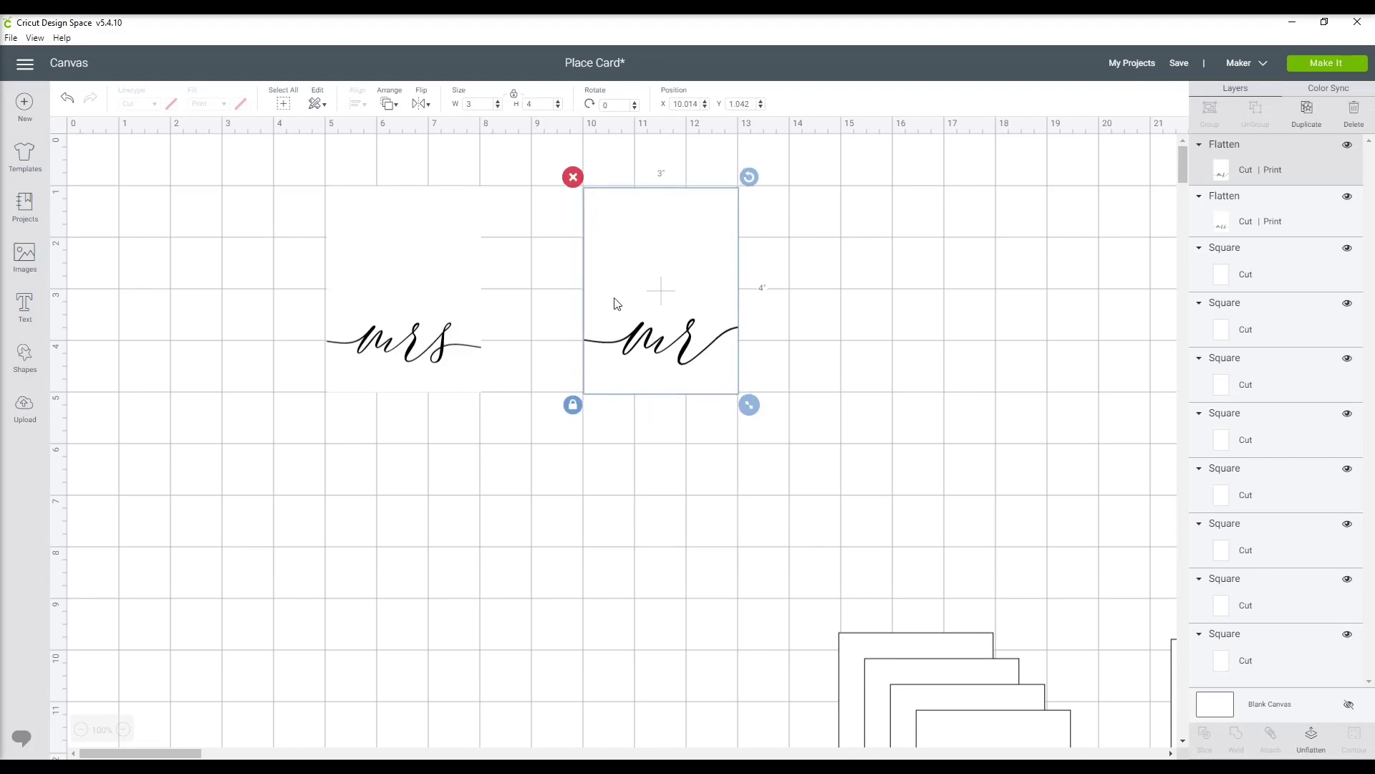
{"action": "left_click", "coordinate": [890, 314]}
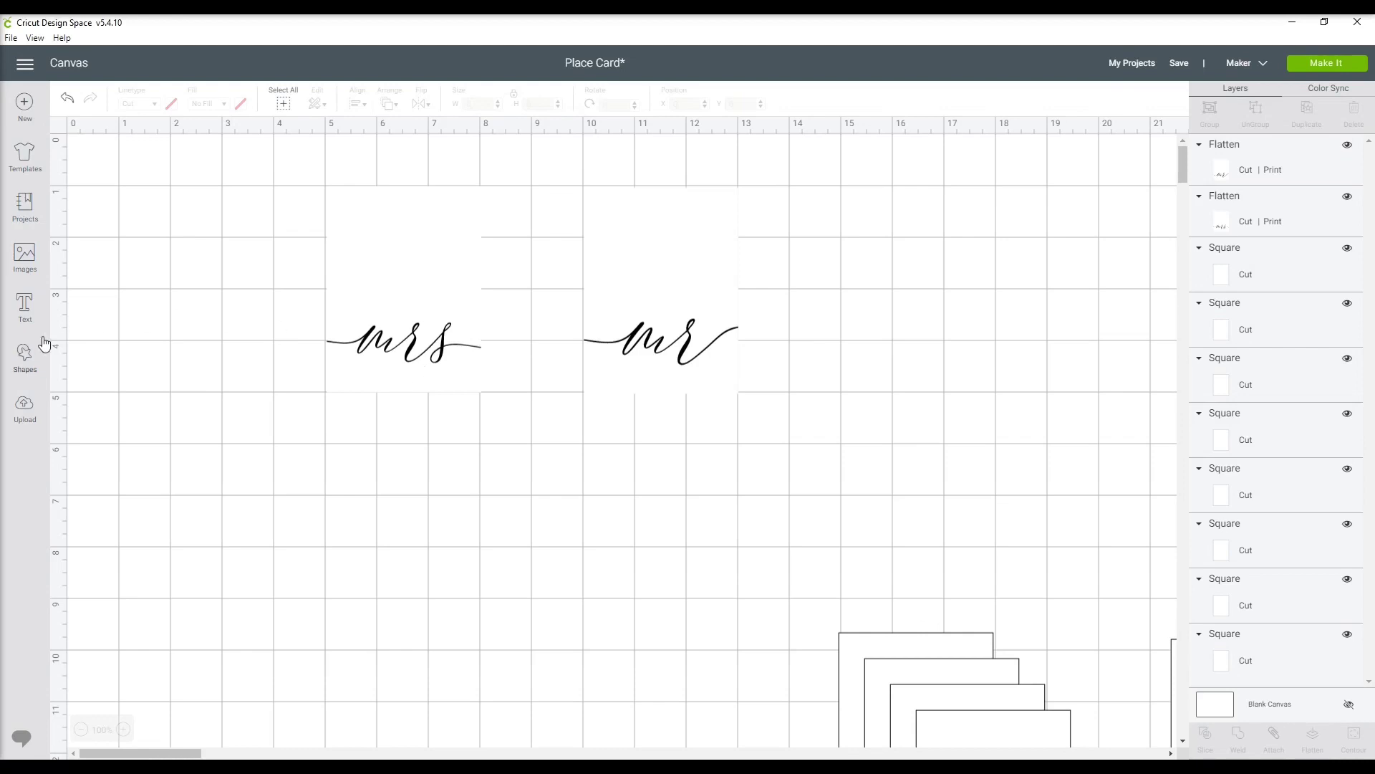
Add a score line beside the mrs card and set its rotation to 90 degrees.
{"action": "left_click", "coordinate": [33, 366]}
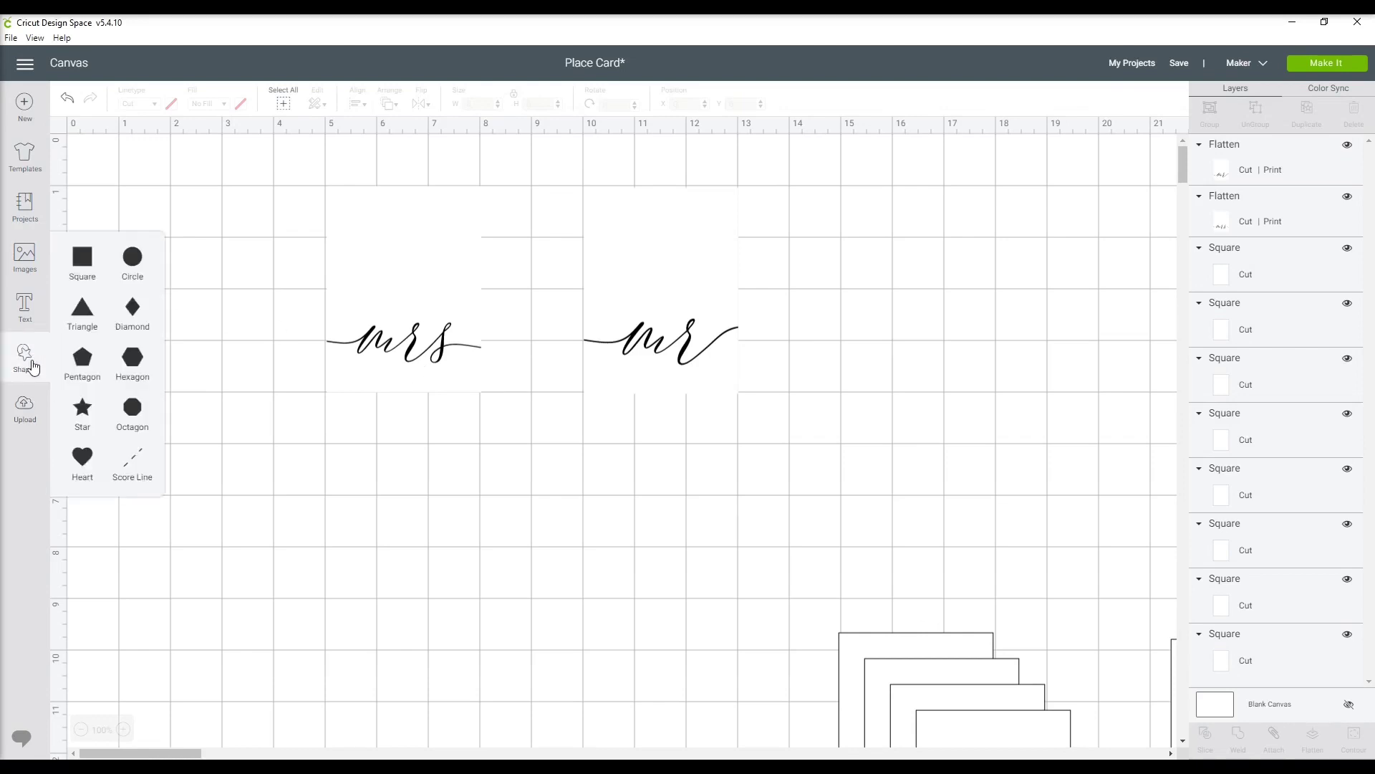
{"action": "left_click", "coordinate": [136, 464]}
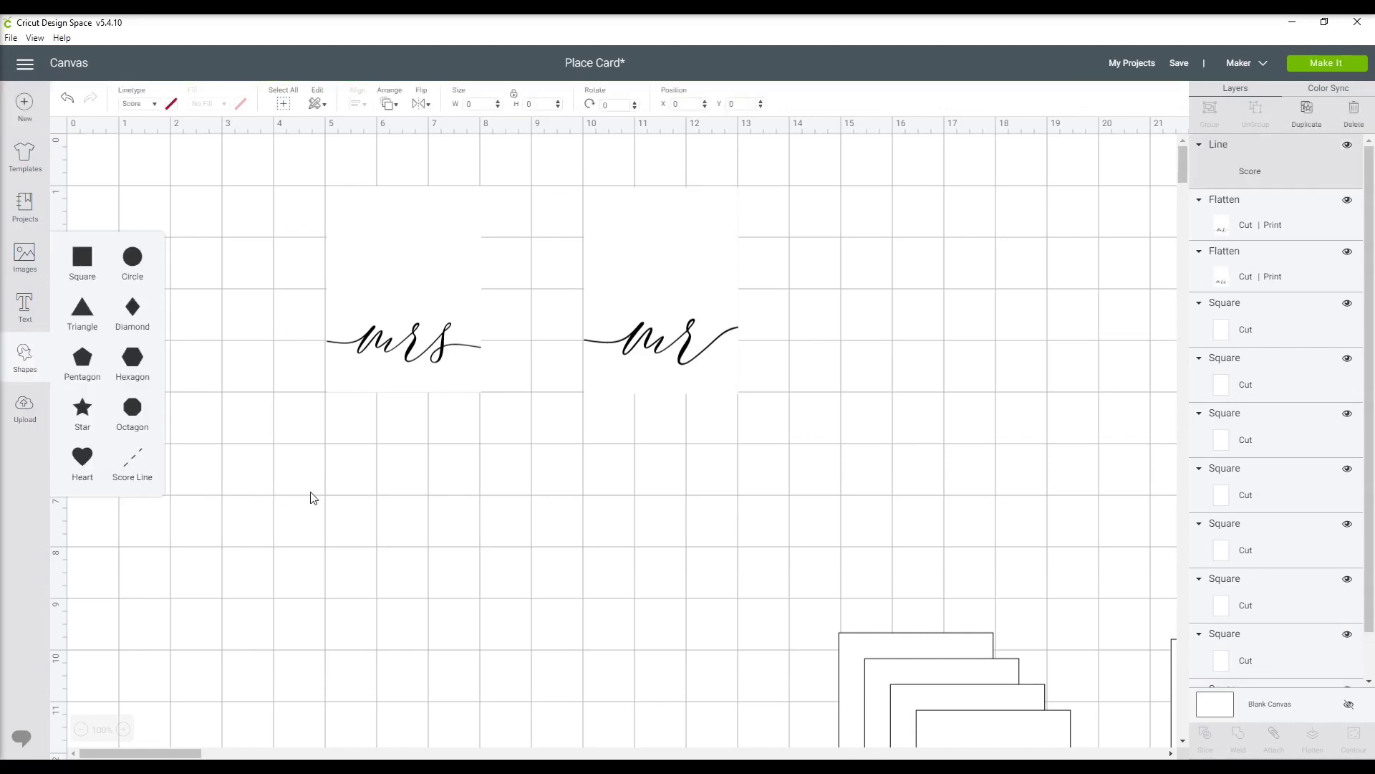
{"action": "left_click_drag", "start_coordinate": [273, 379], "coordinate": [255, 331]}
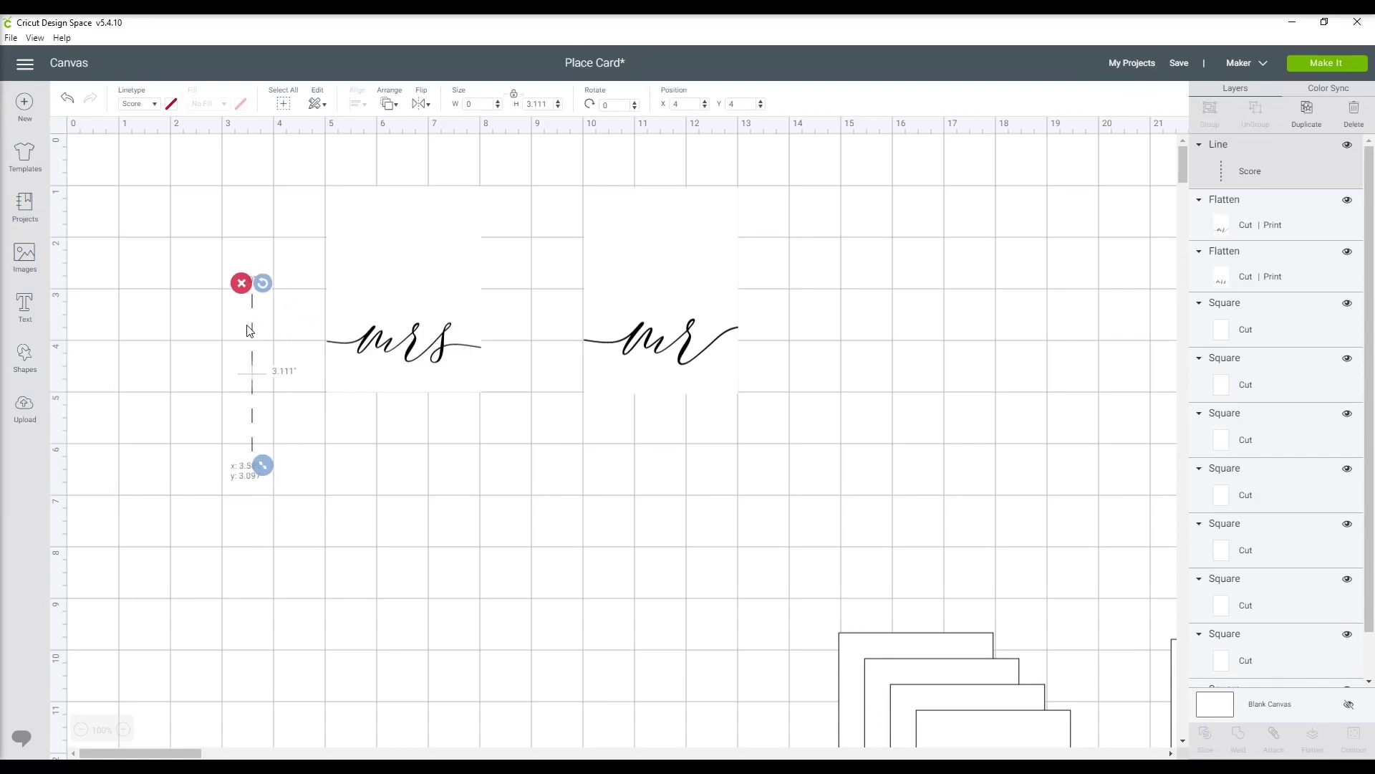
{"action": "left_click_drag", "start_coordinate": [265, 282], "coordinate": [308, 380]}
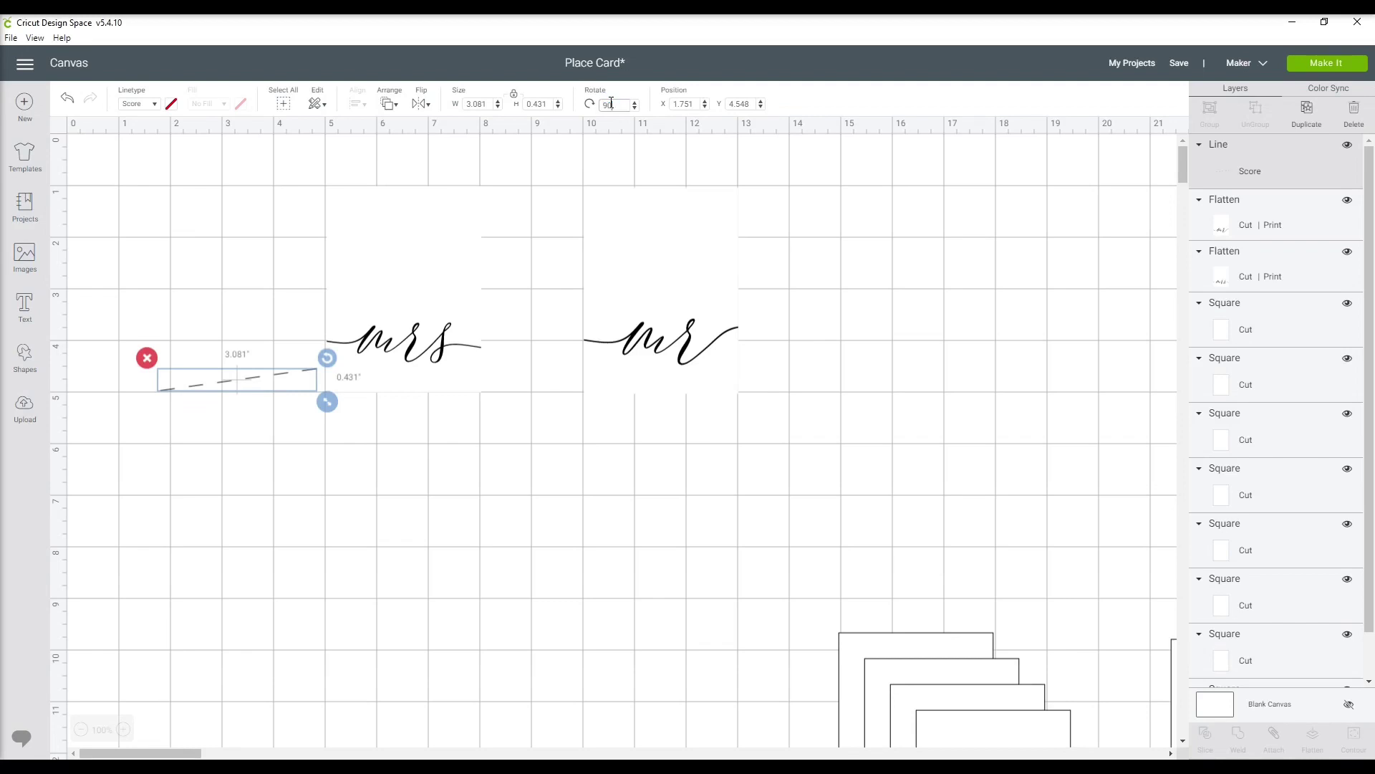
{"action": "key", "text": "Return"}
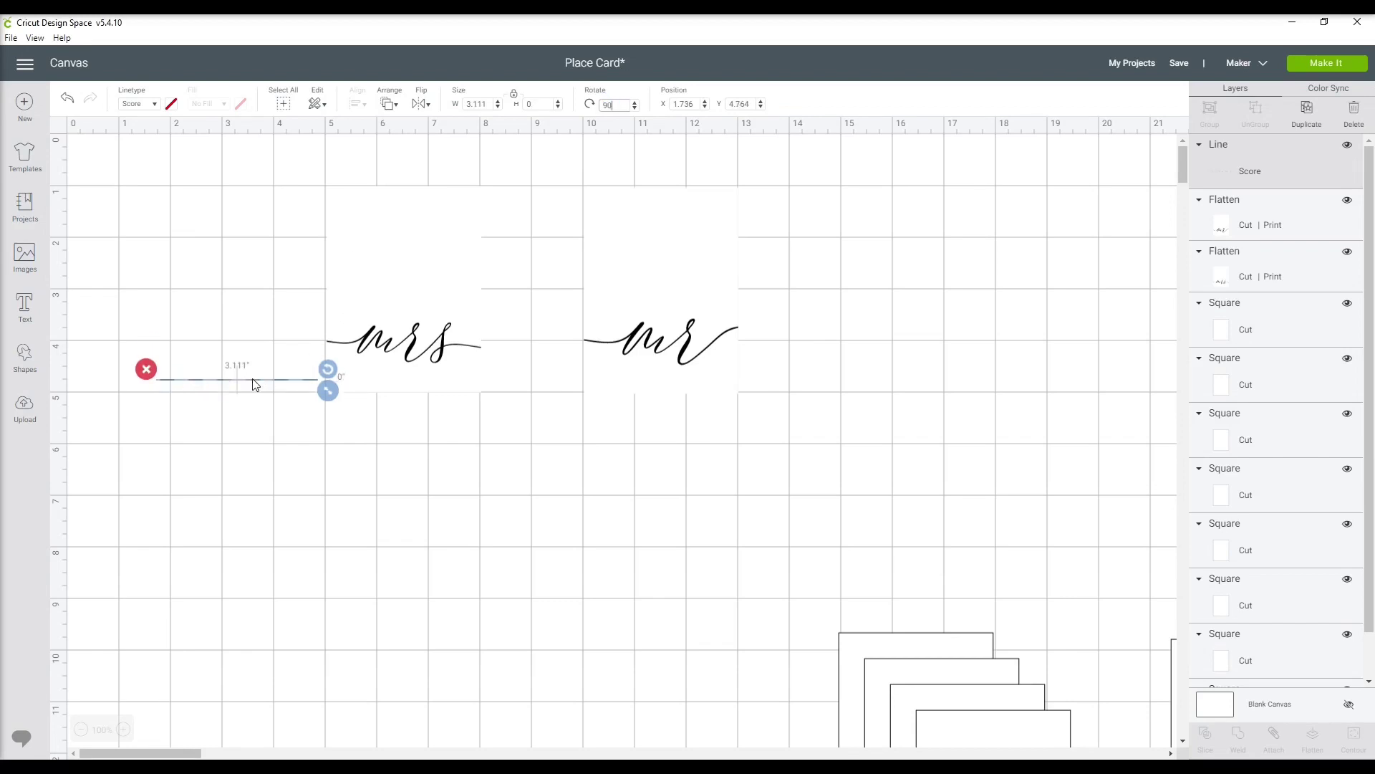
Lay the score line across the mrs card and center the line and card vertically with each other.
{"action": "left_click_drag", "start_coordinate": [252, 378], "coordinate": [422, 293]}
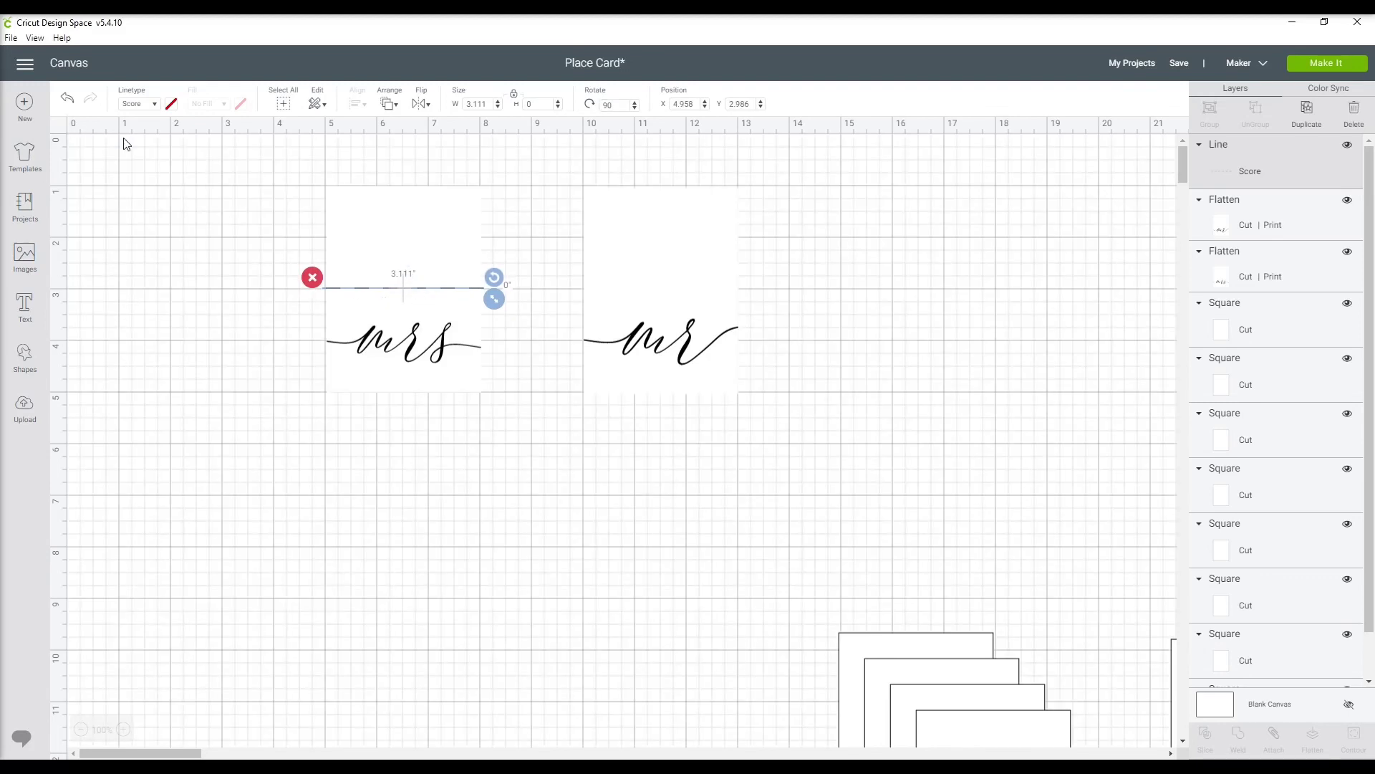
{"action": "left_click_drag", "start_coordinate": [398, 224], "coordinate": [378, 234]}
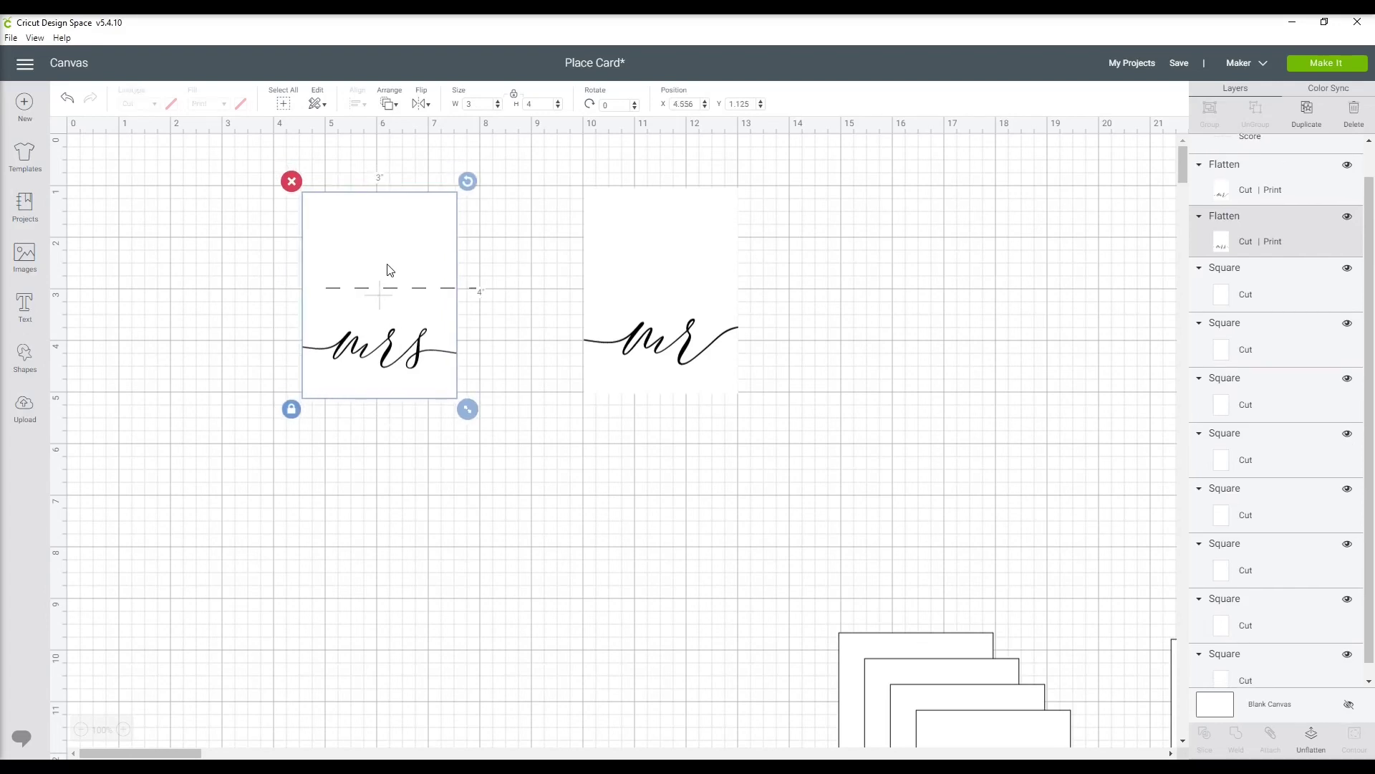
{"action": "left_click_drag", "start_coordinate": [391, 288], "coordinate": [371, 295]}
{"action": "left_click_drag", "start_coordinate": [251, 230], "coordinate": [352, 315]}
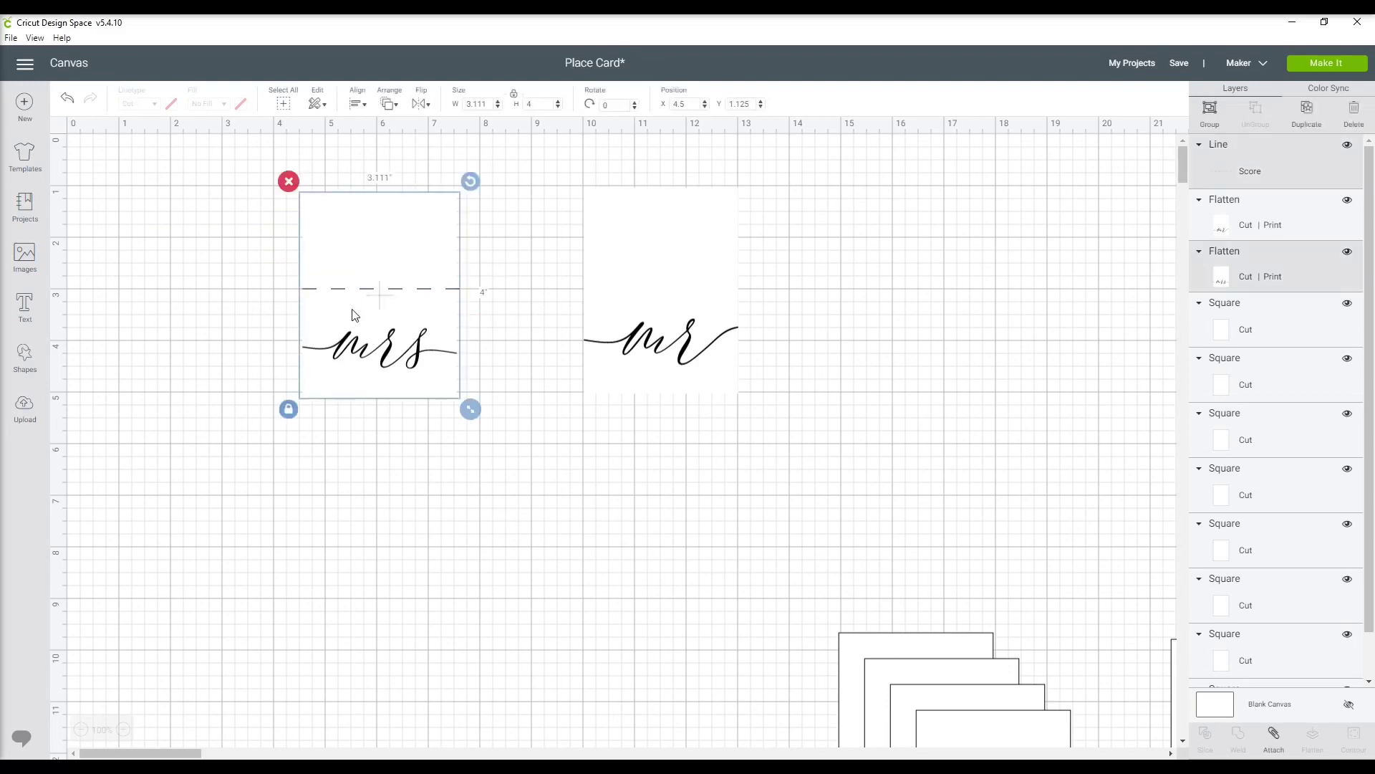
{"action": "left_click", "coordinate": [356, 103]}
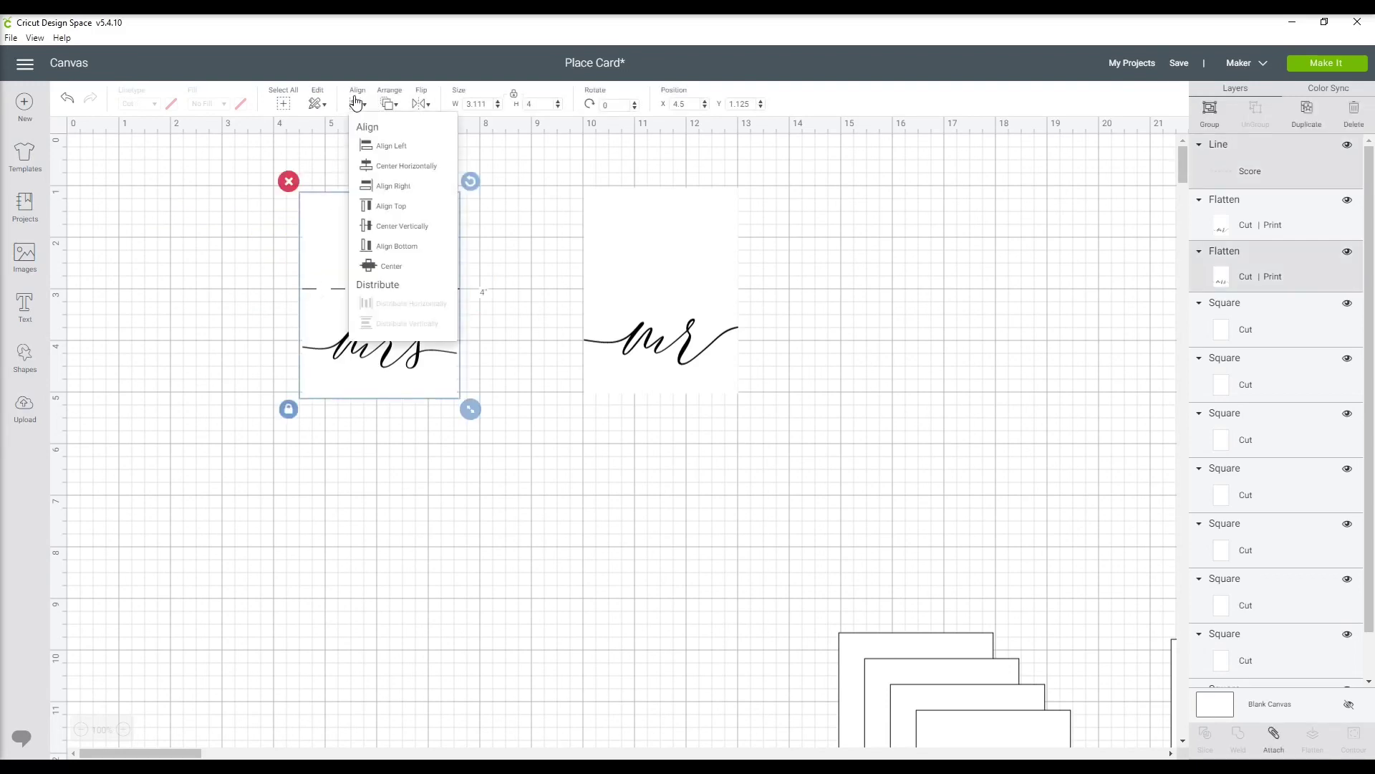
{"action": "left_click", "coordinate": [403, 226]}
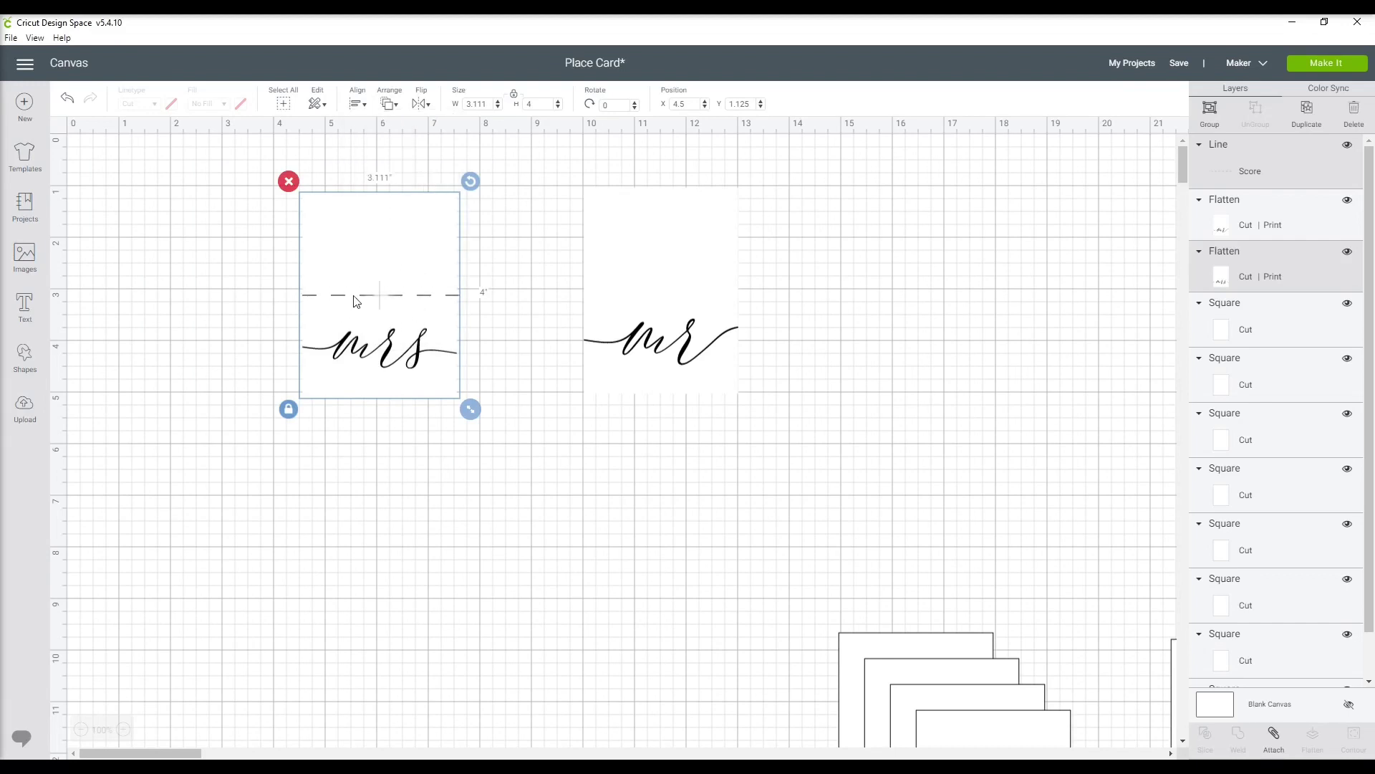
Duplicate the mrs card's score line and place the copy across the middle of the mr card.
{"action": "left_click", "coordinate": [473, 292]}
{"action": "left_click", "coordinate": [433, 295]}
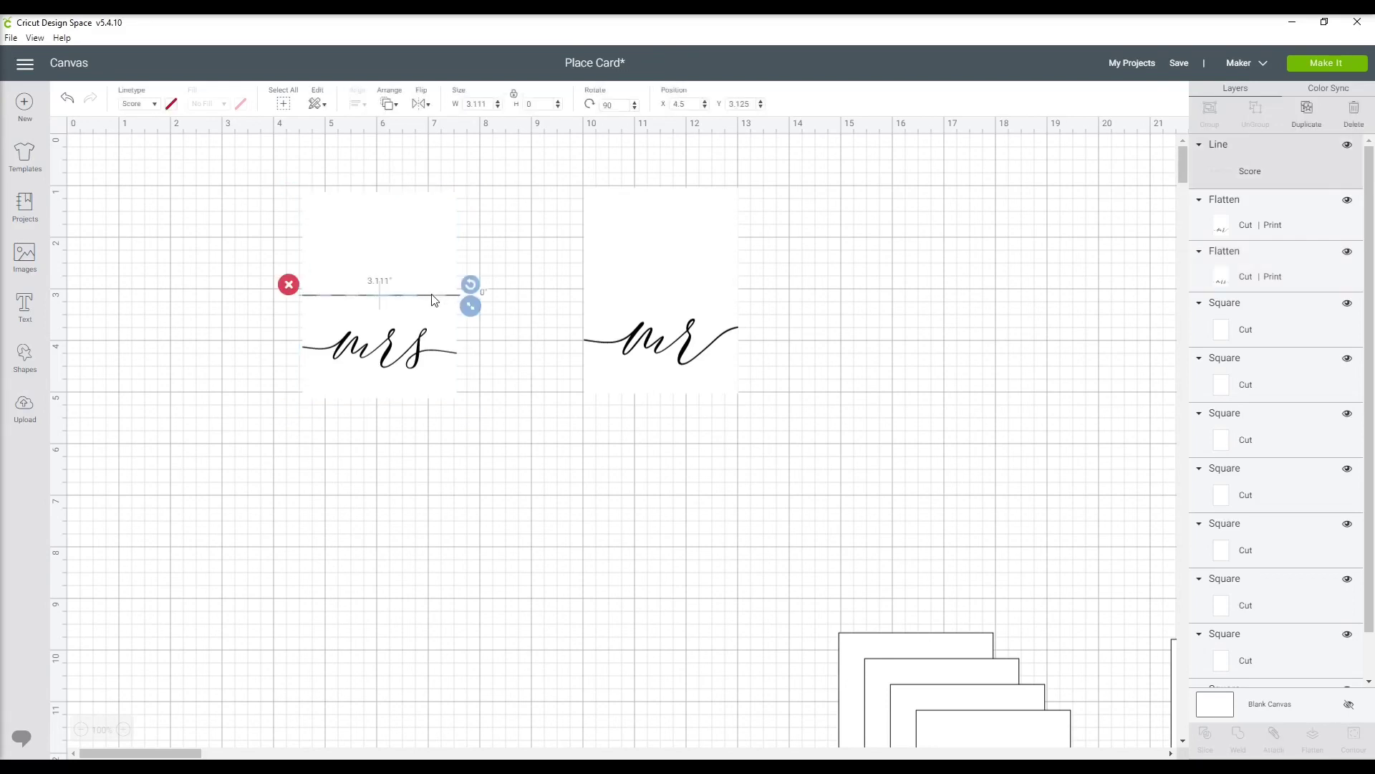
{"action": "left_click", "coordinate": [1305, 118]}
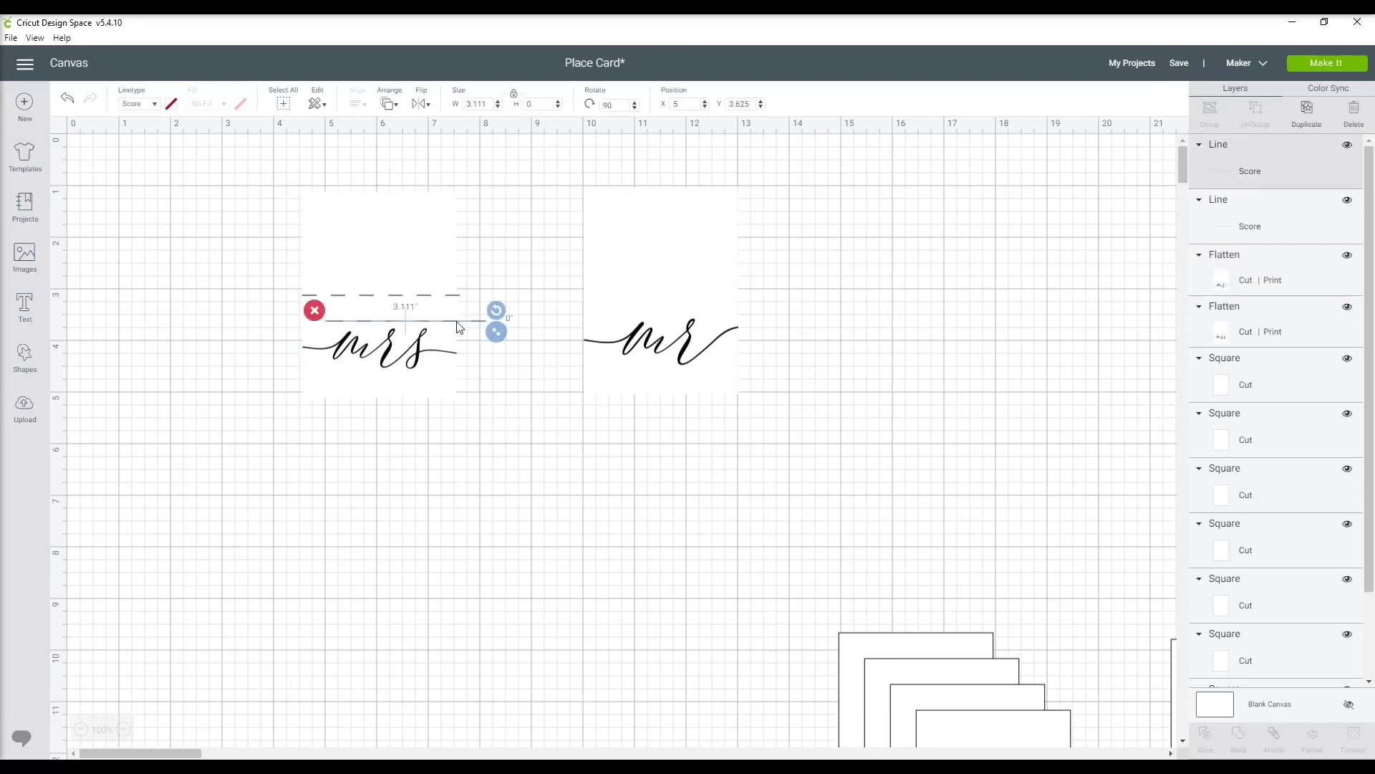
{"action": "left_click_drag", "start_coordinate": [459, 328], "coordinate": [717, 291]}
{"action": "left_click", "coordinate": [543, 345]}
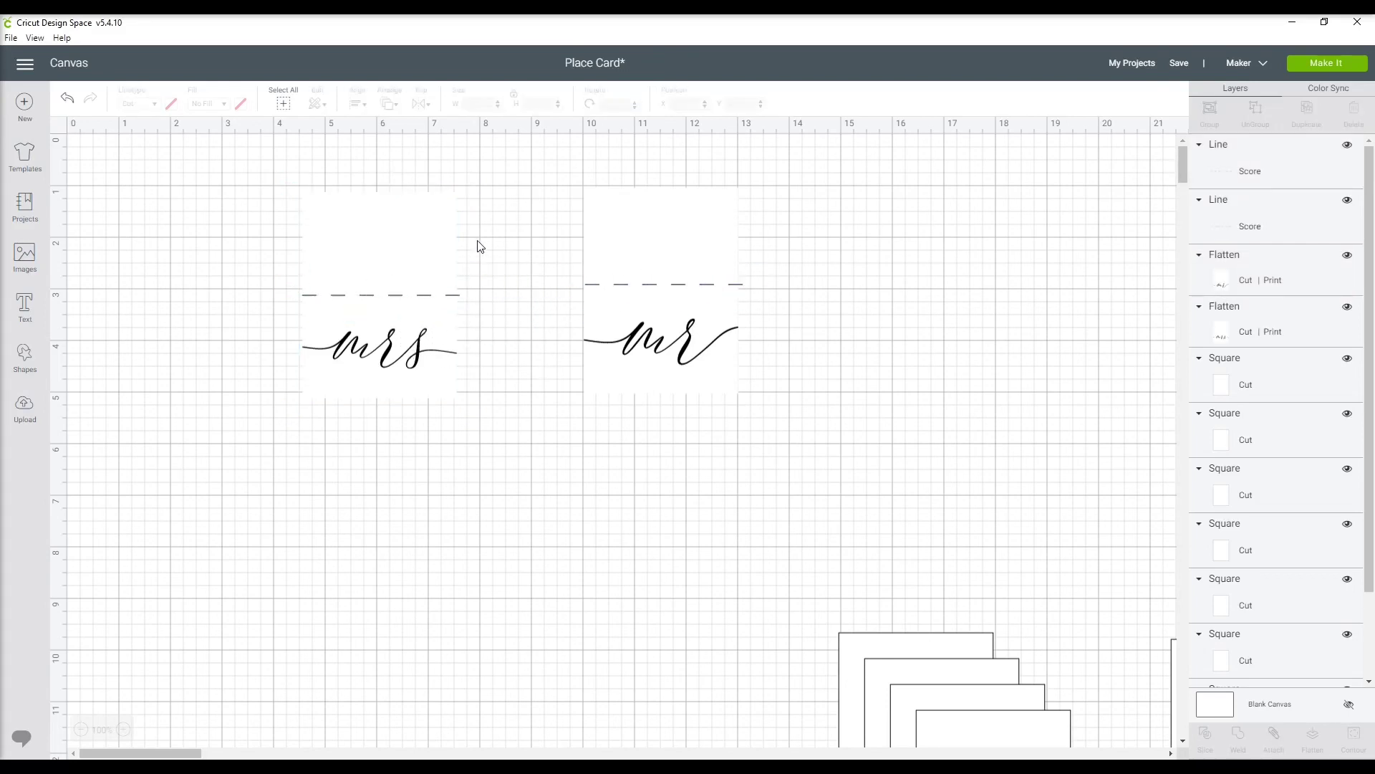
Attach the score line to the mrs card and move the card to about X 3.14, Y 1.56.
{"action": "left_click_drag", "start_coordinate": [477, 242], "coordinate": [418, 331]}
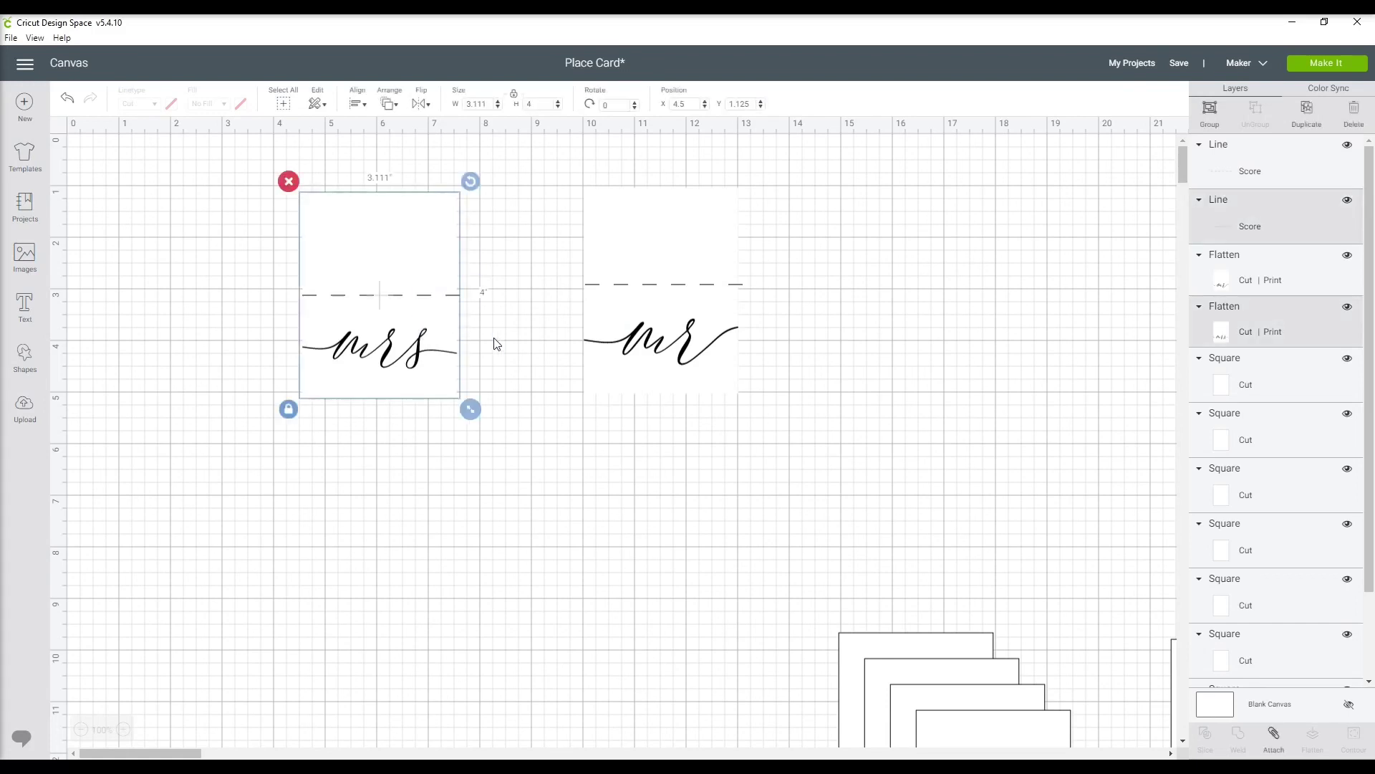
{"action": "left_click", "coordinate": [1275, 738]}
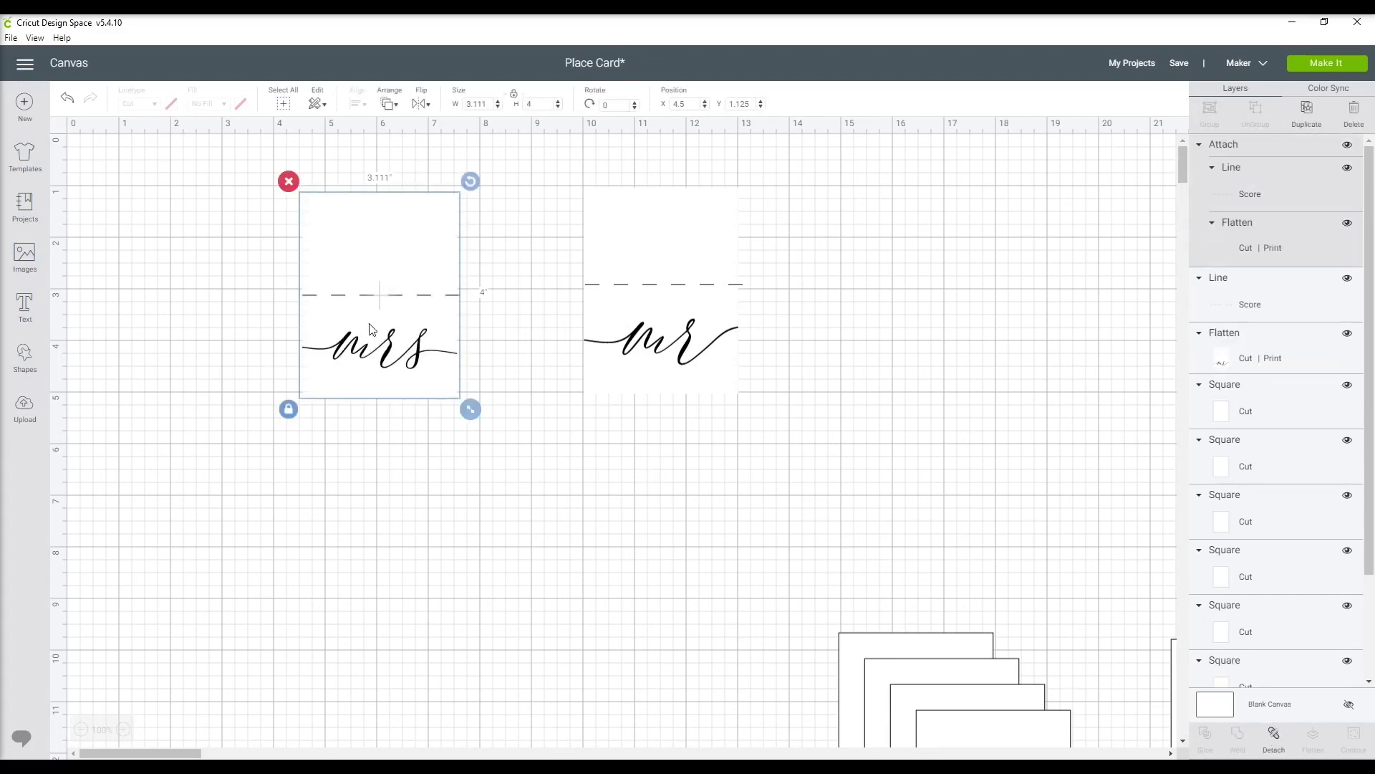
{"action": "mouse_move", "coordinate": [372, 328]}
{"action": "left_mouse_down"}
{"action": "mouse_move", "coordinate": [312, 367]}
{"action": "mouse_move", "coordinate": [361, 323]}
{"action": "left_mouse_up"}
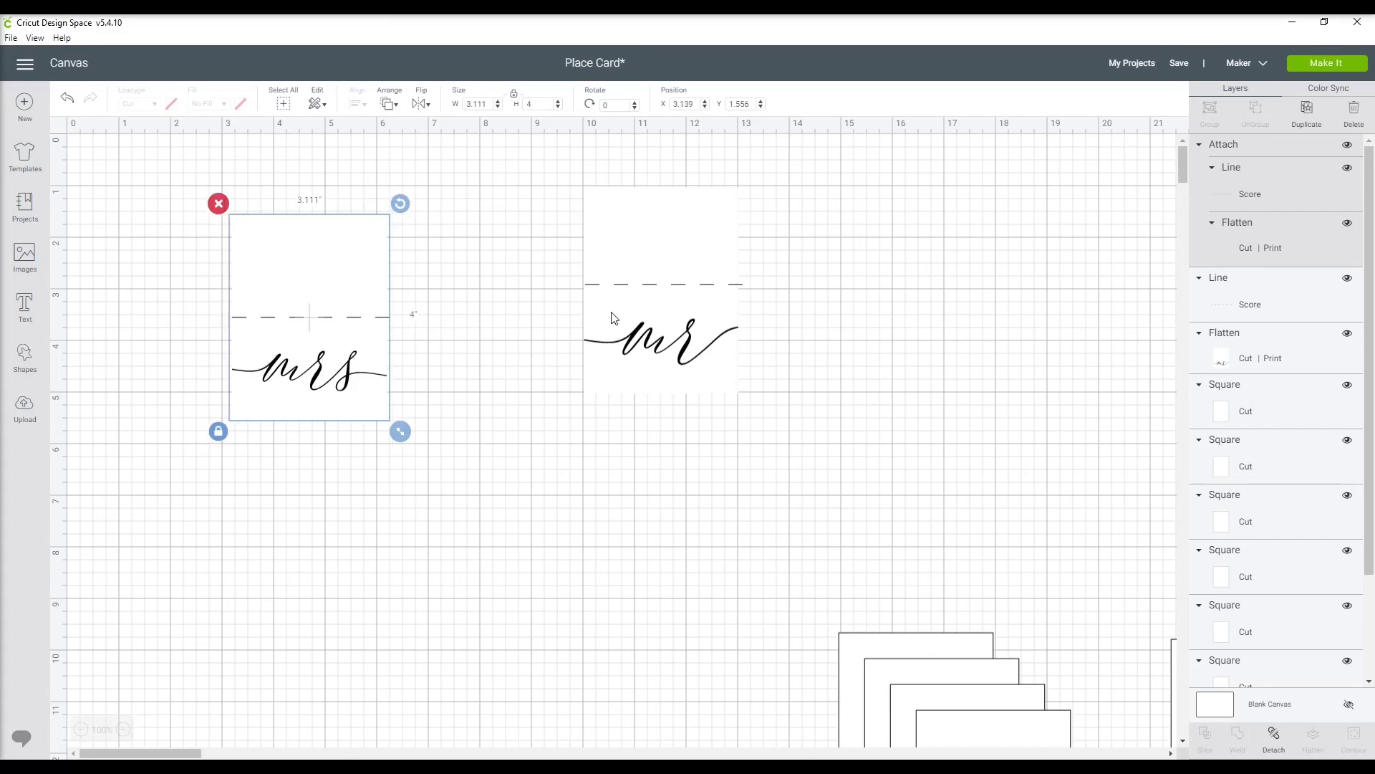
Center the score line vertically on the mr card, attach them, and move the card to about X 7.19, Y 1.61.
{"action": "left_click", "coordinate": [540, 273]}
{"action": "left_click_drag", "start_coordinate": [569, 281], "coordinate": [653, 322]}
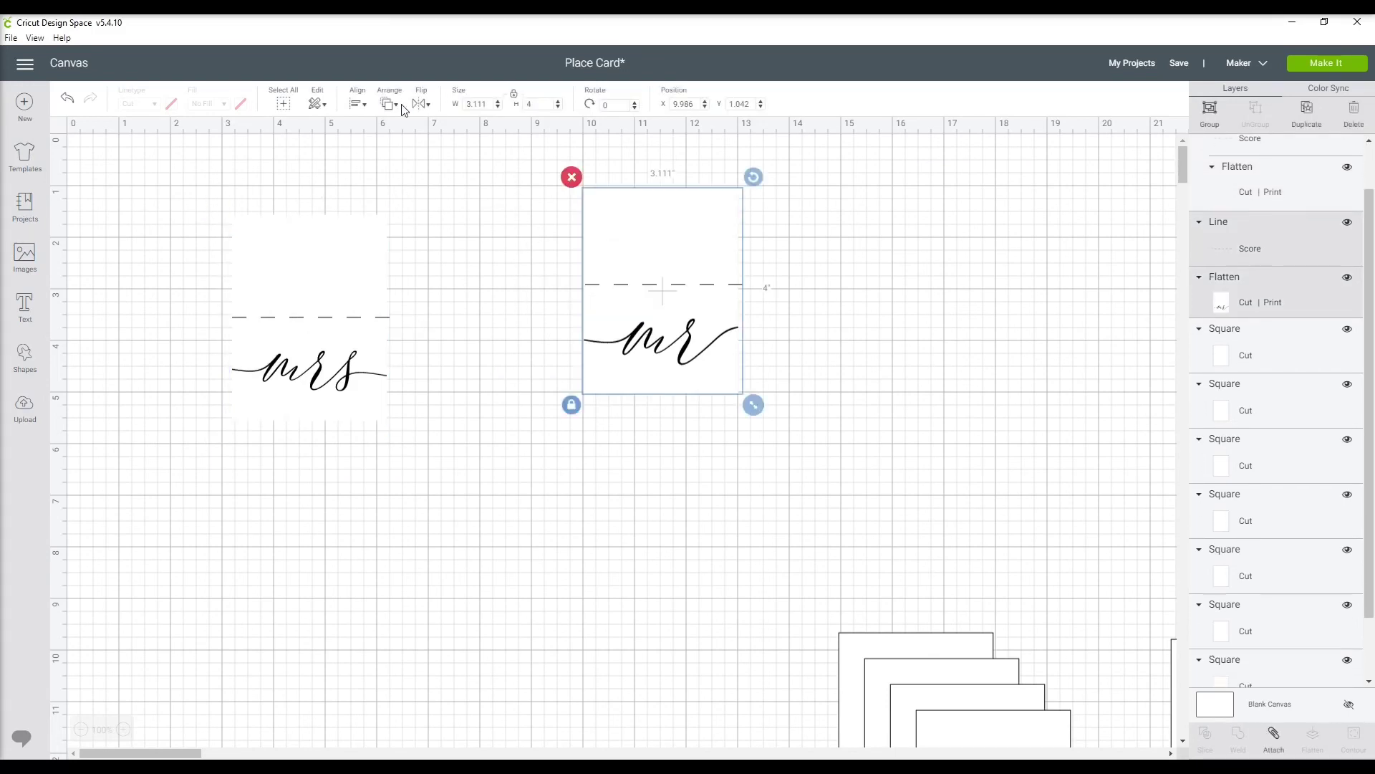
{"action": "left_click", "coordinate": [356, 104]}
{"action": "left_click", "coordinate": [392, 228]}
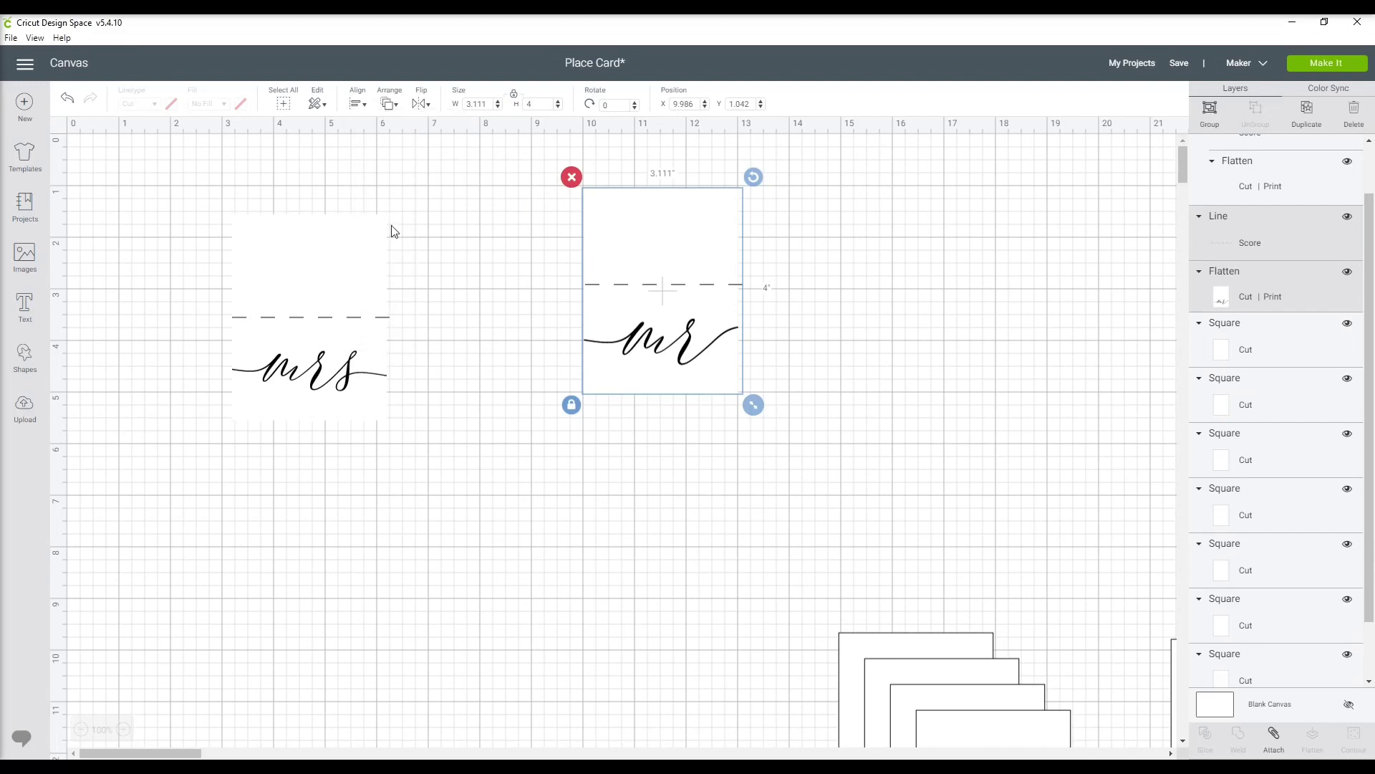
{"action": "left_click", "coordinate": [1272, 738]}
{"action": "left_click_drag", "start_coordinate": [668, 329], "coordinate": [524, 357]}
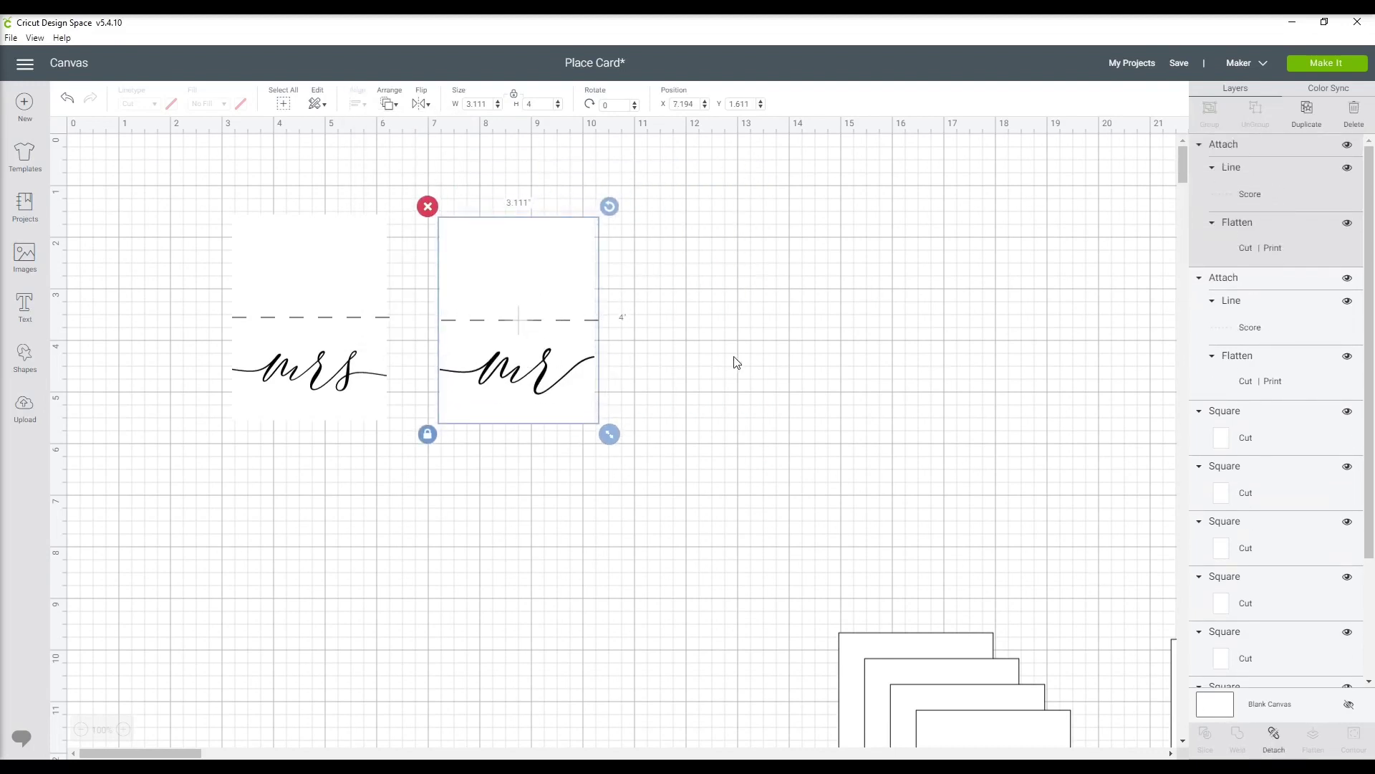
{"action": "left_click", "coordinate": [737, 362]}
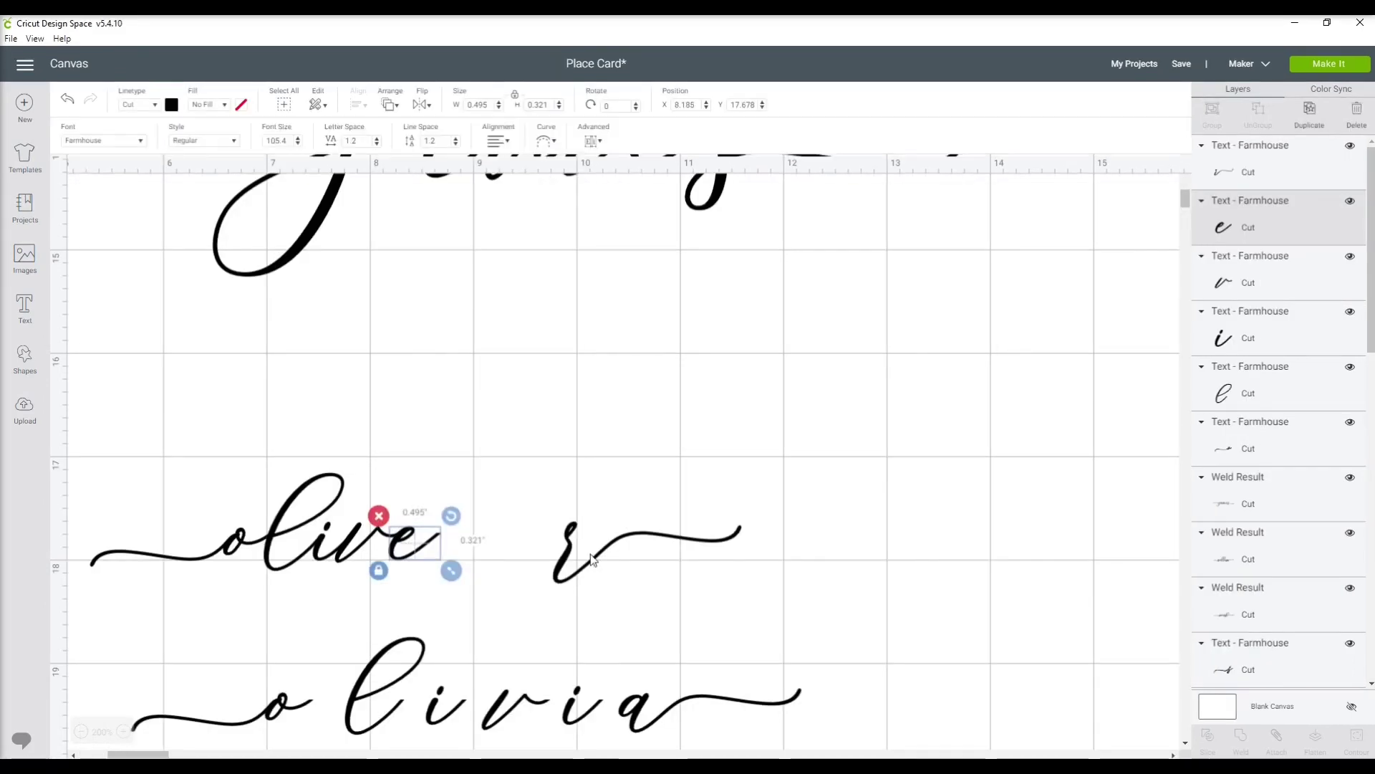
Complete the upper guest name with its final r and ungroup the letters of the name below it.
{"action": "left_click", "coordinate": [688, 551]}
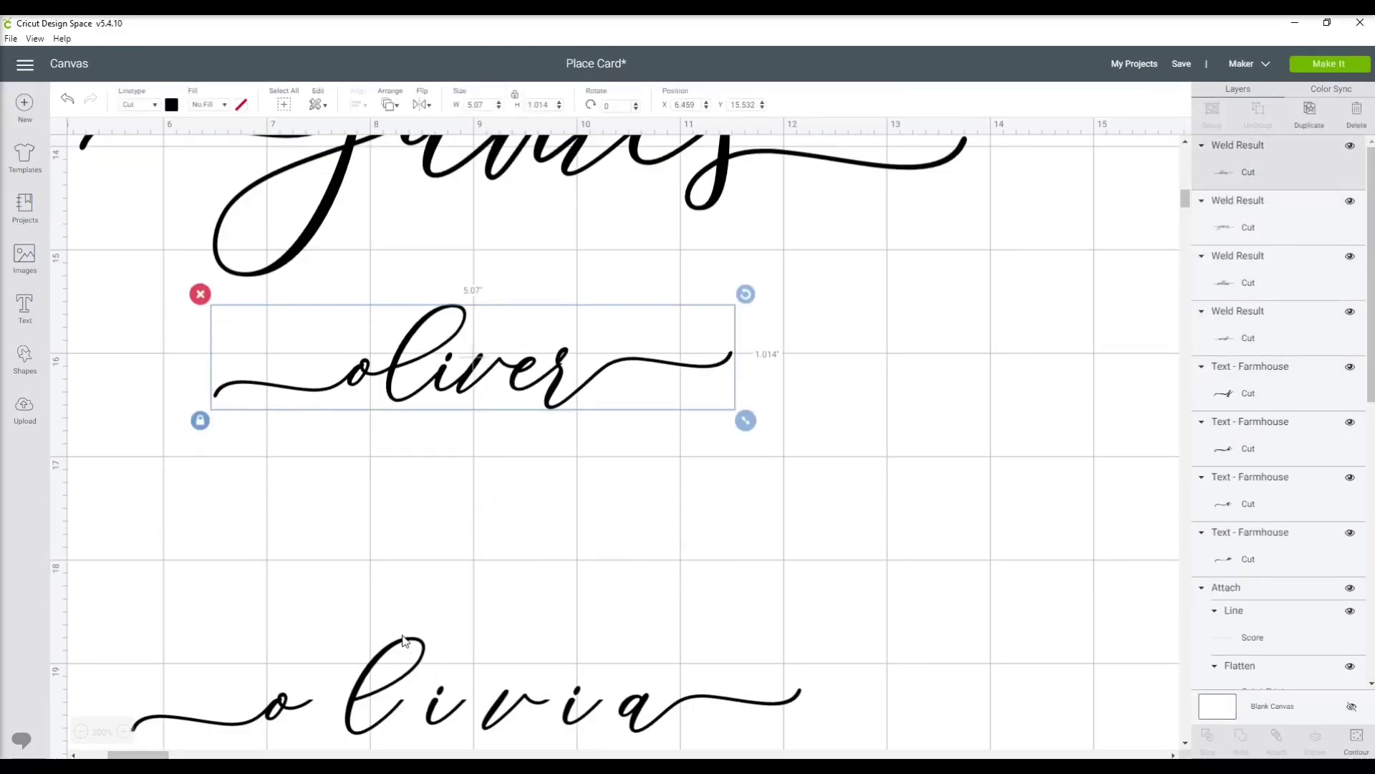
{"action": "scroll", "coordinate": [403, 639], "scroll_direction": "down", "scroll_amount": 3}
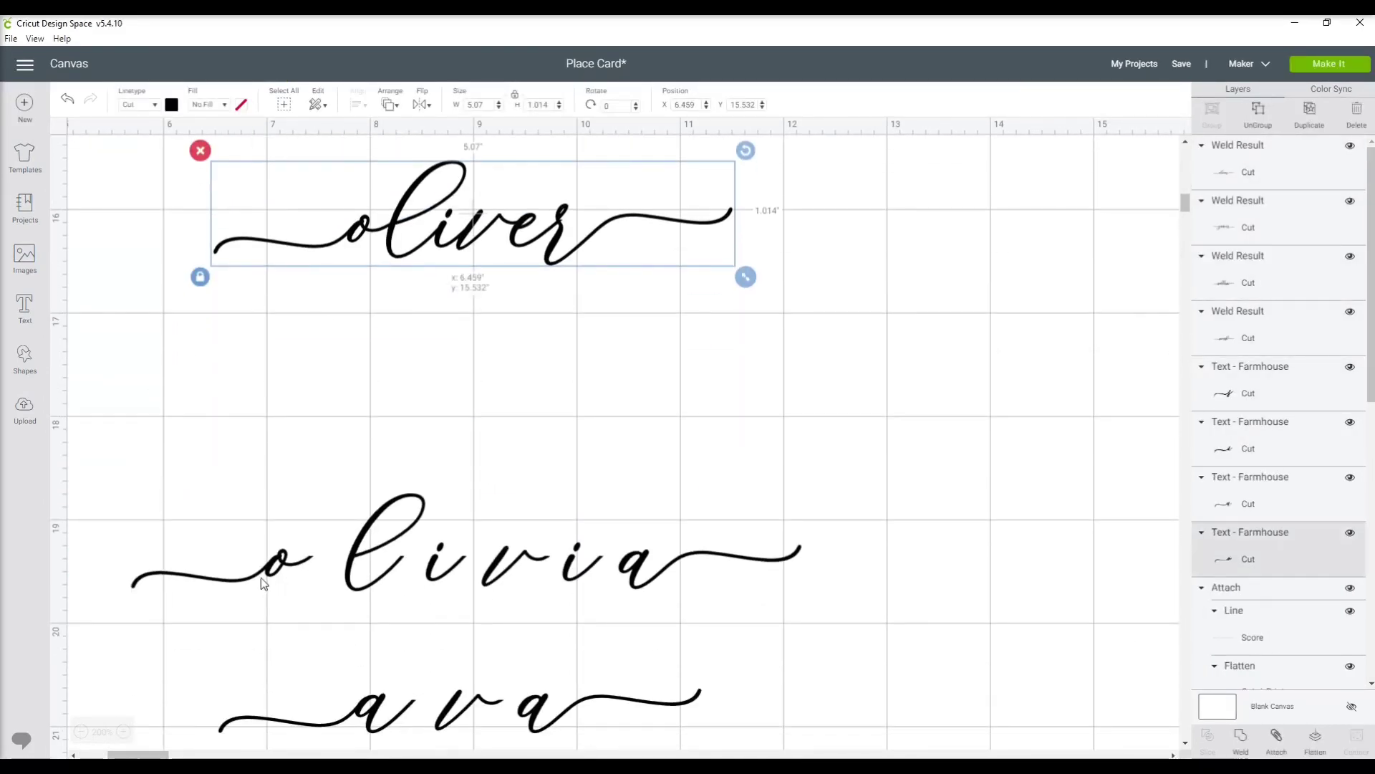
{"action": "left_click", "coordinate": [316, 593]}
{"action": "left_click", "coordinate": [1258, 109]}
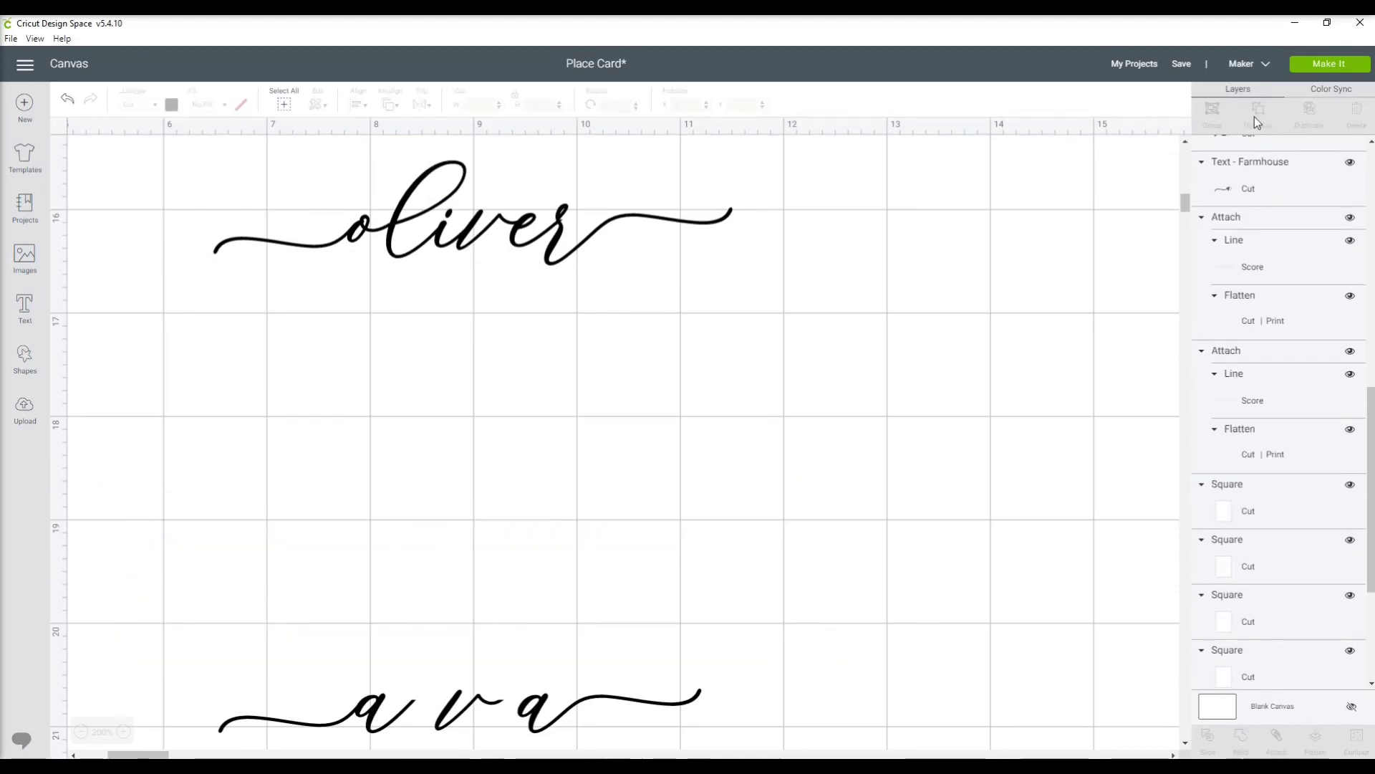
Slide the ungrouped letters of the next guest name together until their strokes overlap as one connected word.
{"action": "left_click", "coordinate": [336, 607]}
{"action": "left_click", "coordinate": [450, 609]}
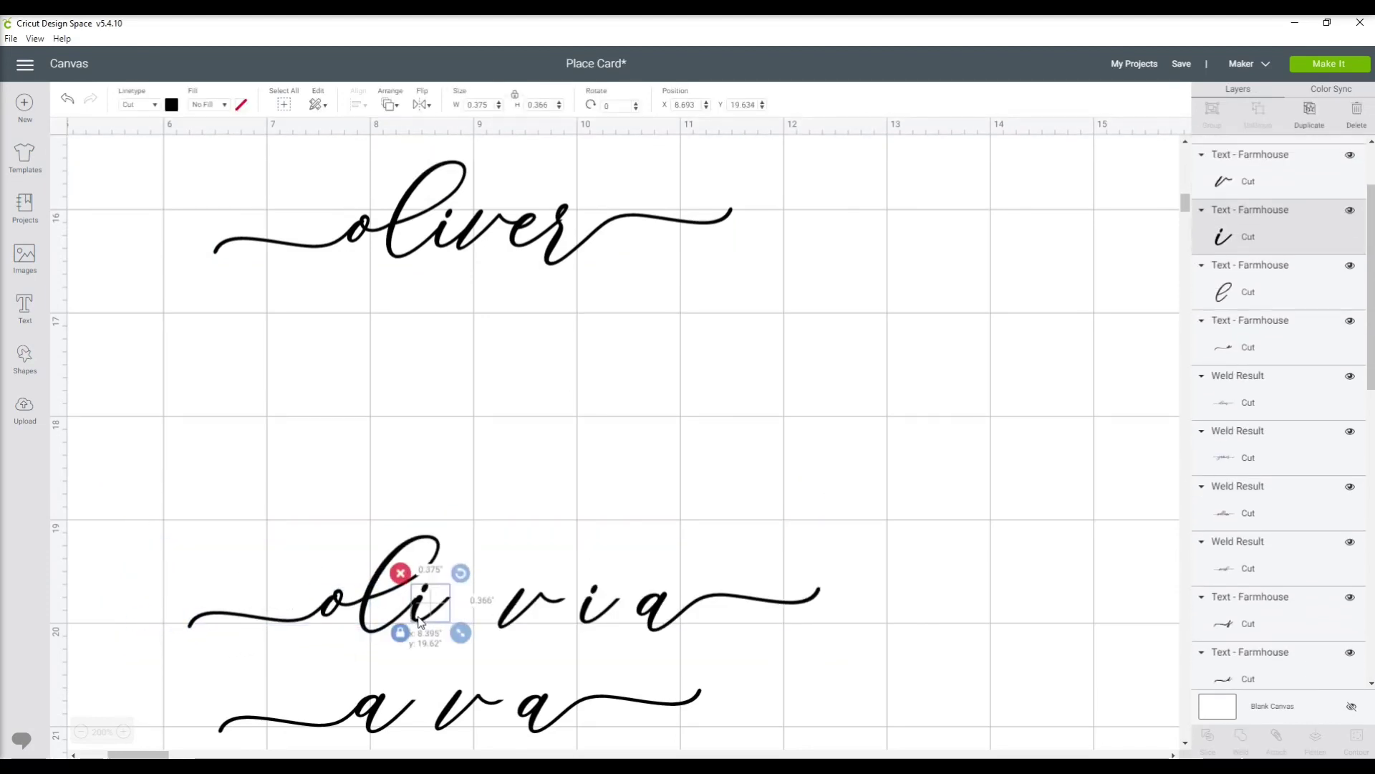
{"action": "left_click_drag", "start_coordinate": [534, 609], "coordinate": [465, 608]}
{"action": "left_click_drag", "start_coordinate": [593, 615], "coordinate": [518, 612]}
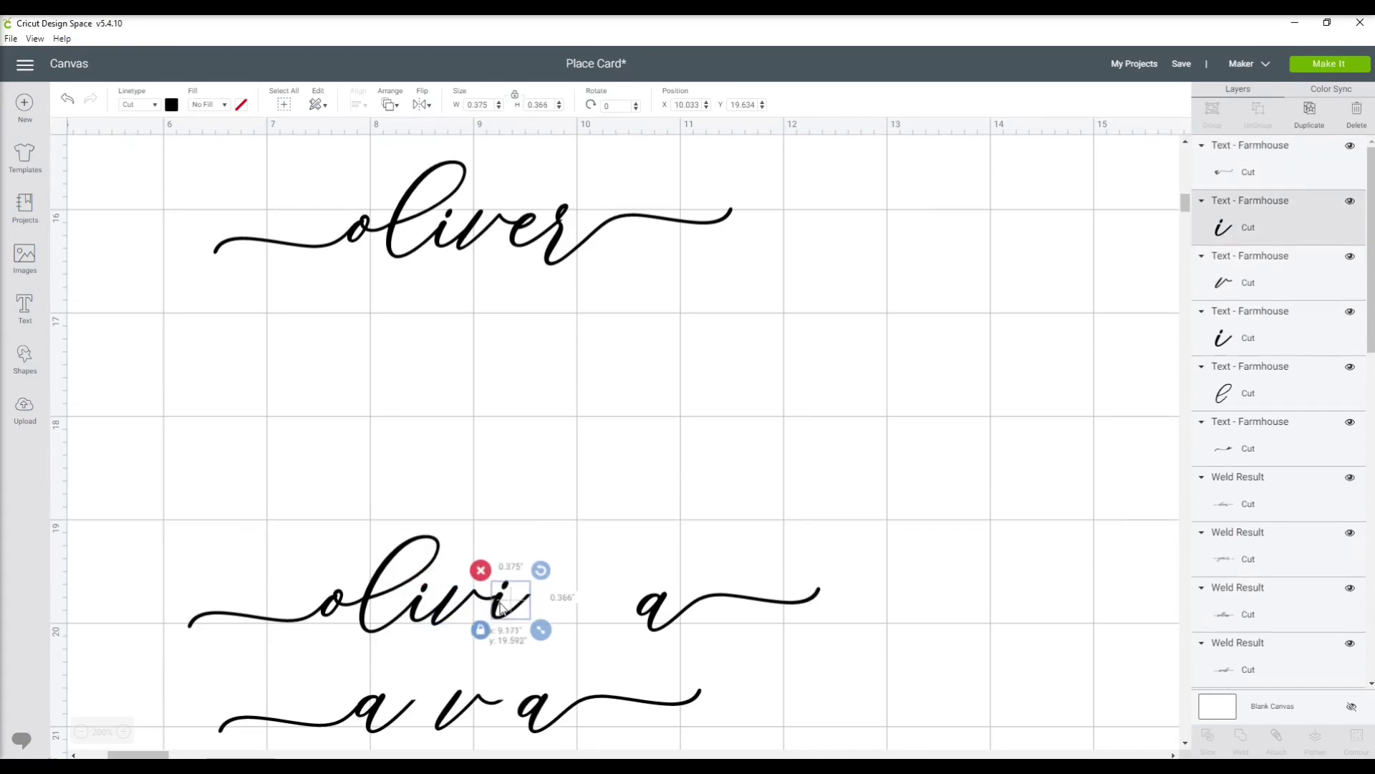
{"action": "left_click_drag", "start_coordinate": [680, 610], "coordinate": [566, 609]}
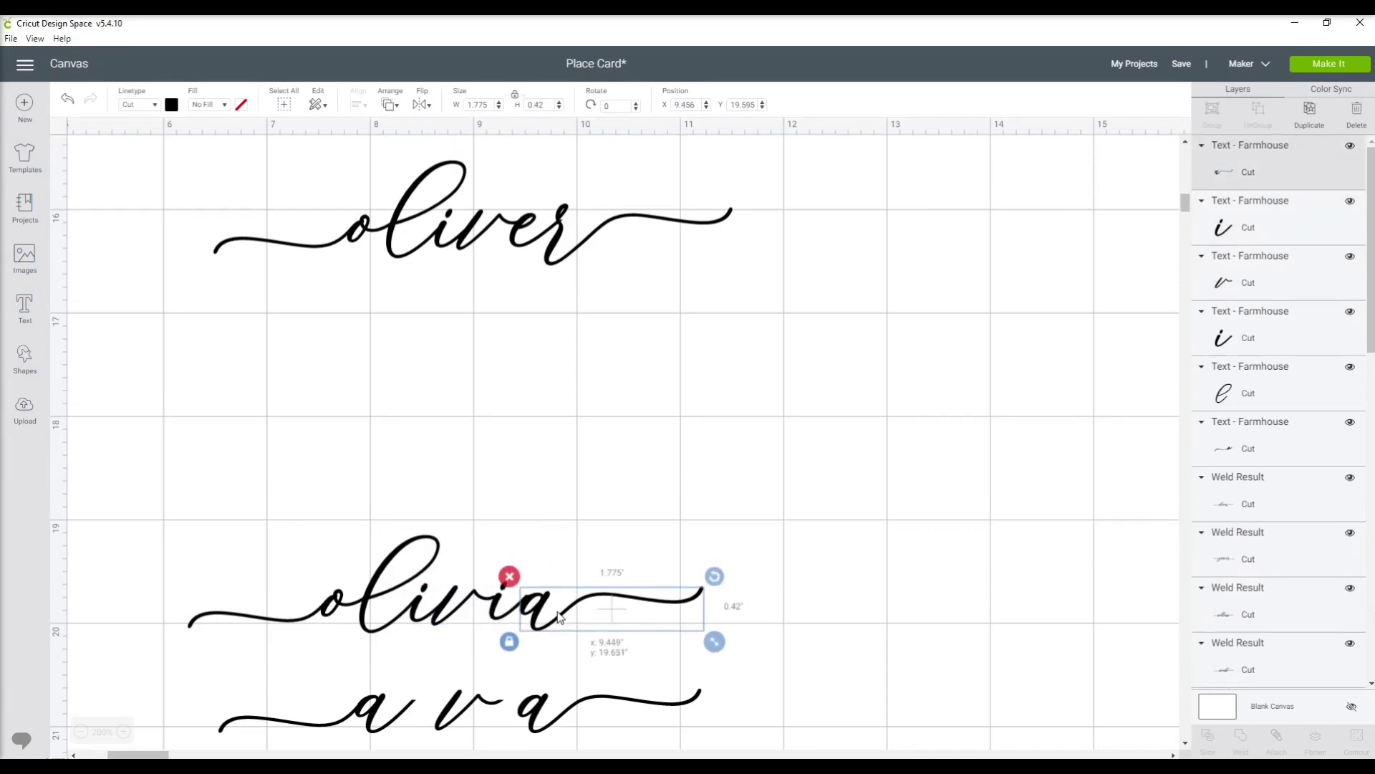
Adjust the opening o so the l loop stays open, weld the letters into one word, and move it up.
{"action": "left_click_drag", "start_coordinate": [814, 600], "coordinate": [244, 613]}
{"action": "left_click", "coordinate": [622, 608]}
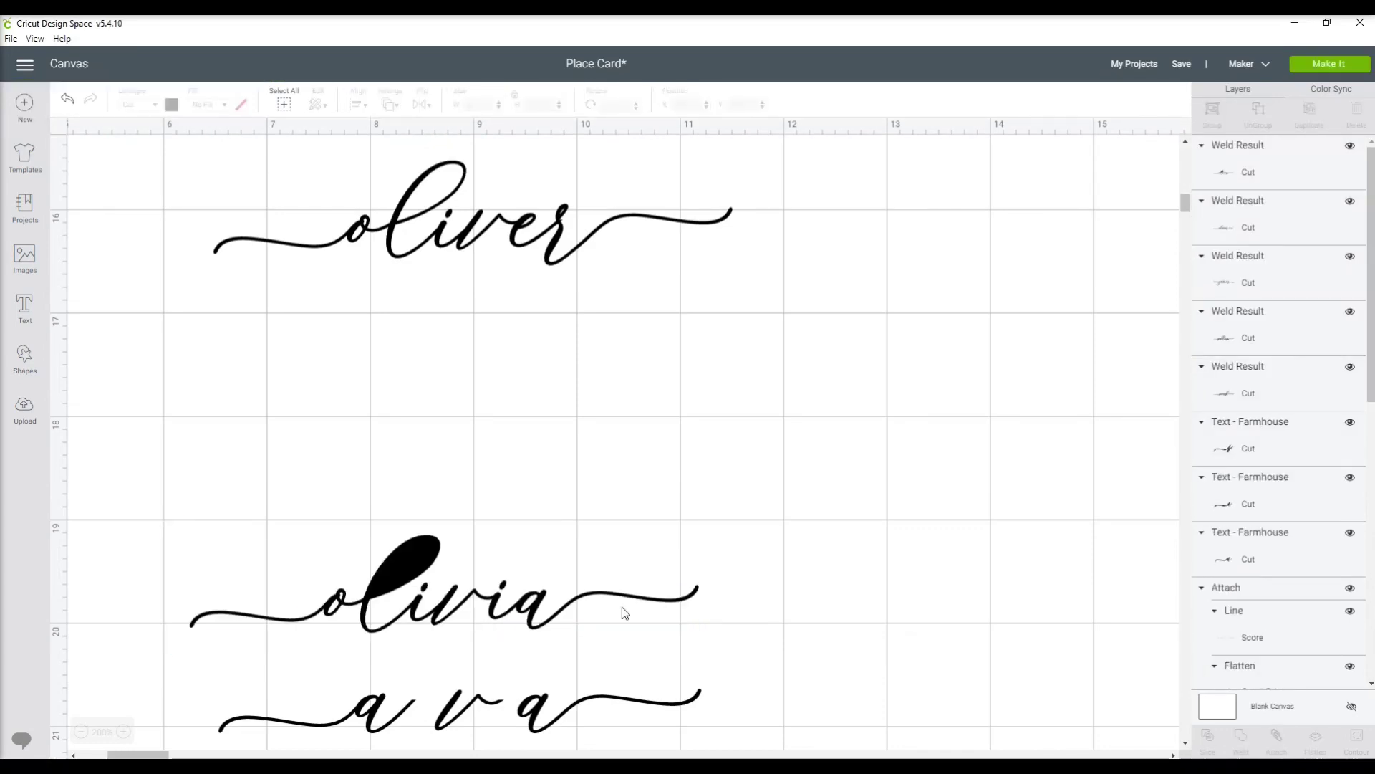
{"action": "left_click_drag", "start_coordinate": [329, 608], "coordinate": [326, 609]}
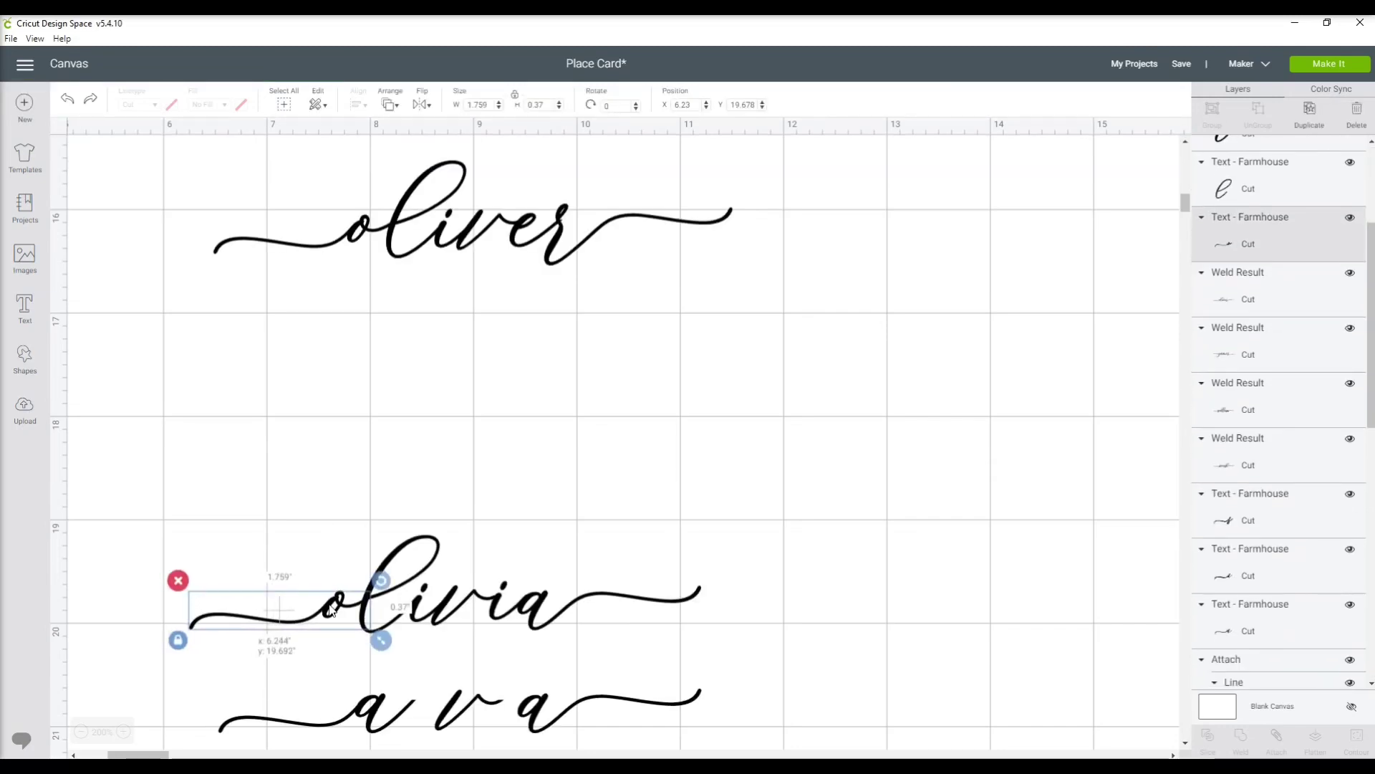
{"action": "left_click_drag", "start_coordinate": [166, 515], "coordinate": [706, 648]}
{"action": "left_click", "coordinate": [1242, 746]}
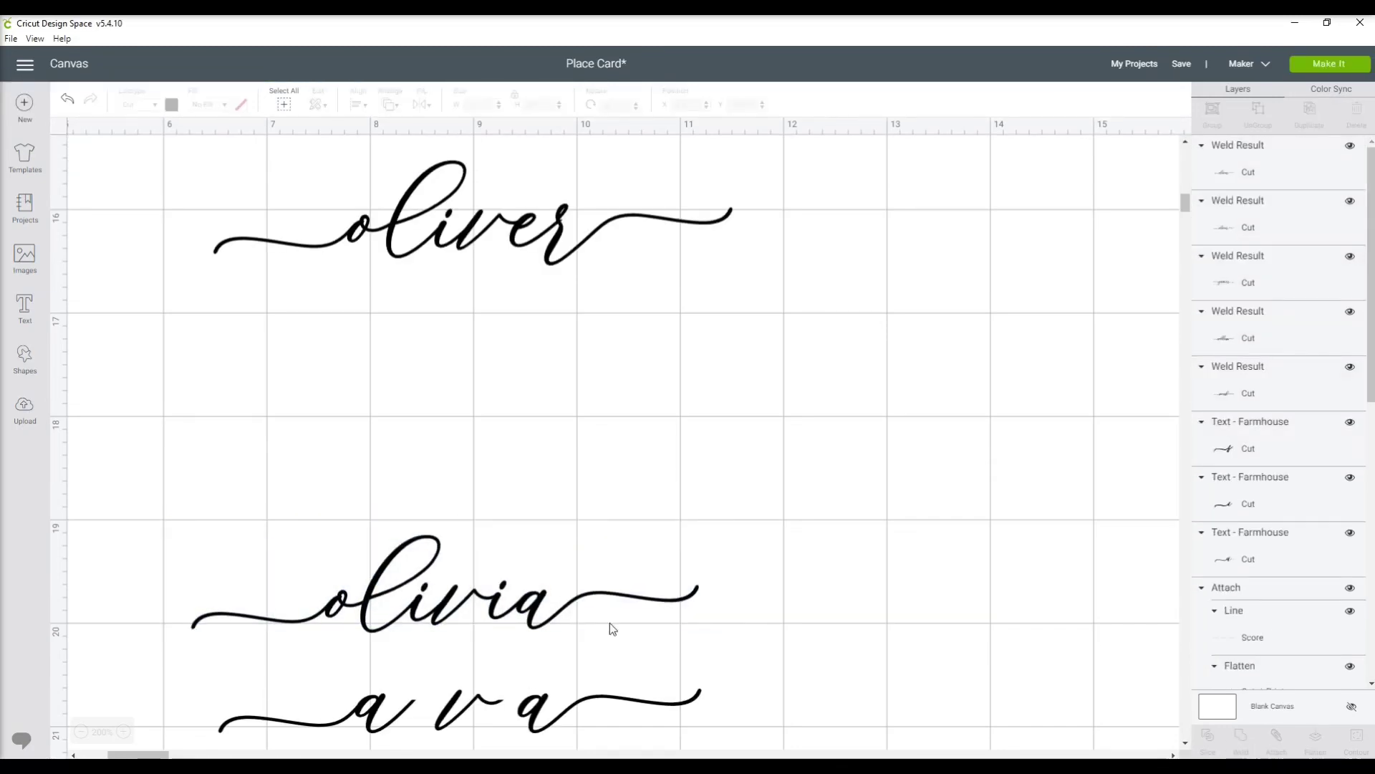
{"action": "left_click_drag", "start_coordinate": [609, 621], "coordinate": [652, 359]}
Trim the first two guest names to their rectangles and flatten each into a printable 3 × 4 inch card.
{"action": "scroll", "coordinate": [544, 477], "scroll_direction": "up", "scroll_amount": 10}
{"action": "scroll", "coordinate": [583, 480], "scroll_direction": "down", "scroll_amount": 3}
{"action": "scroll", "coordinate": [66, 708], "scroll_direction": "down", "scroll_amount": 3}
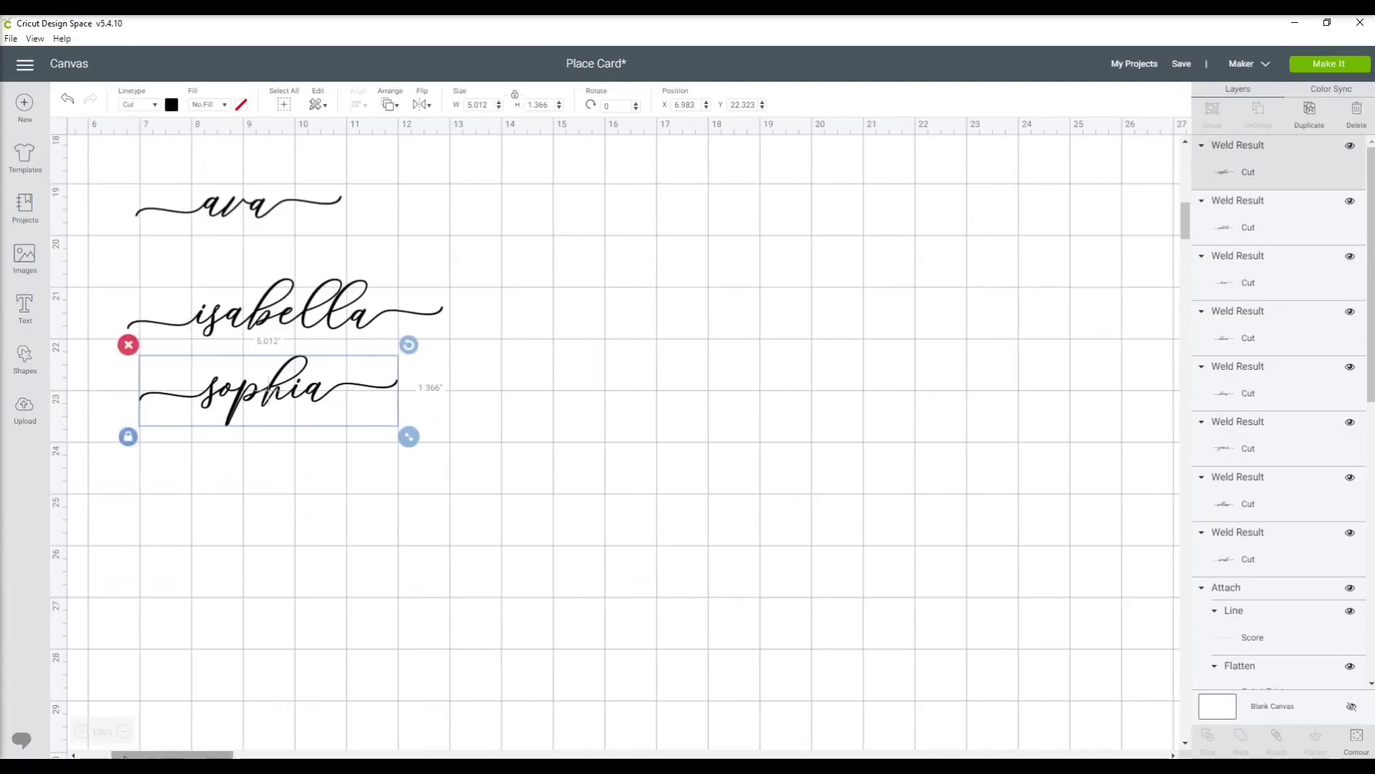
{"action": "scroll", "coordinate": [476, 562], "scroll_direction": "left", "scroll_amount": 2}
{"action": "scroll", "coordinate": [477, 563], "scroll_direction": "down", "scroll_amount": 5}
{"action": "left_click", "coordinate": [301, 457]}
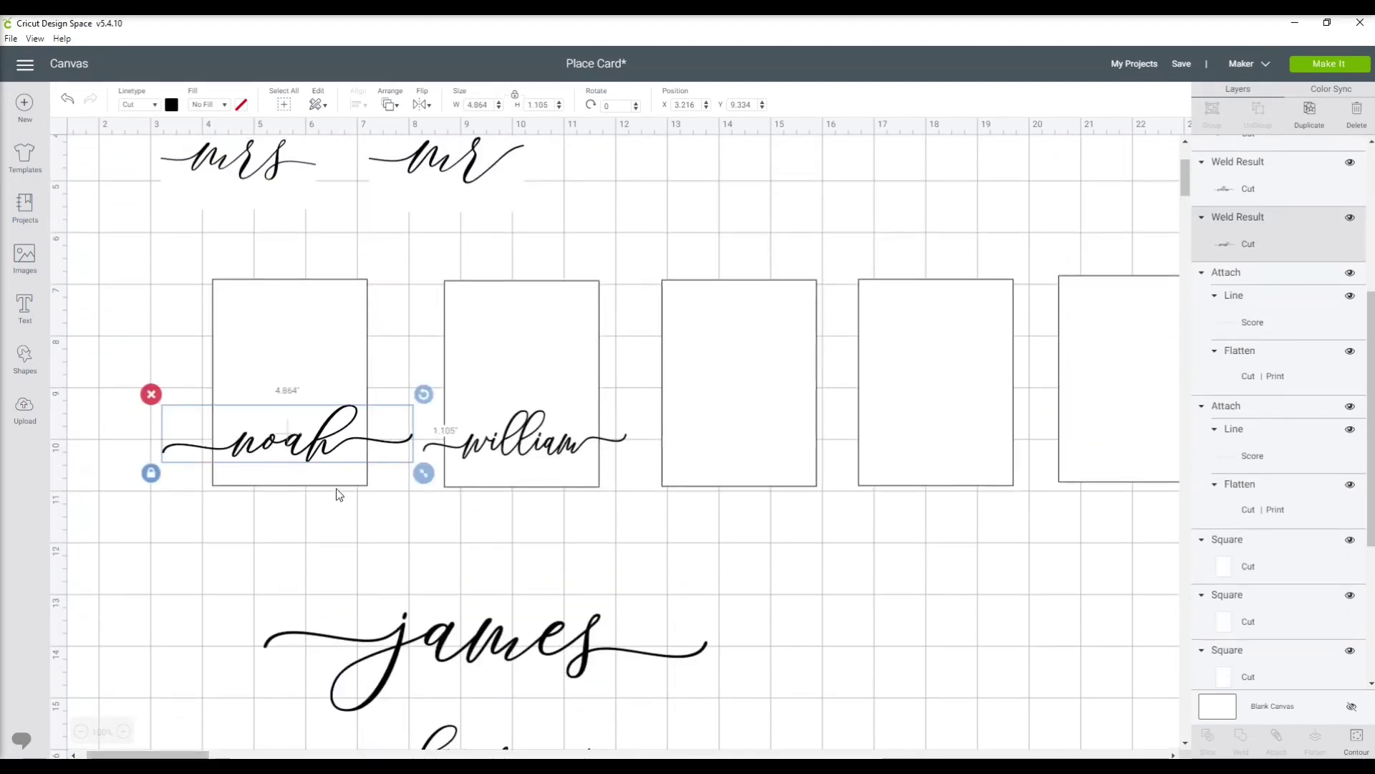
{"action": "scroll", "coordinate": [337, 488], "scroll_direction": "up", "scroll_amount": 2}
{"action": "left_click", "coordinate": [323, 625], "text": "shift"}
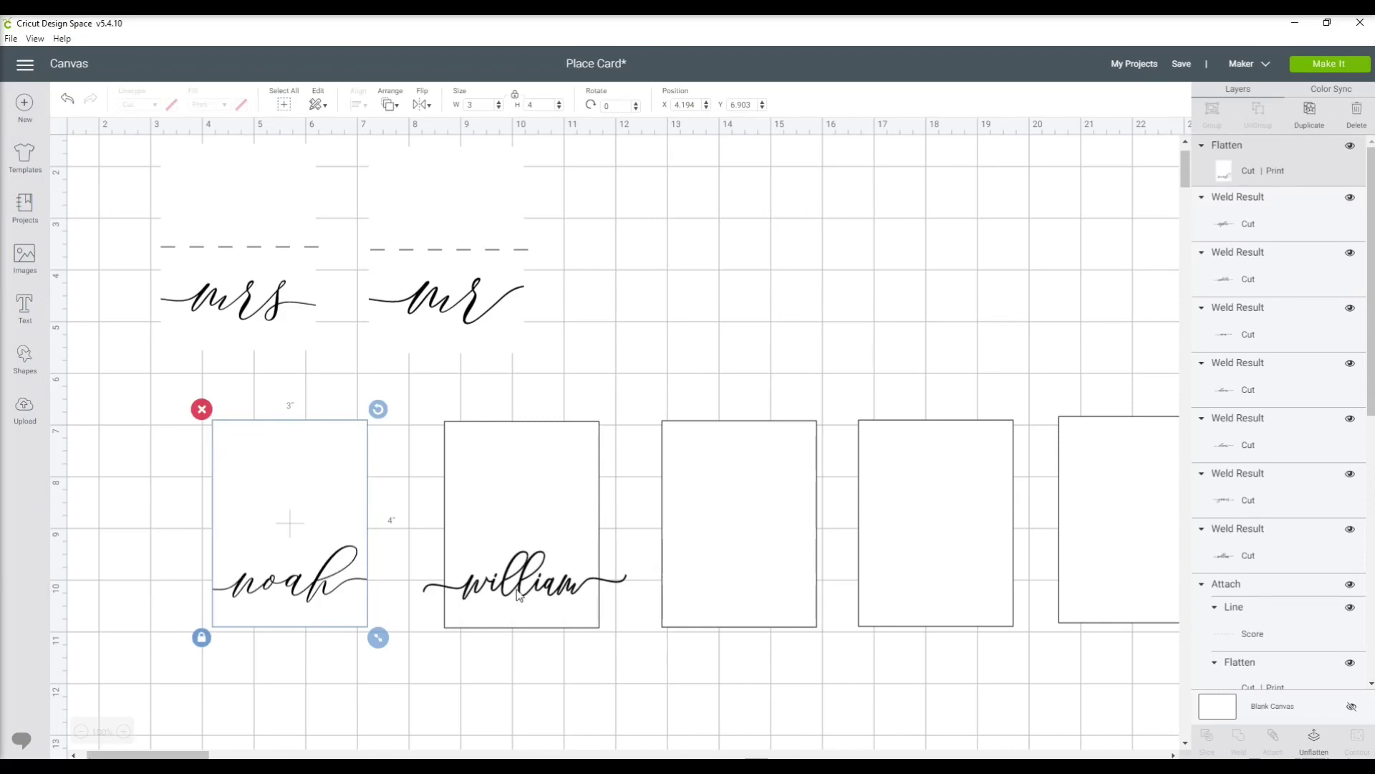
{"action": "left_click_drag", "start_coordinate": [630, 648], "coordinate": [412, 404]}
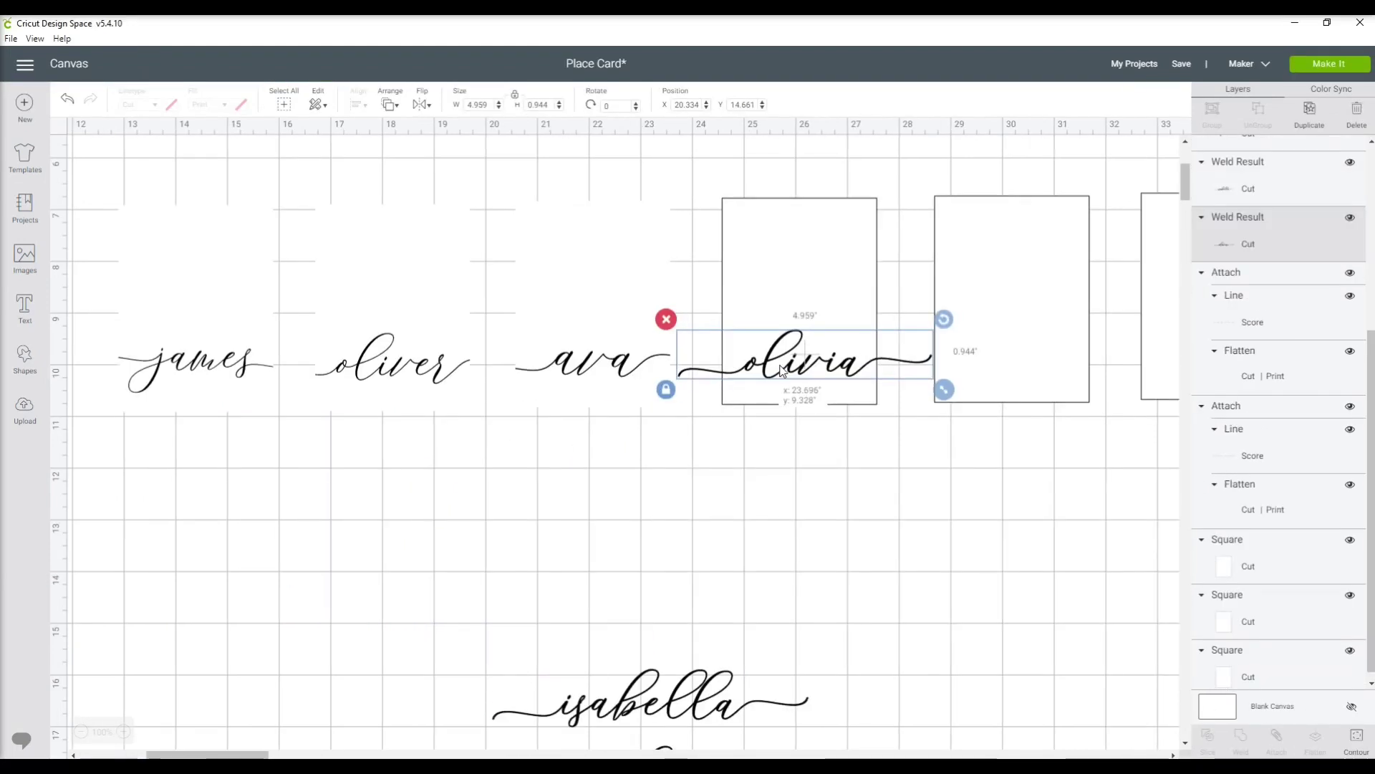
Slice the name on the sixth rectangle, delete its overhanging flourish ends, and flatten the pieces into a printable card.
{"action": "left_click_drag", "start_coordinate": [670, 188], "coordinate": [960, 502]}
{"action": "left_click", "coordinate": [1207, 738]}
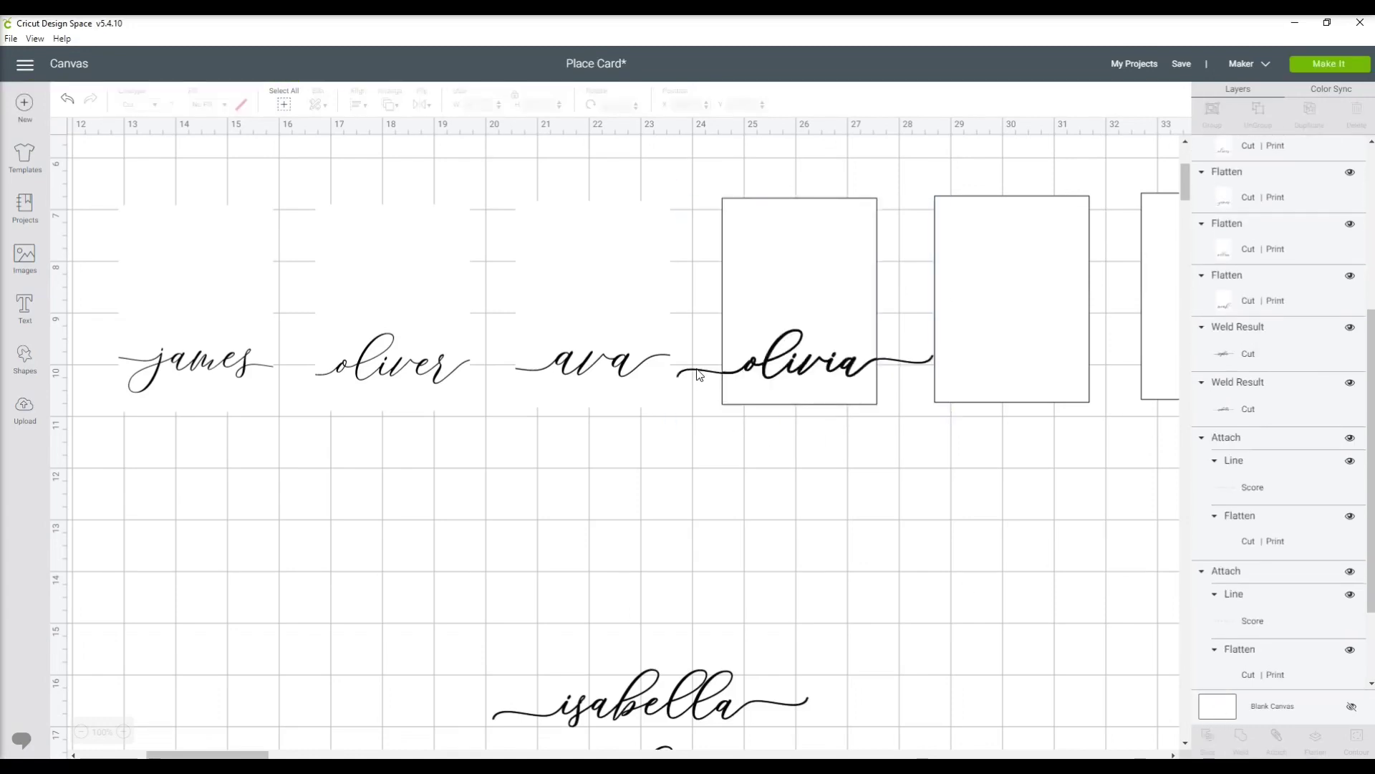
{"action": "left_click_drag", "start_coordinate": [909, 362], "coordinate": [910, 512]}
{"action": "key", "text": "Delete"}
{"action": "left_click", "coordinate": [1238, 256]}
{"action": "left_click", "coordinate": [1311, 747]}
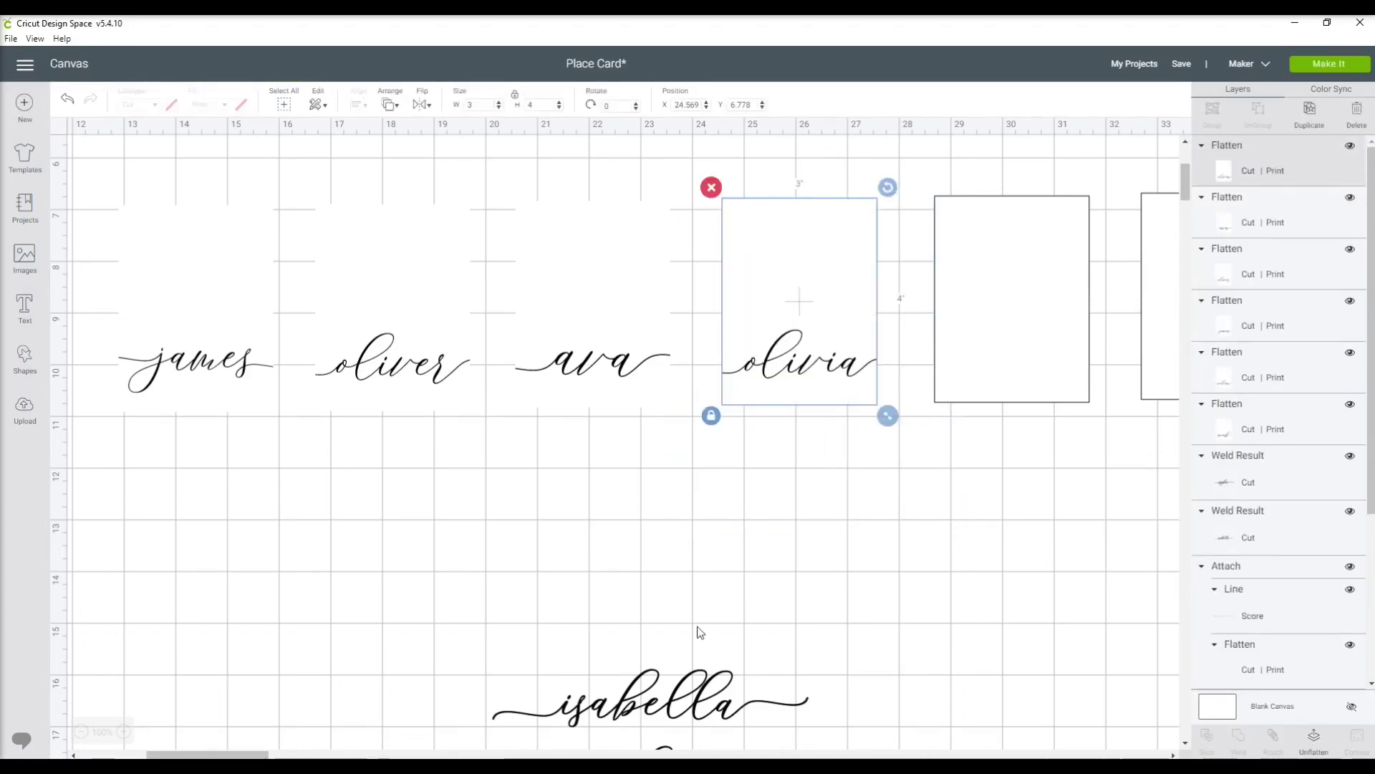
Move the next guest name onto the seventh guest rectangle, scale it down slightly, and position it across the rectangle's lower half.
{"action": "left_click_drag", "start_coordinate": [624, 702], "coordinate": [990, 349]}
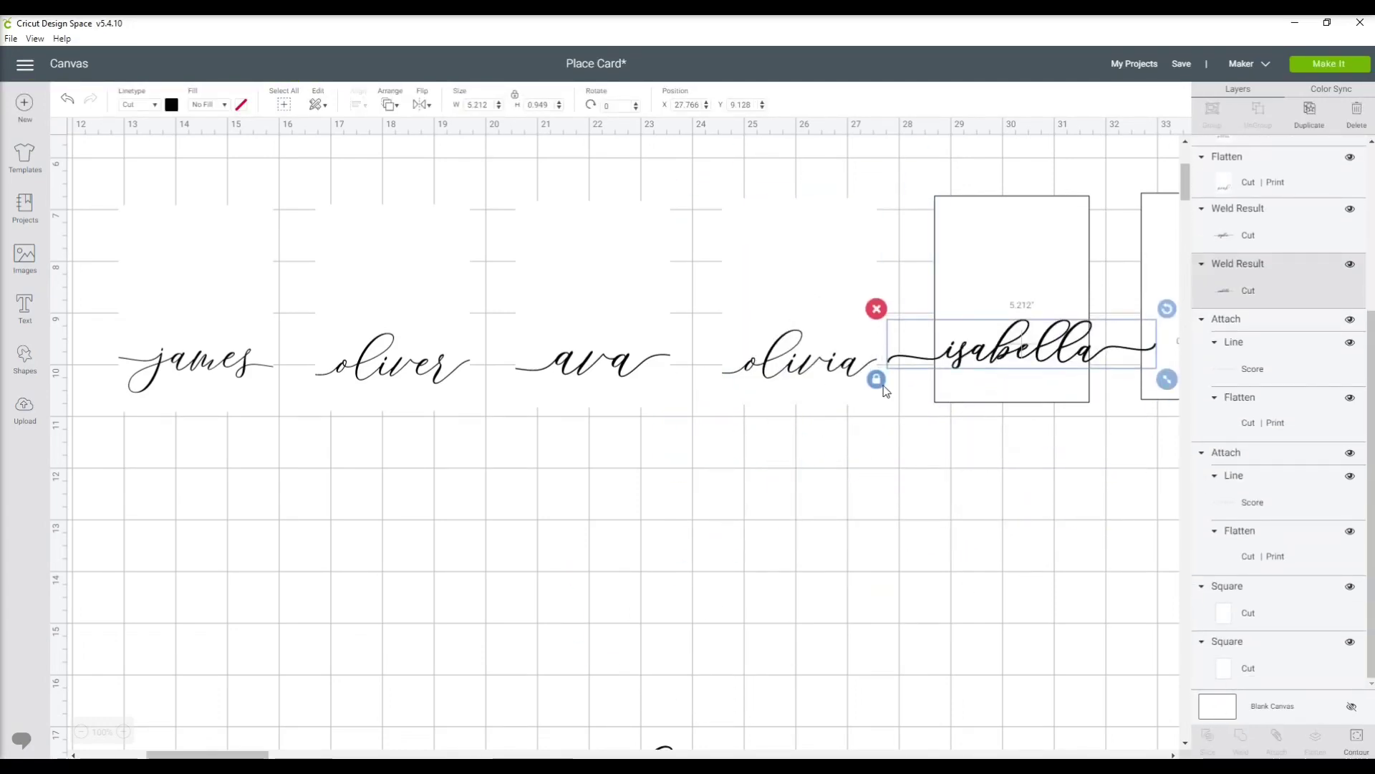
{"action": "left_click_drag", "start_coordinate": [1167, 380], "coordinate": [1136, 385]}
{"action": "left_click_drag", "start_coordinate": [1012, 361], "coordinate": [1029, 372]}
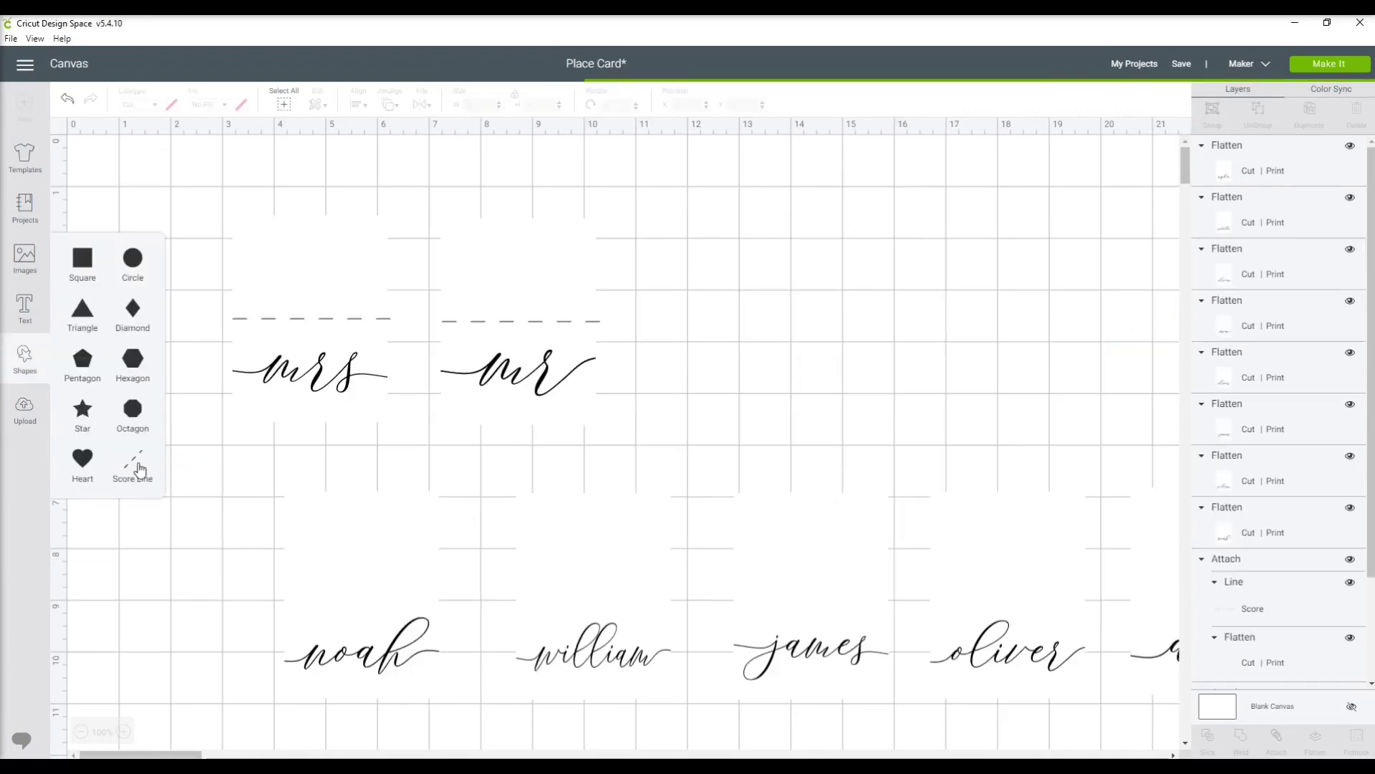
Add a score line, rotate it 90 degrees, and place it across the middle of the first guest card above the name.
{"action": "left_click", "coordinate": [136, 465]}
{"action": "left_click", "coordinate": [146, 244]}
{"action": "left_click", "coordinate": [146, 243]}
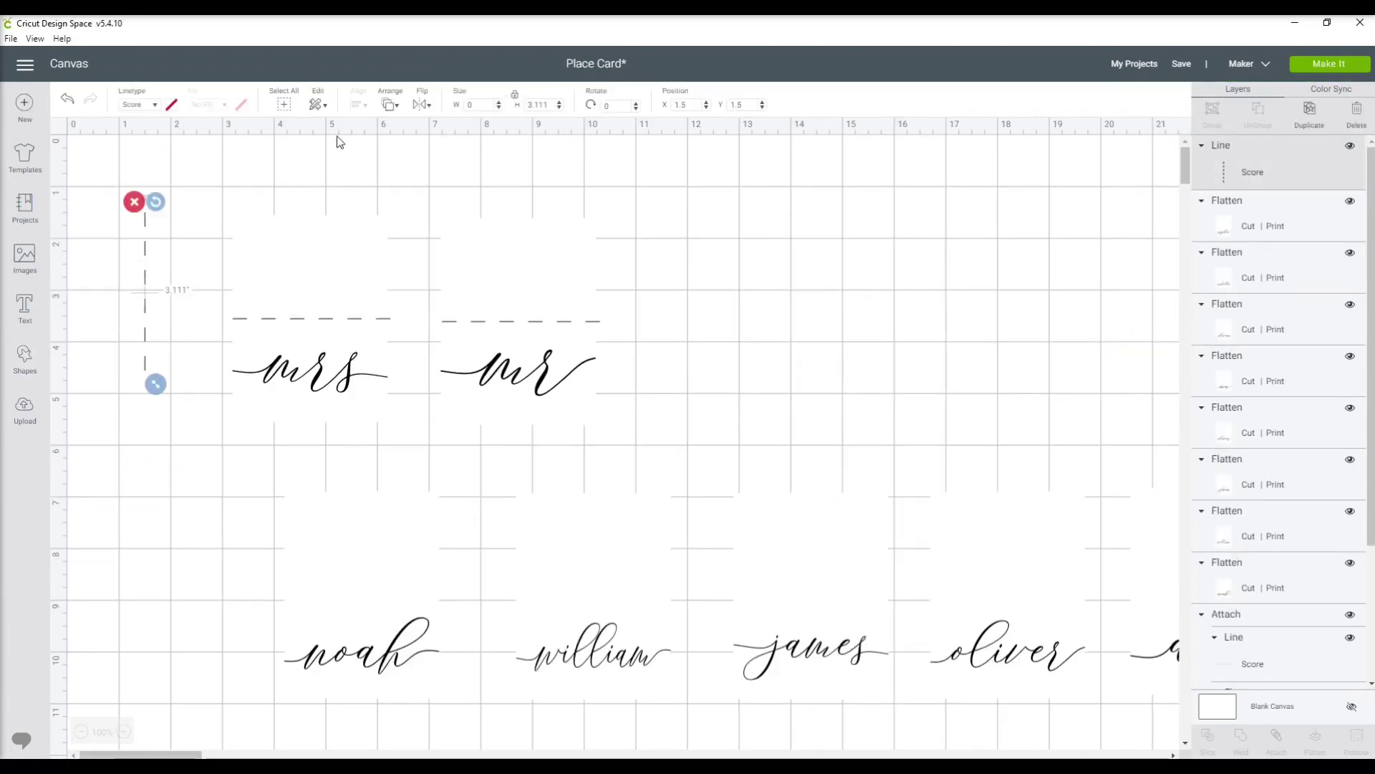
{"action": "type", "text": "90"}
{"action": "key", "text": "Return"}
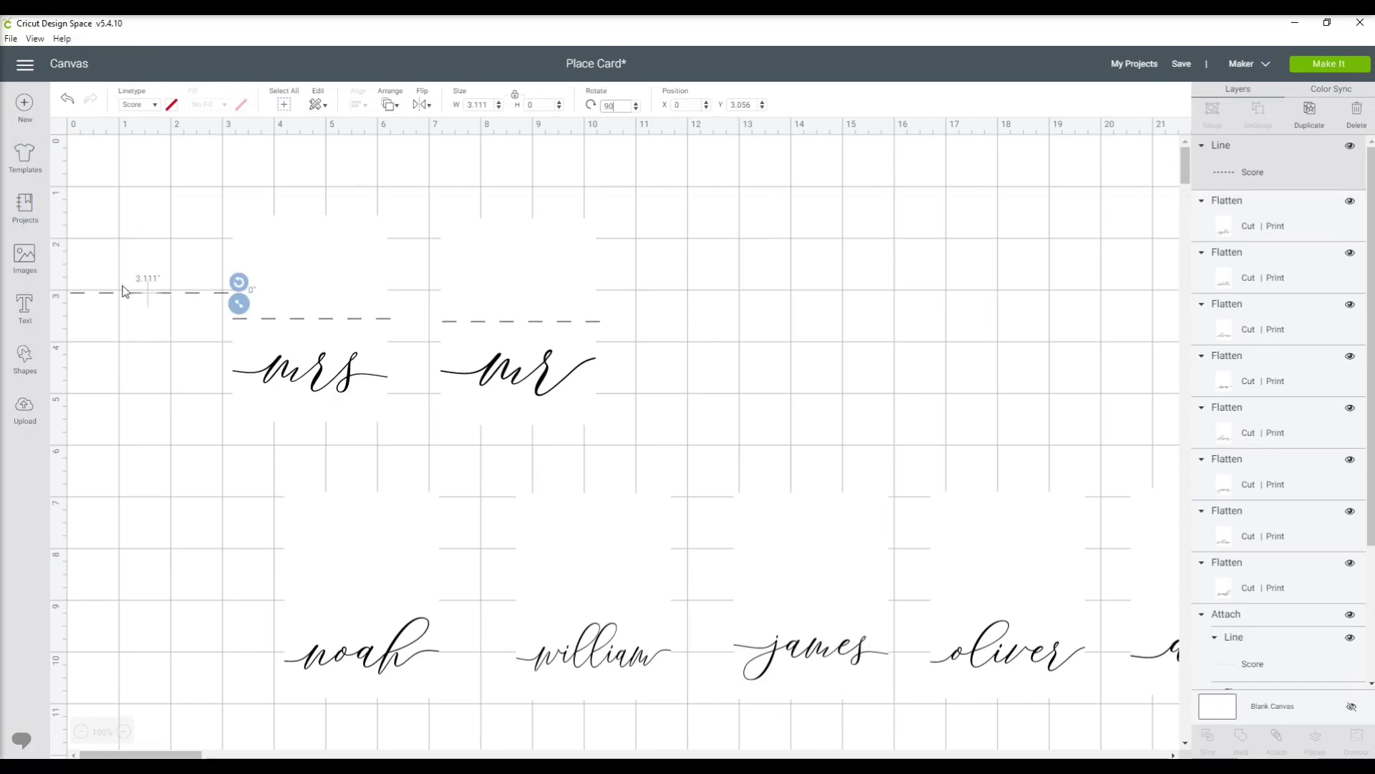
{"action": "left_click_drag", "start_coordinate": [126, 292], "coordinate": [348, 594]}
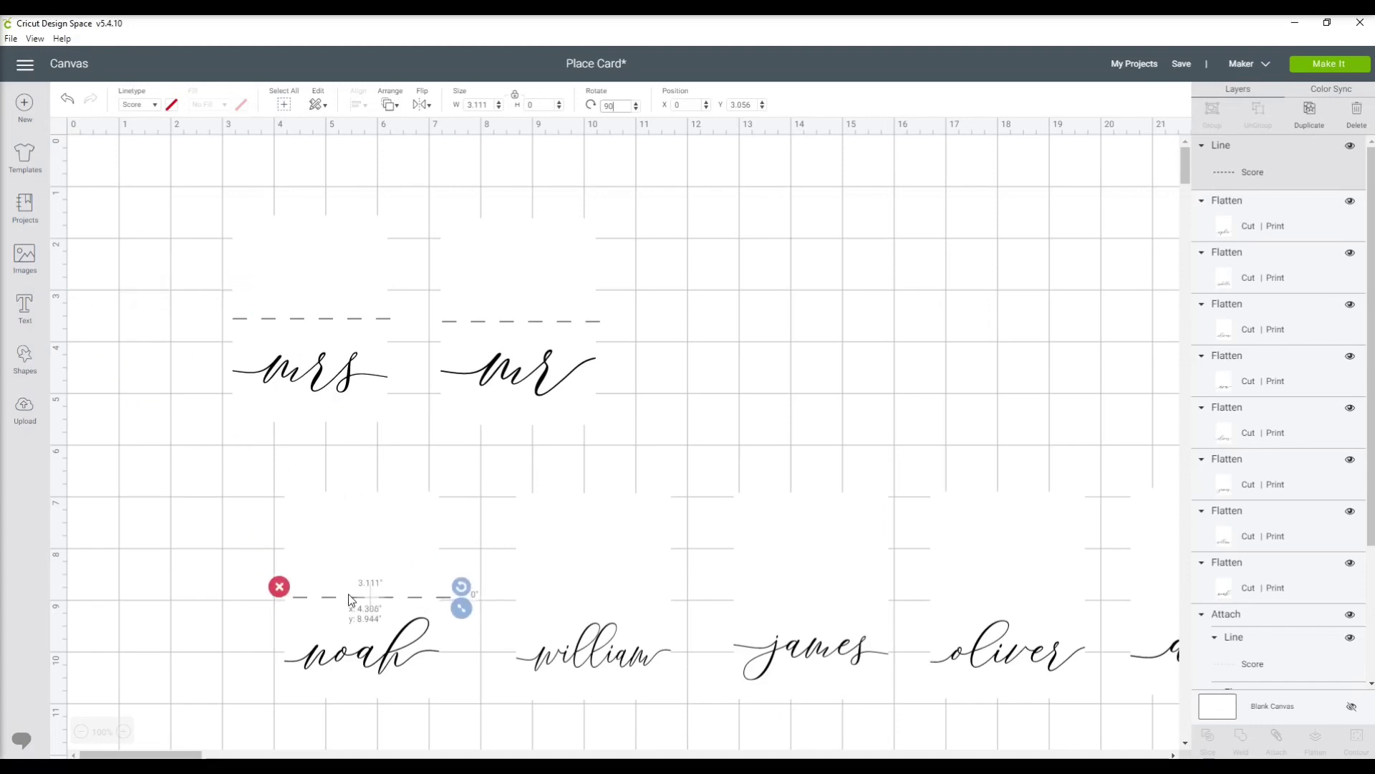
Duplicate the horizontal score line to get copies for the other guest cards.
{"action": "left_click", "coordinate": [1311, 121]}
{"action": "left_click", "coordinate": [1311, 122]}
{"action": "left_click", "coordinate": [1311, 122]}
{"action": "left_click", "coordinate": [1311, 122]}
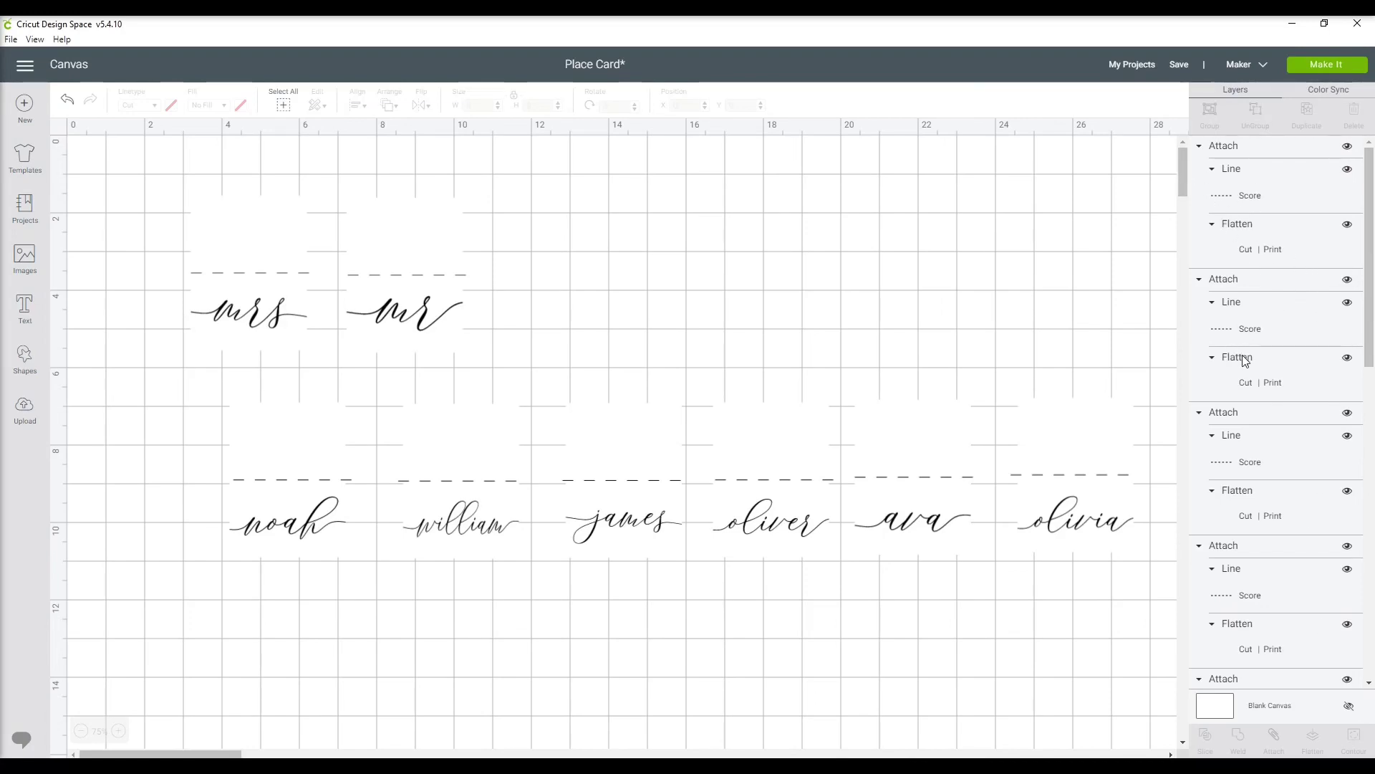
Check through the layers that each score line is attached to its flattened card, and send the project to be made.
{"action": "scroll", "coordinate": [1245, 360], "scroll_direction": "down", "scroll_amount": 5}
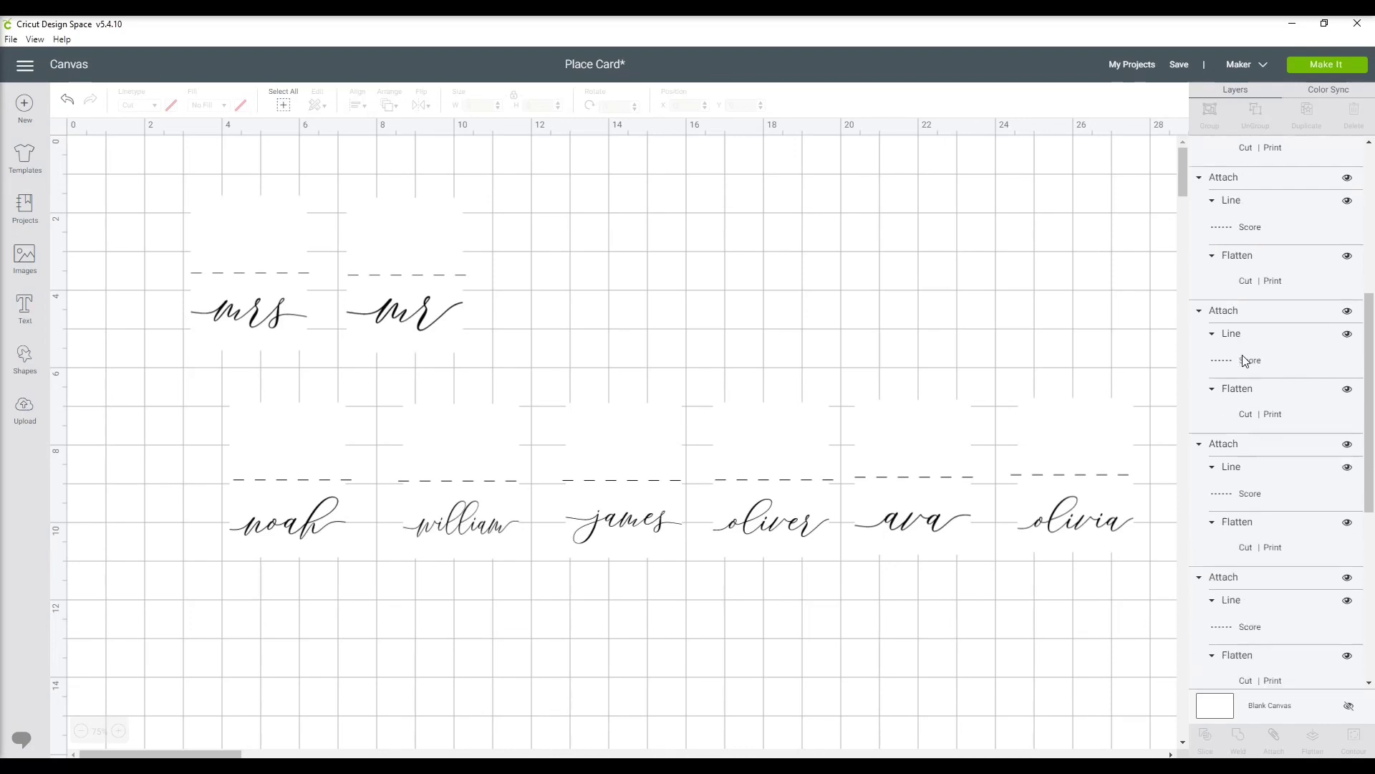
{"action": "scroll", "coordinate": [1245, 361], "scroll_direction": "down", "scroll_amount": 10}
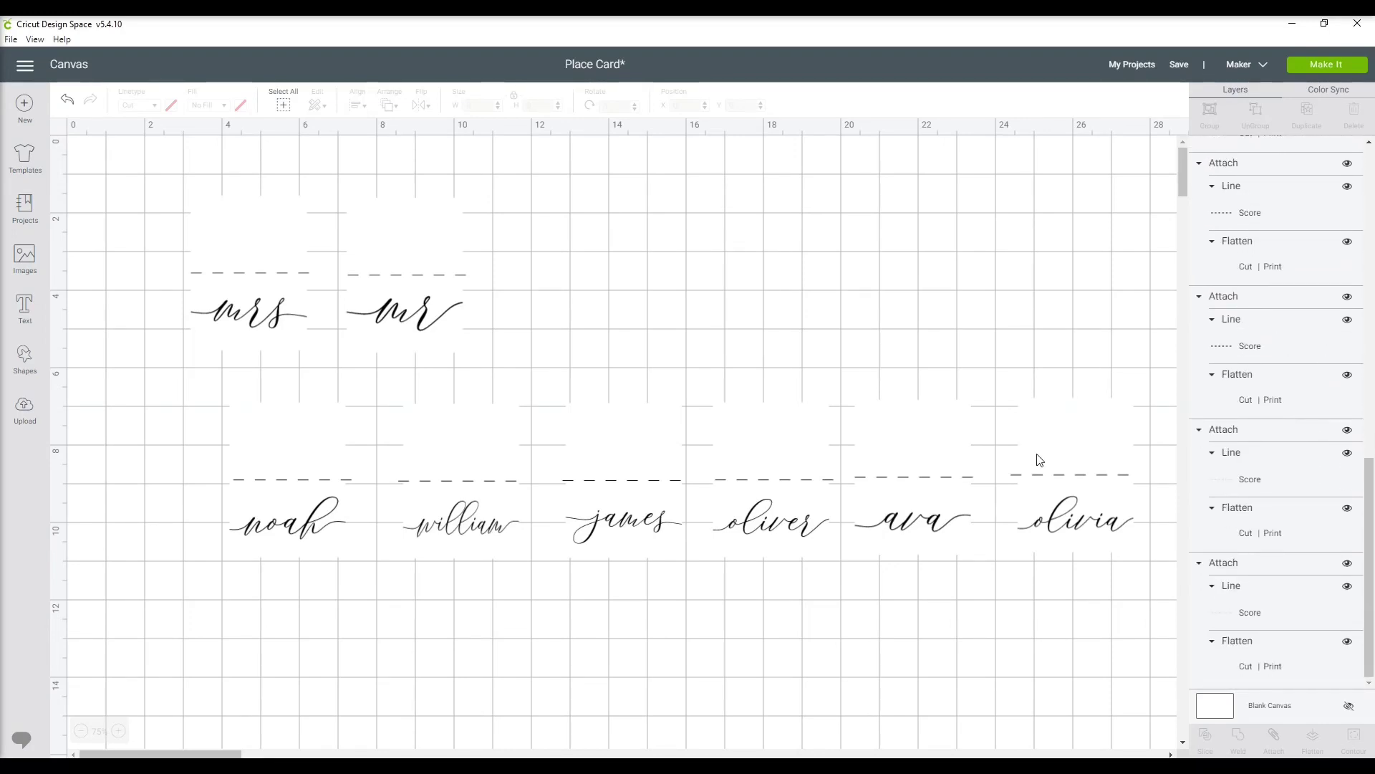
{"action": "mouse_move", "coordinate": [239, 754]}
{"action": "left_mouse_down"}
{"action": "mouse_move", "coordinate": [294, 754]}
{"action": "mouse_move", "coordinate": [230, 742]}
{"action": "left_mouse_up"}
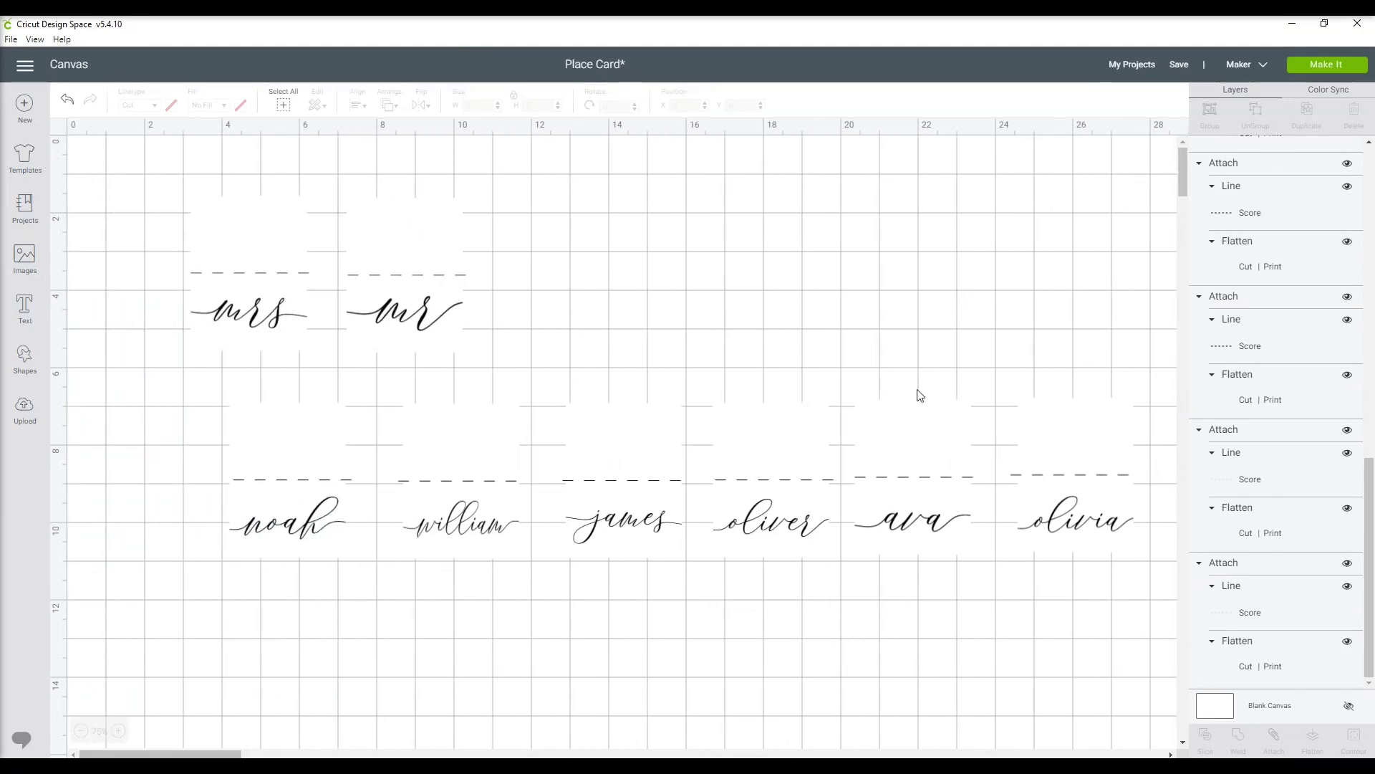
{"action": "left_click", "coordinate": [1325, 66]}
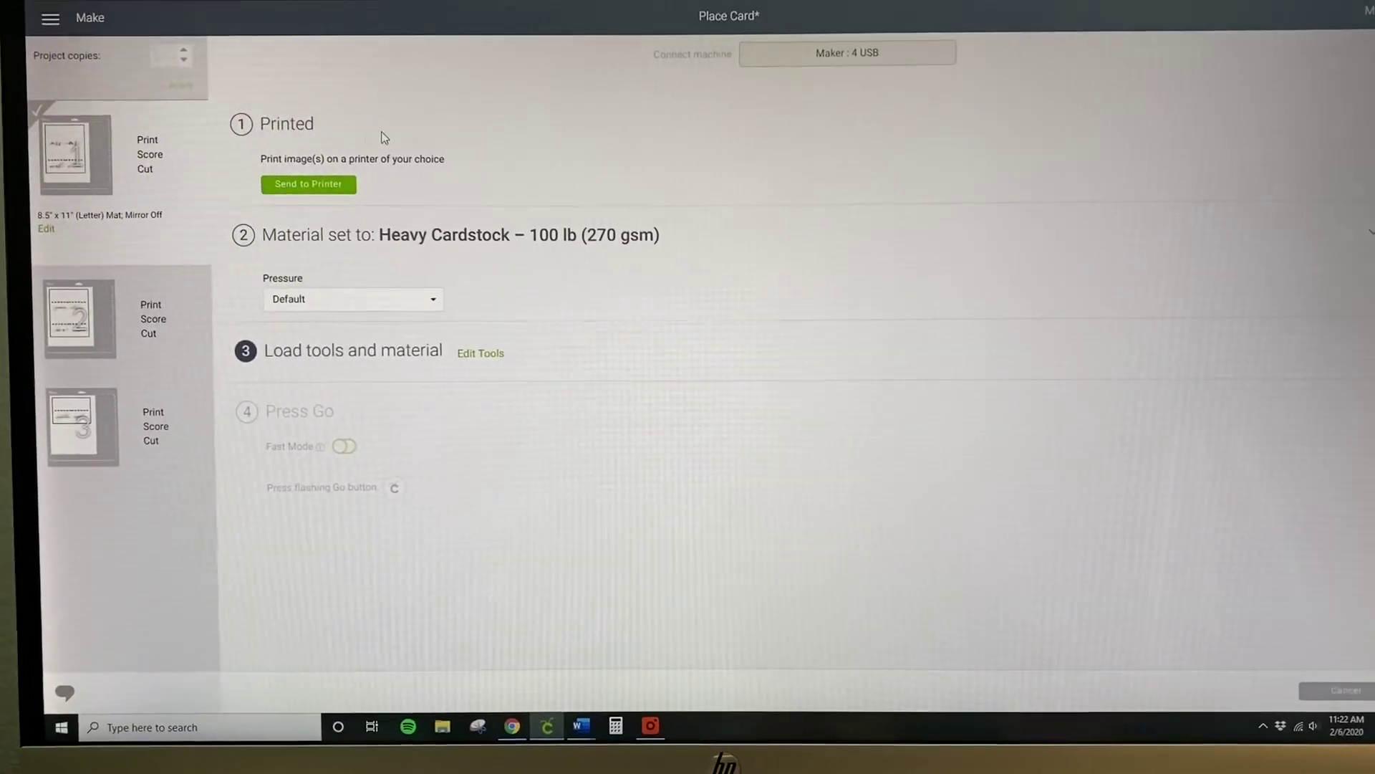
Print one copy of the first mat's cards on the Canon iX6800 series printer with Add Bleed turned off.
{"action": "left_click", "coordinate": [330, 184]}
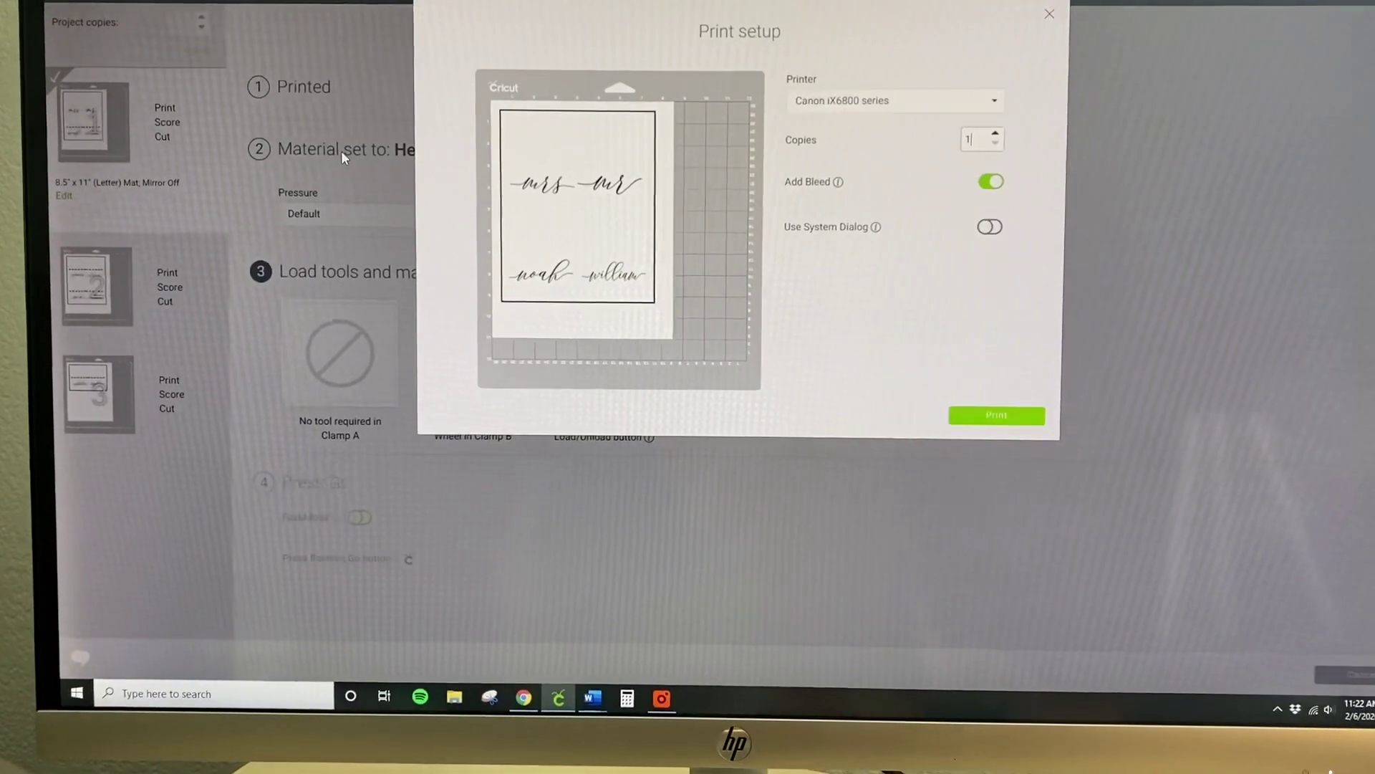
{"action": "left_click", "coordinate": [995, 199]}
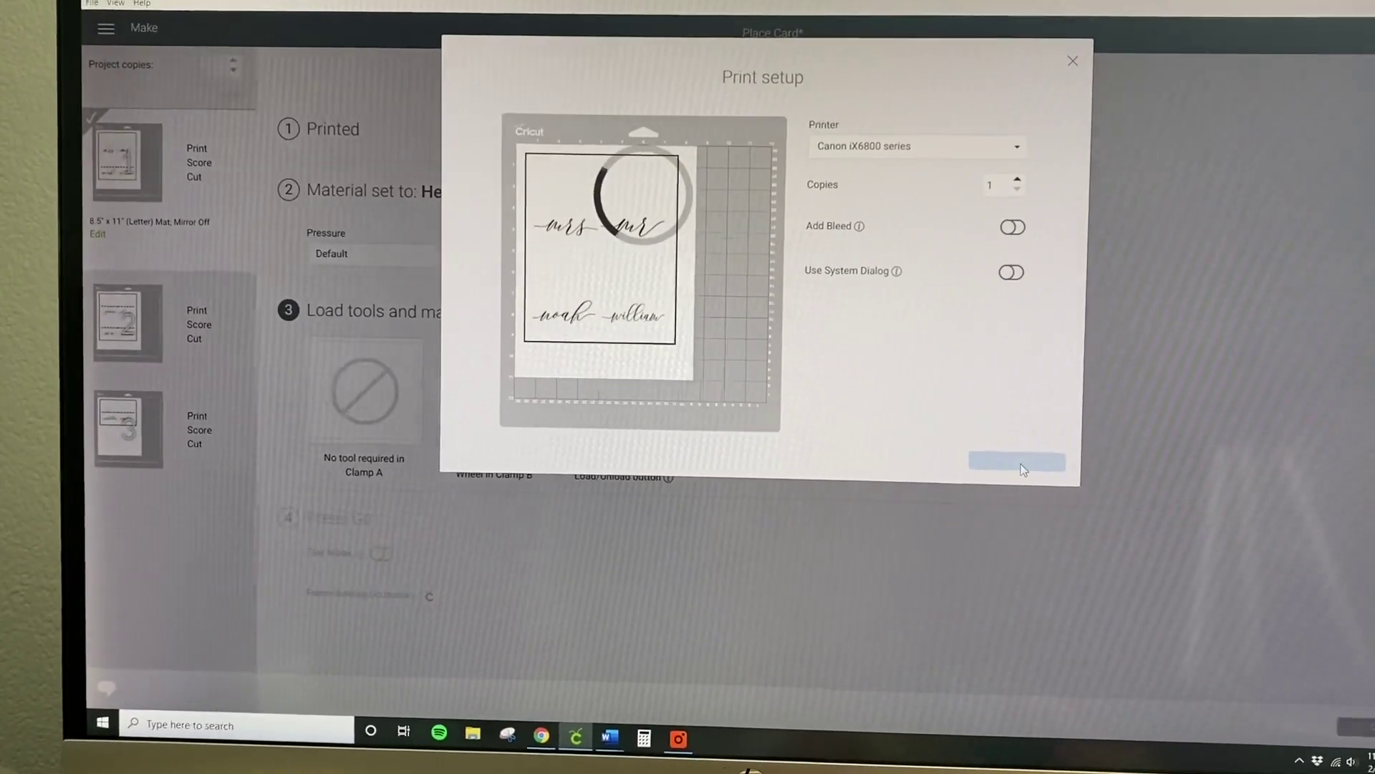
{"action": "left_click", "coordinate": [994, 459]}
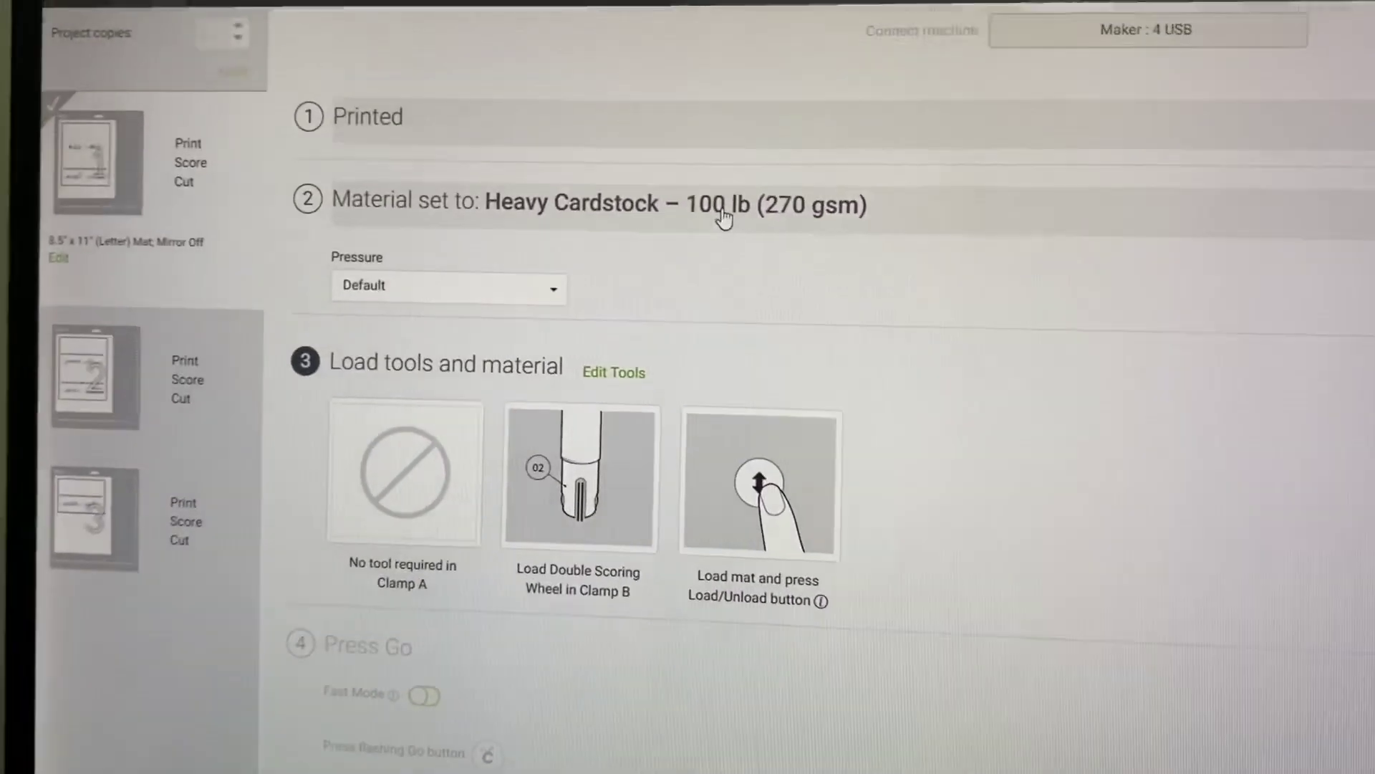
Look through the full list of cutting materials and close it without changing the selected cardstock.
{"action": "left_click", "coordinate": [628, 171]}
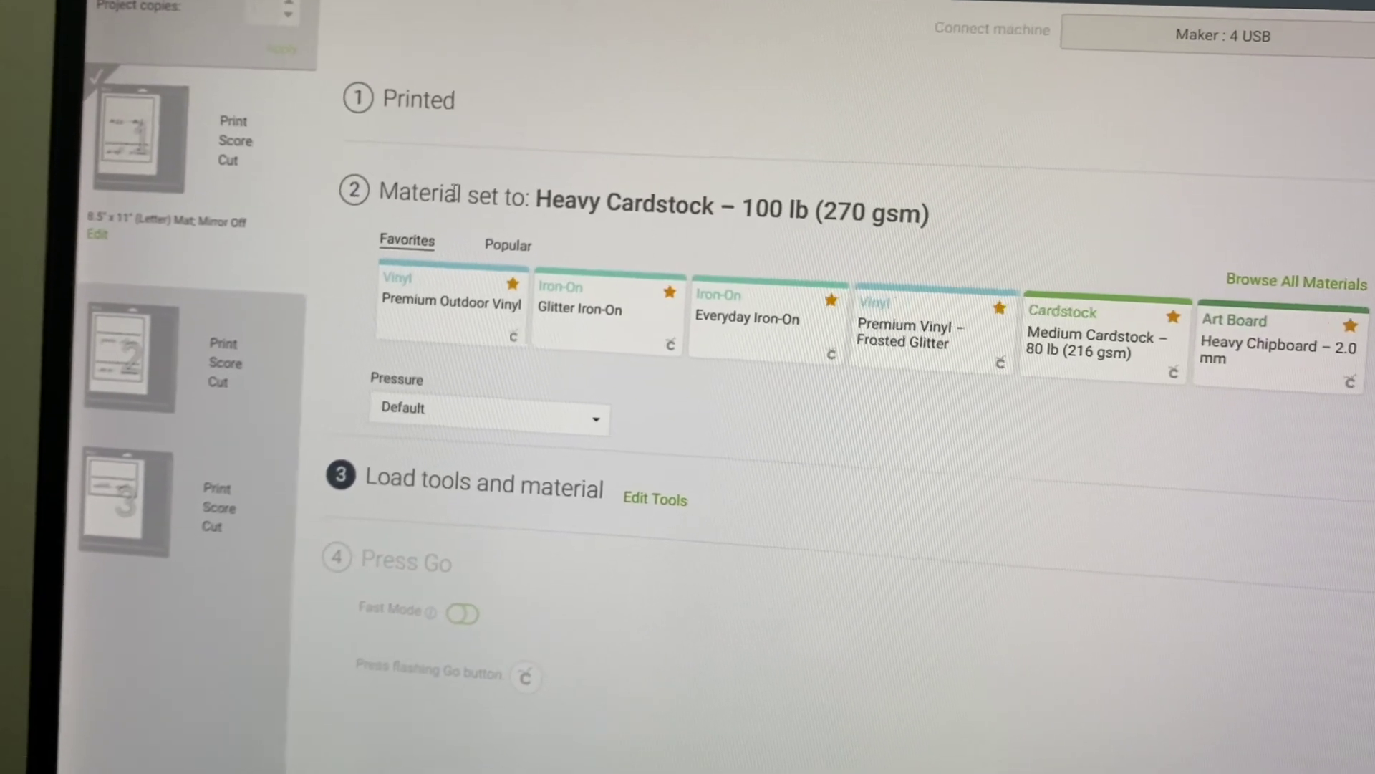
{"action": "left_click", "coordinate": [1265, 282]}
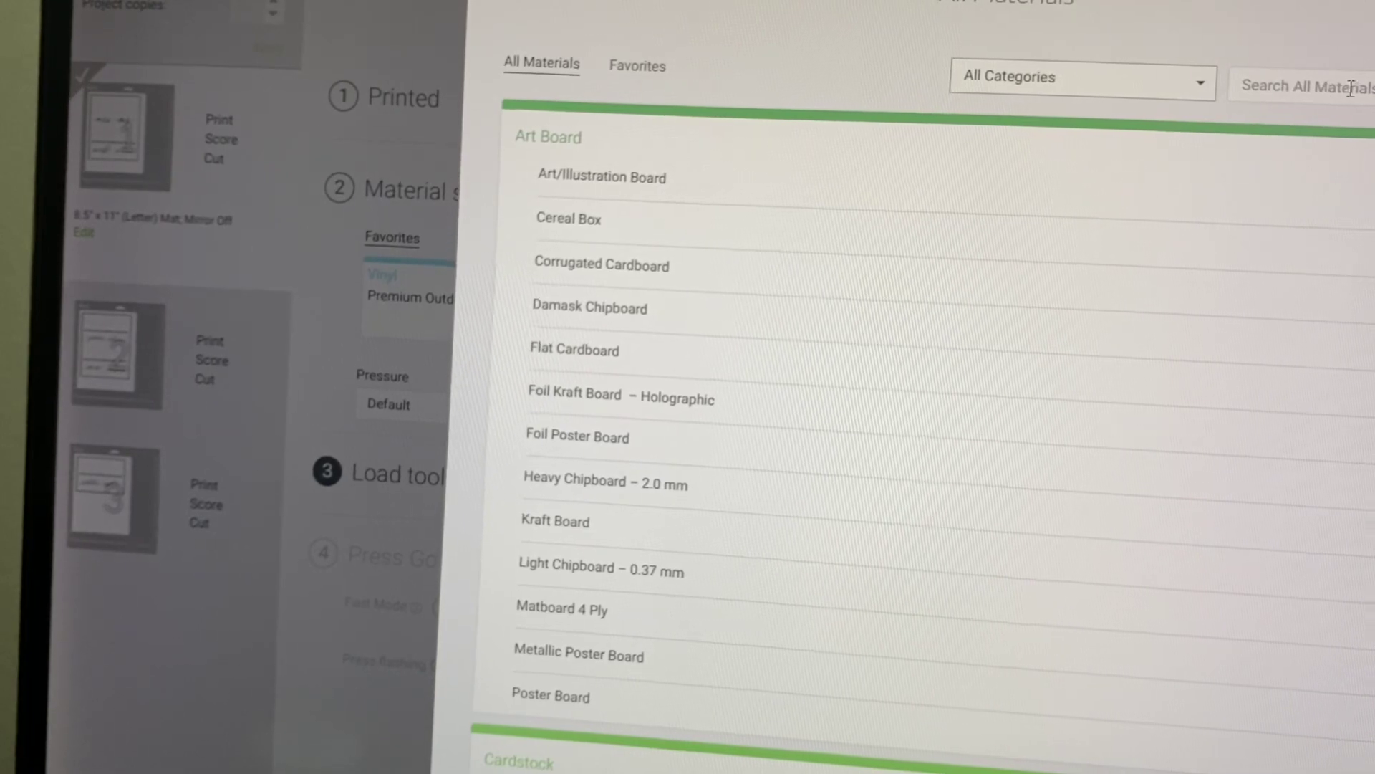
{"action": "key", "text": "Escape"}
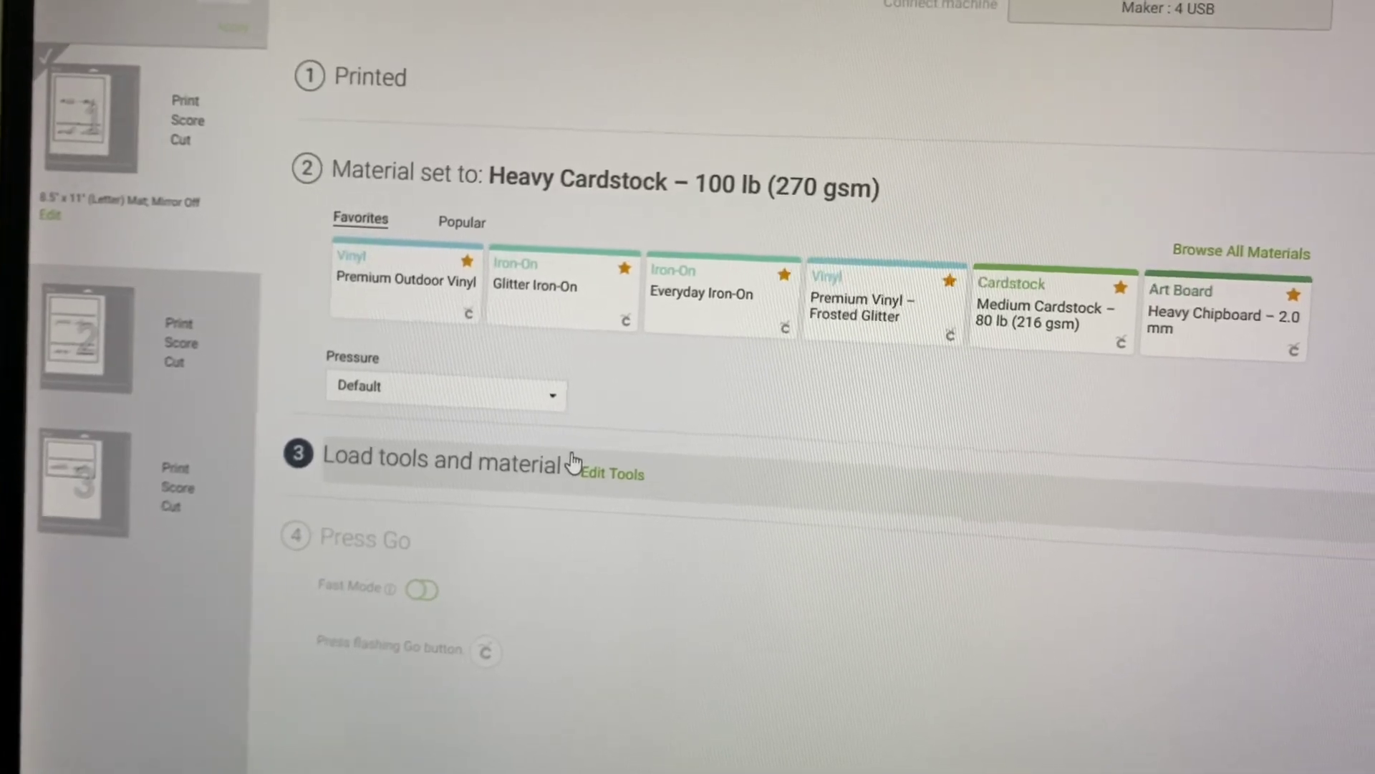
Change the scoring tool for the mat to the Scoring Stylus and apply the tool options.
{"action": "left_click", "coordinate": [619, 475]}
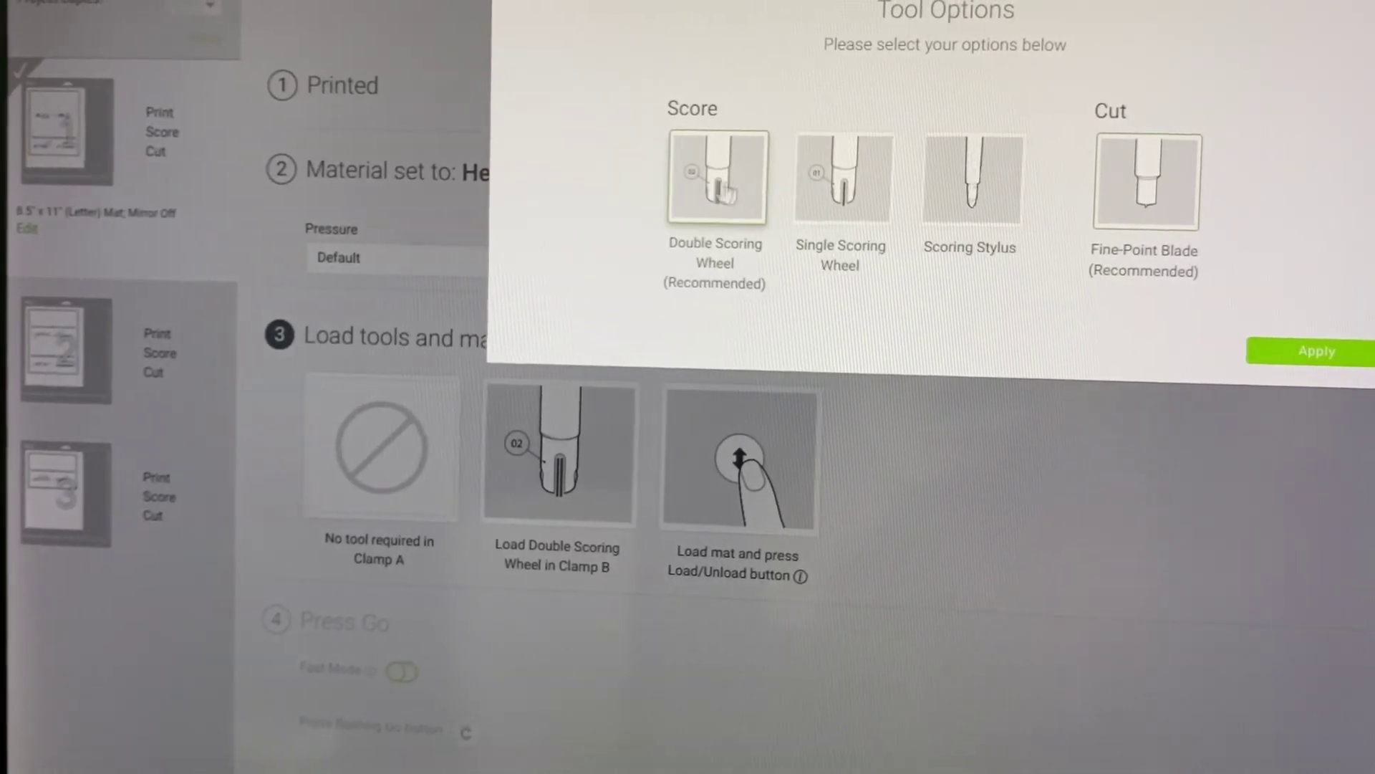
{"action": "left_click", "coordinate": [942, 188]}
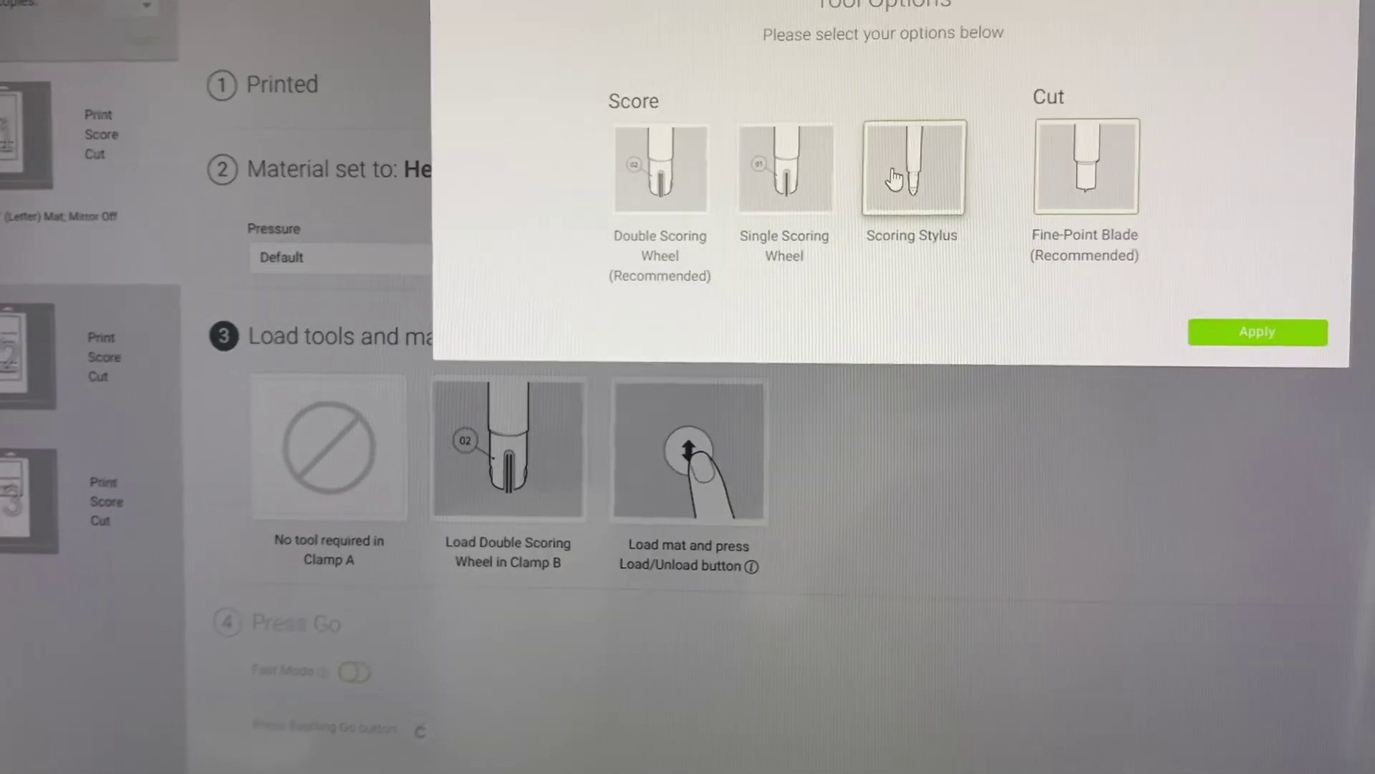
{"action": "left_click", "coordinate": [1225, 346]}
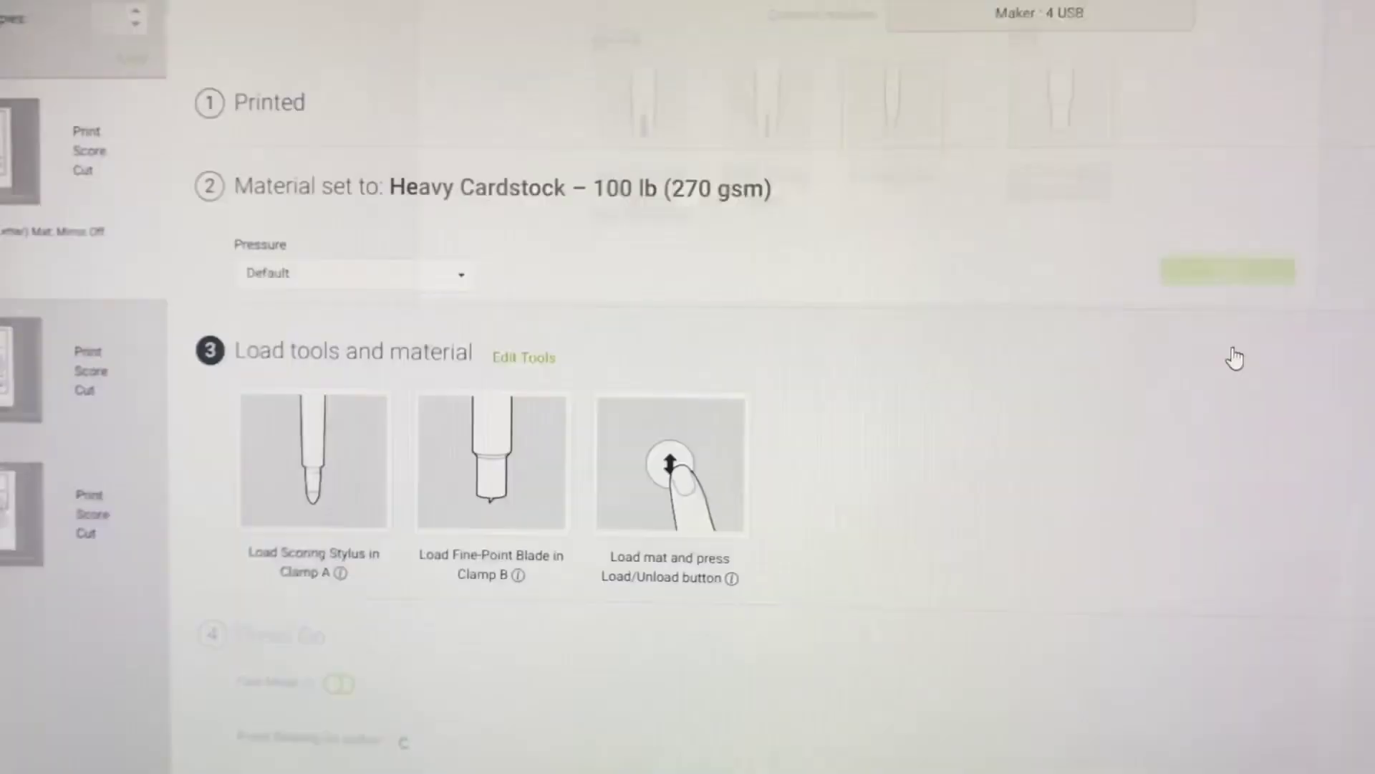